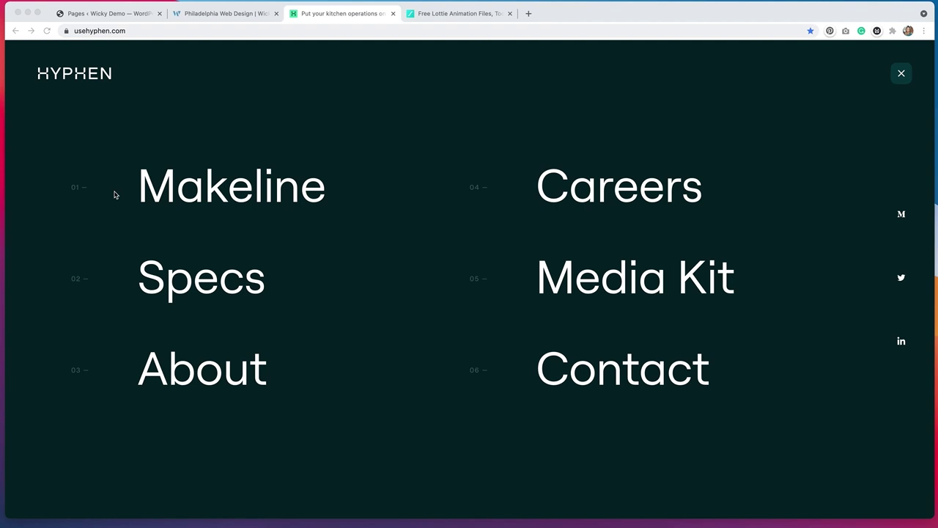
Close and reopen the Hyphen site's full-screen navigation menu to see how it behaves.
left_click(899, 95)
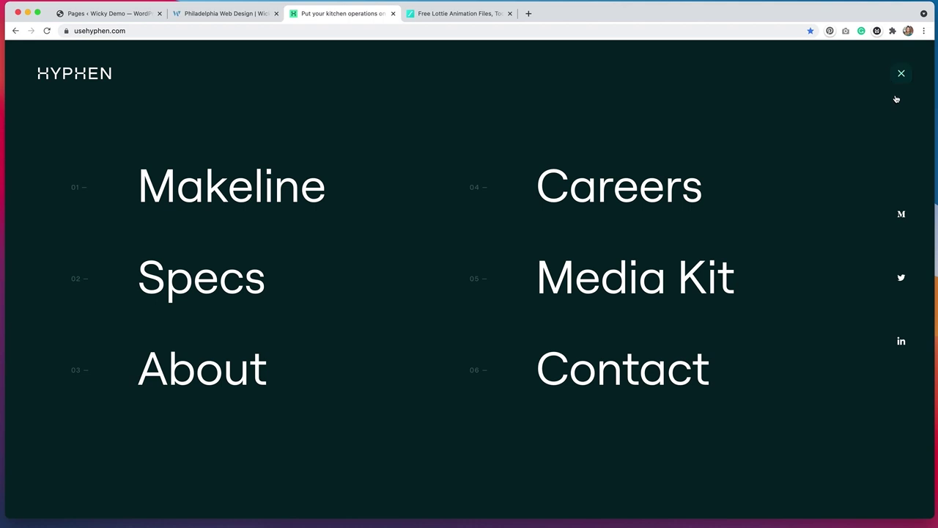
left_click(898, 85)
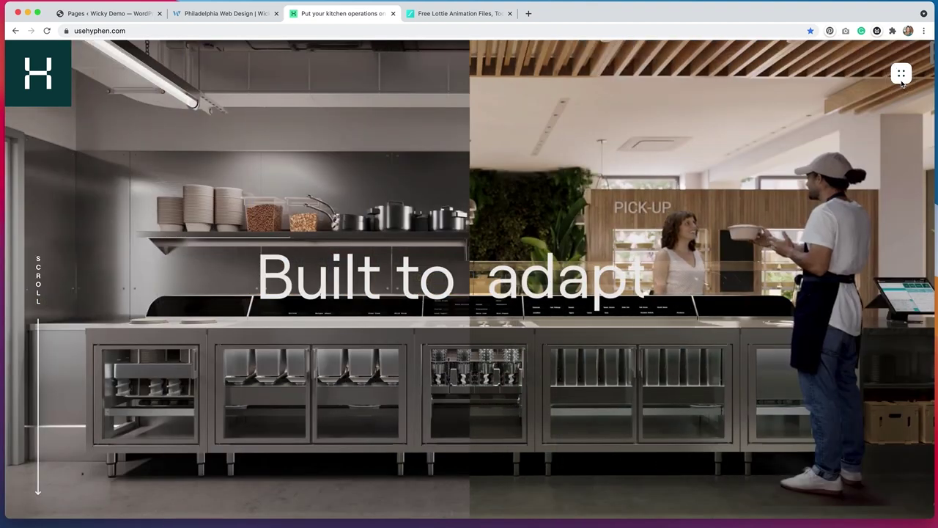
left_click(901, 80)
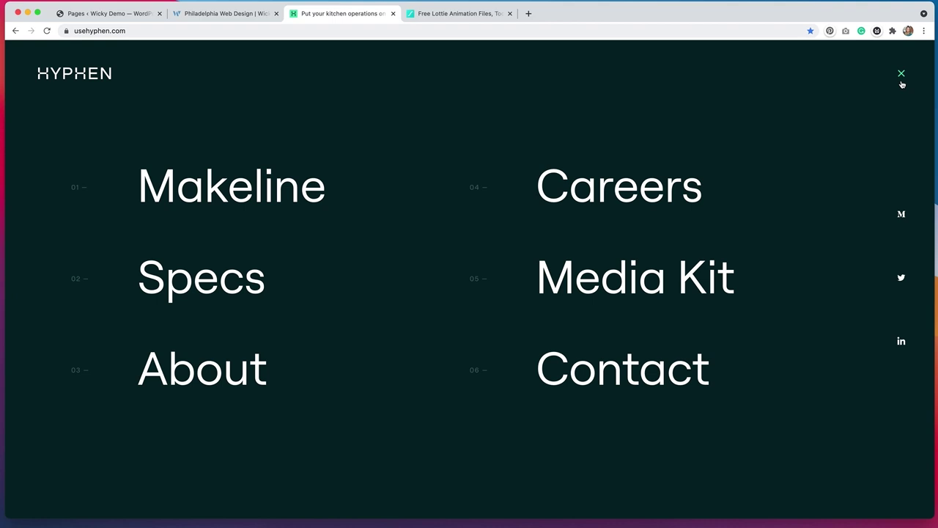
Inspect the markup of the Hyphen navigation menu, expanding the Makeline list item and its link.
key("super+alt+i")
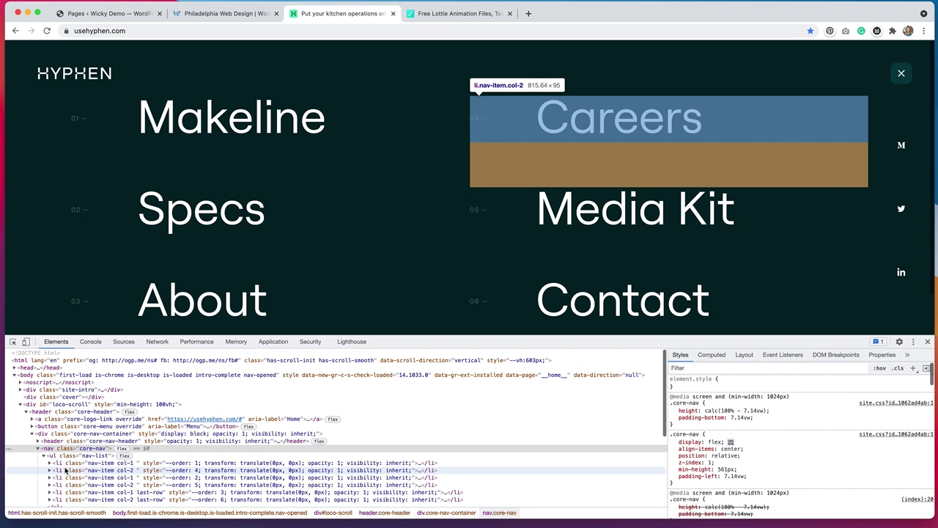
left_click(50, 463)
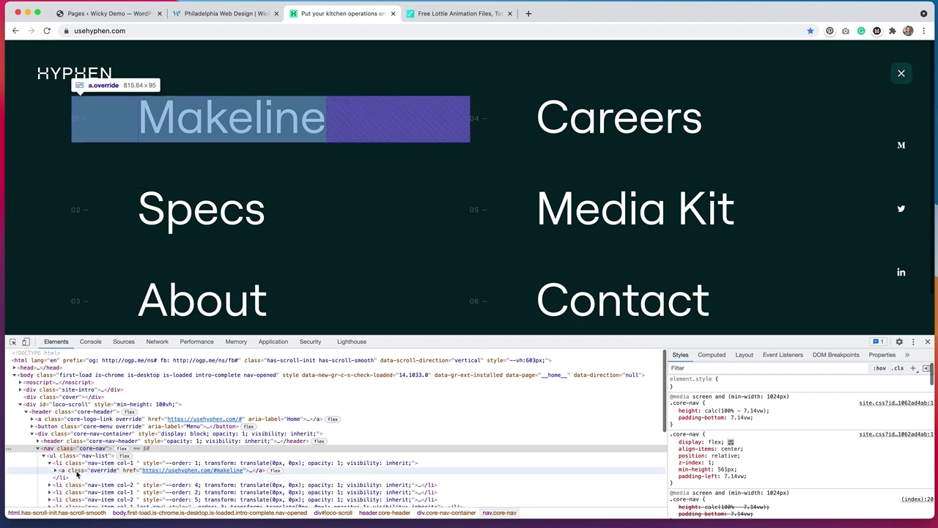
left_click(57, 470)
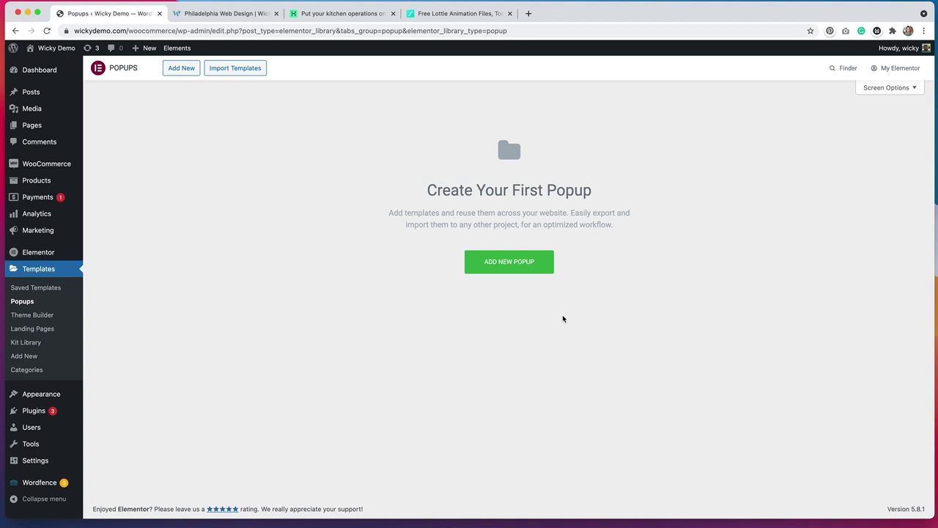
Create a new Elementor popup template named "main menu" and dismiss the template library to start blank.
left_click(523, 269)
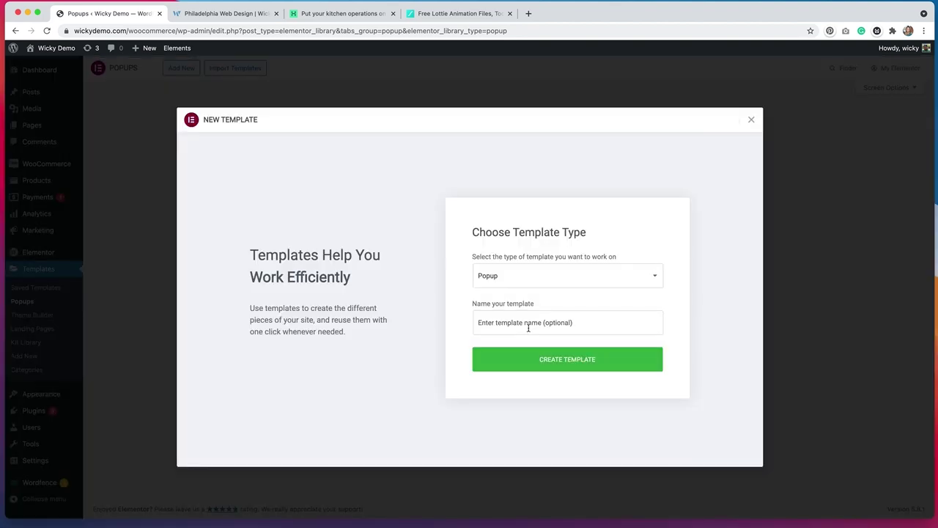
left_click(528, 328)
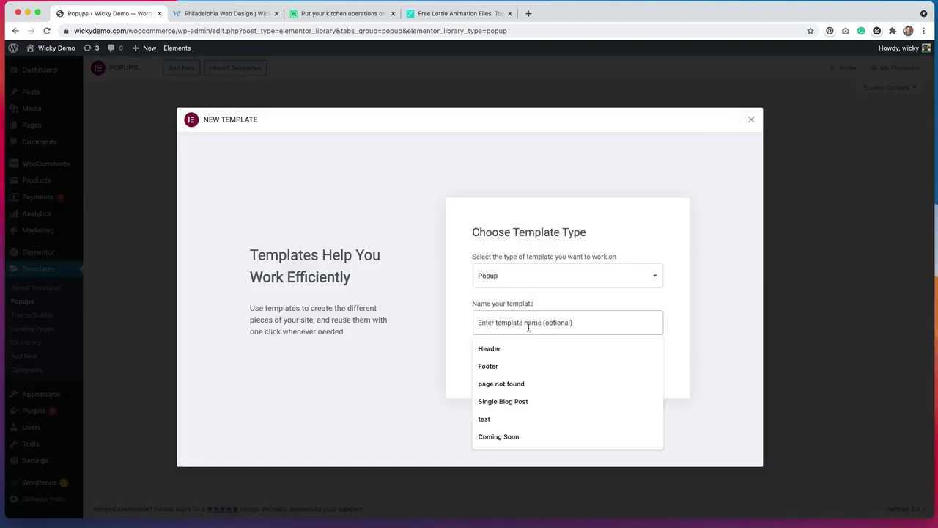
type("Main menu")
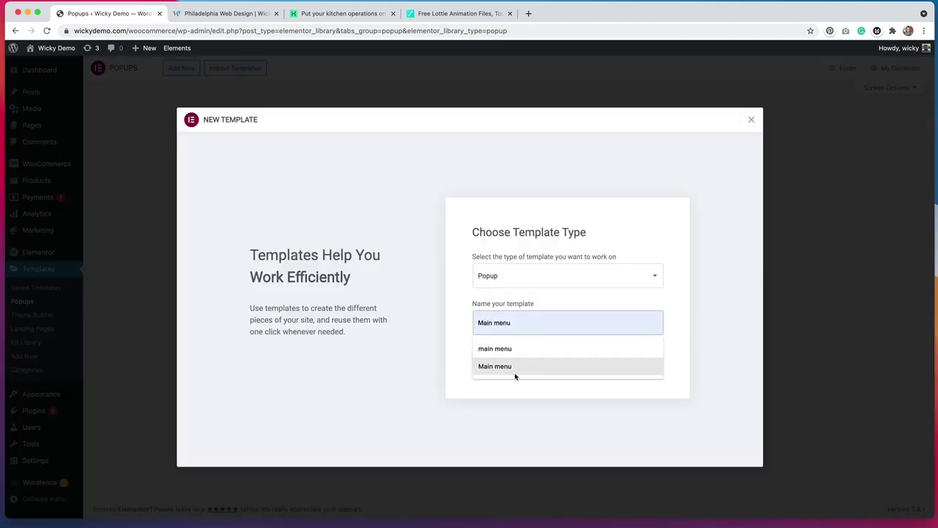
left_click(515, 370)
left_click(524, 364)
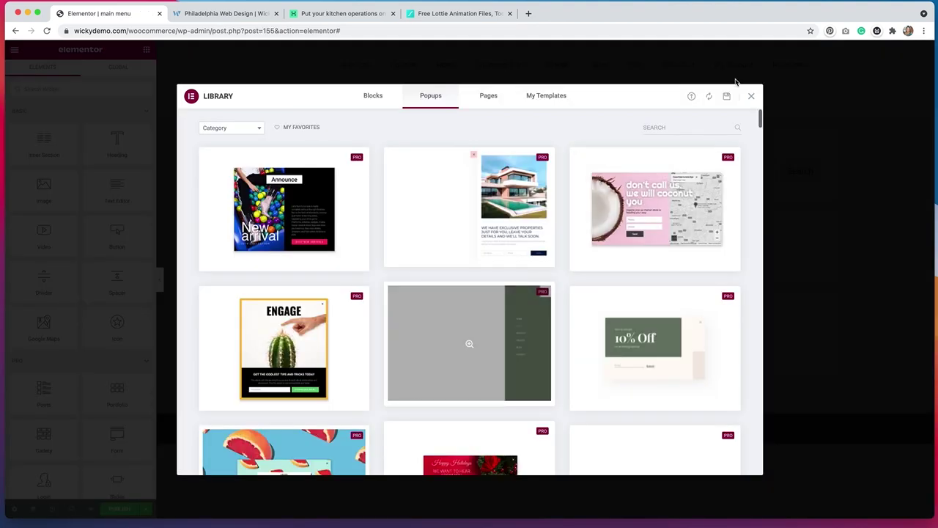
left_click(751, 96)
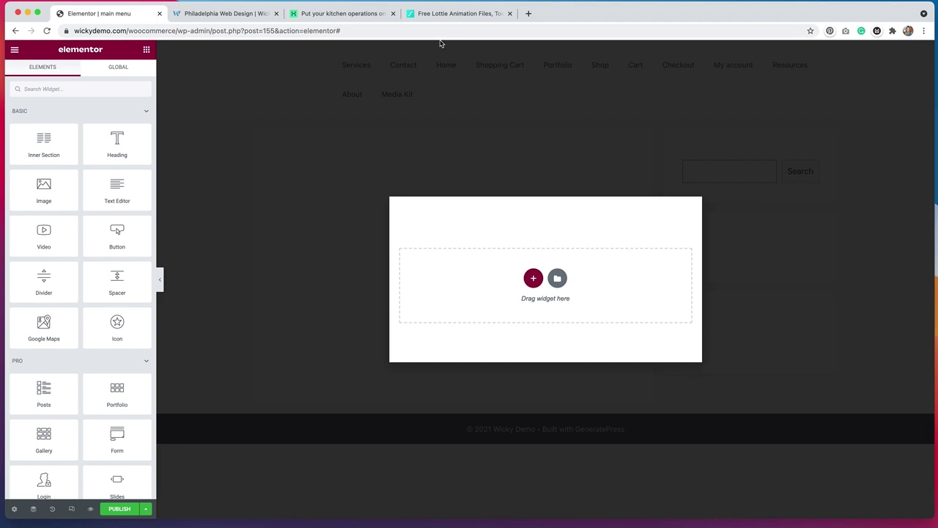
Set the popup's width to 100 VW and its height to Fit To Screen.
left_click(370, 18)
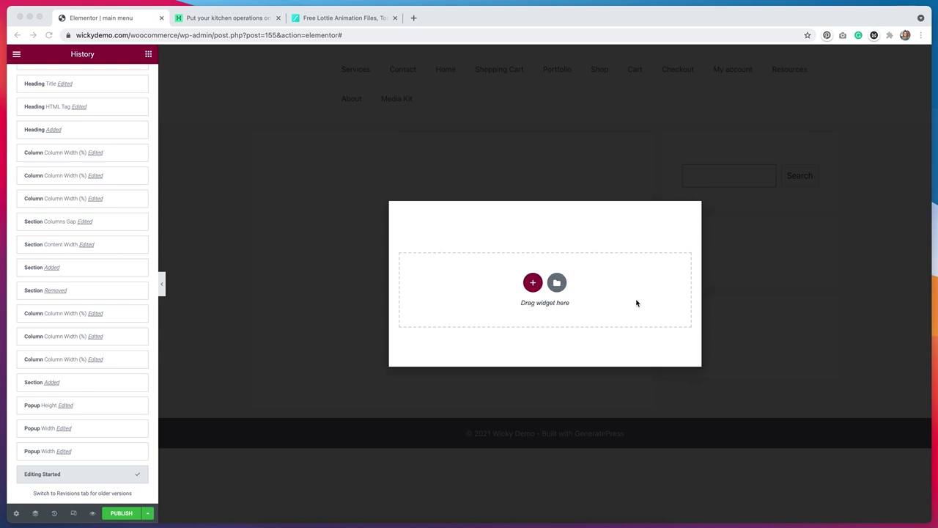
left_click(18, 515)
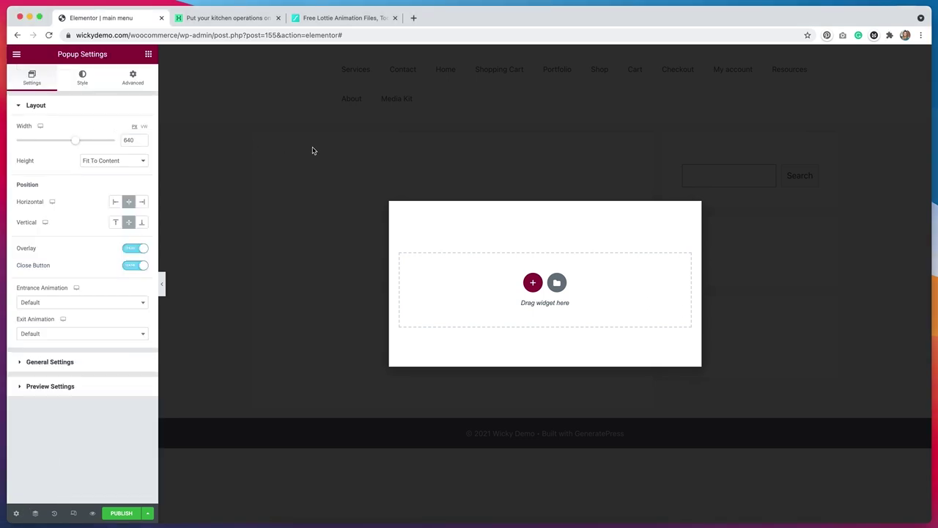
left_click(144, 126)
left_click(114, 144)
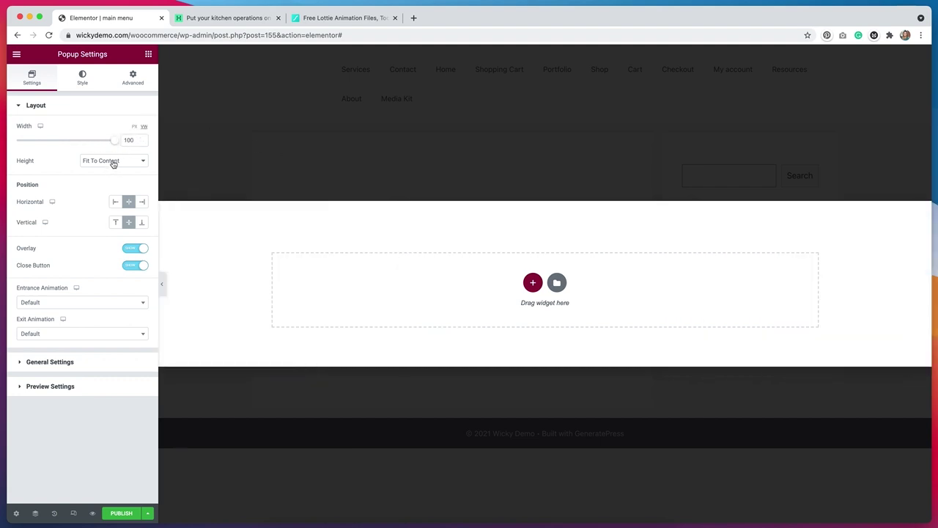
left_click(131, 161)
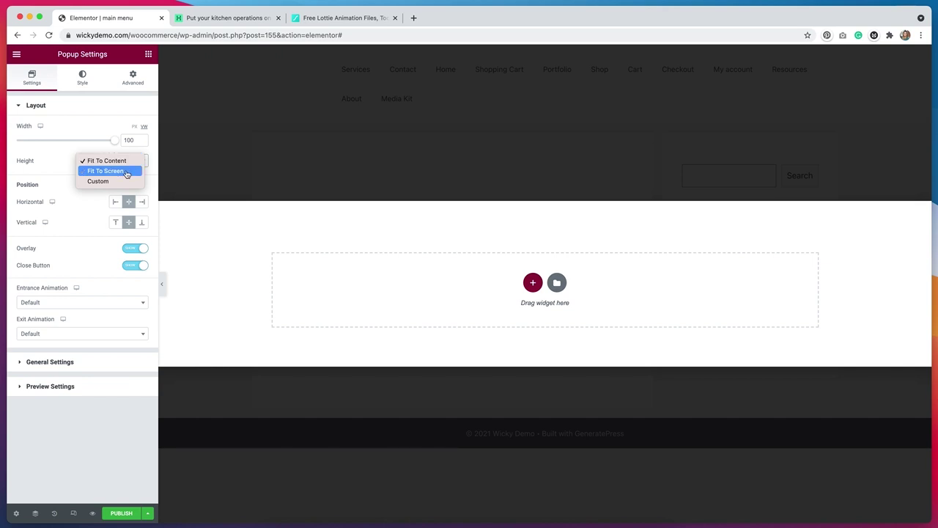
left_click(127, 171)
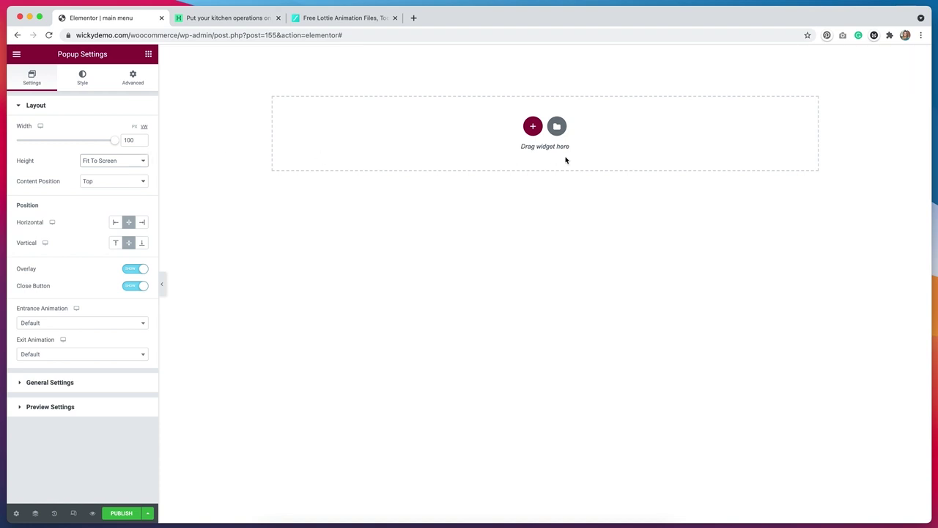
Add a three-column section to the popup, using the Hyphen menu as layout reference, and set its content width to Full Width.
left_click(533, 126)
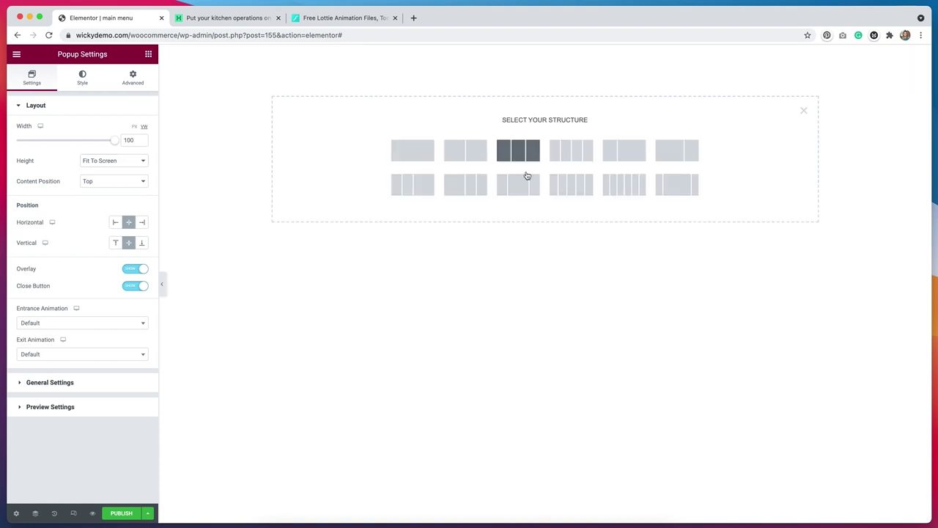
left_click(530, 153)
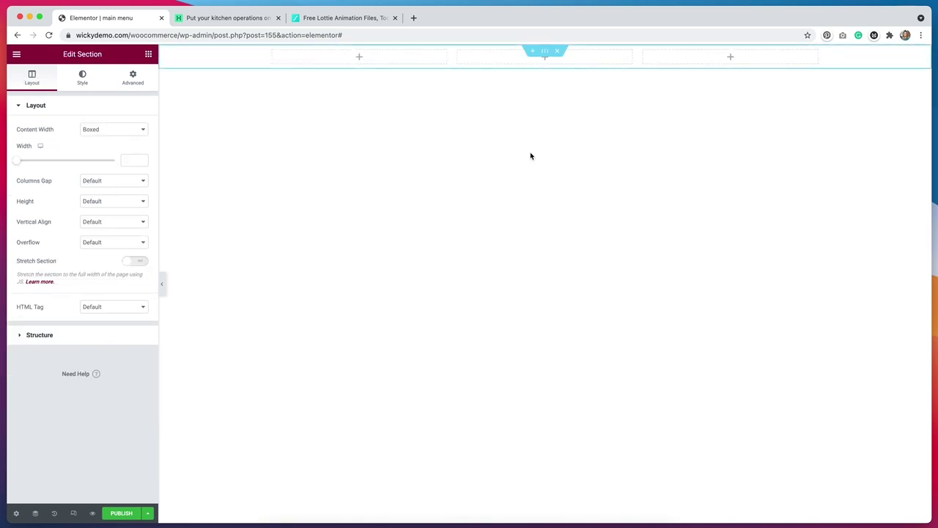
left_click(246, 19)
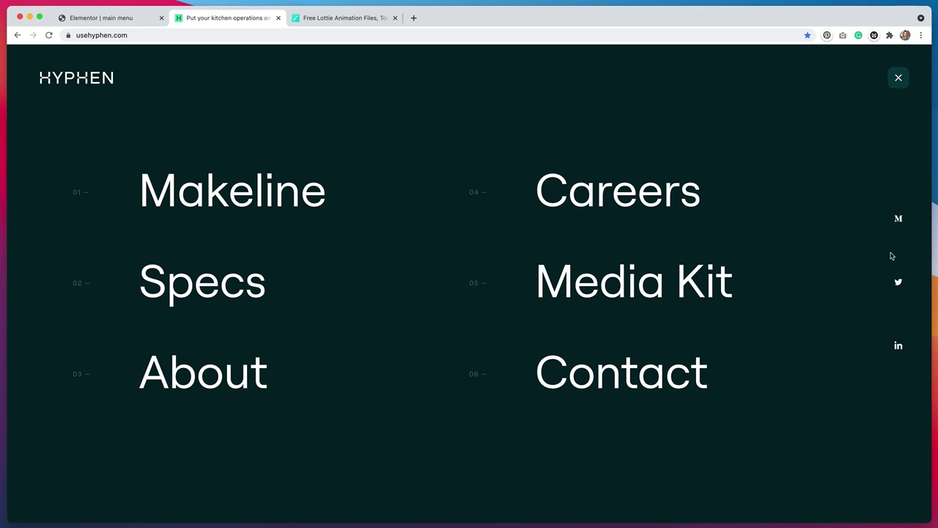
key("ctrl+shift+Tab")
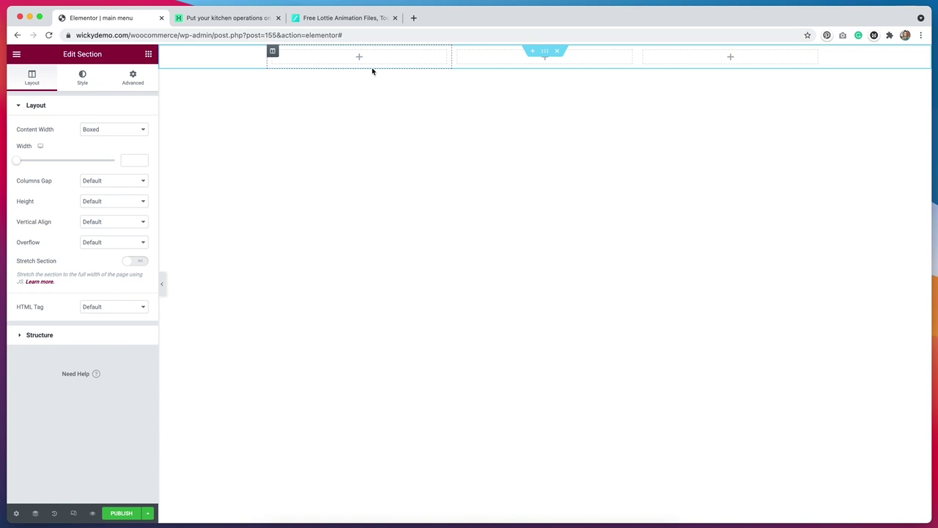
left_click(234, 20)
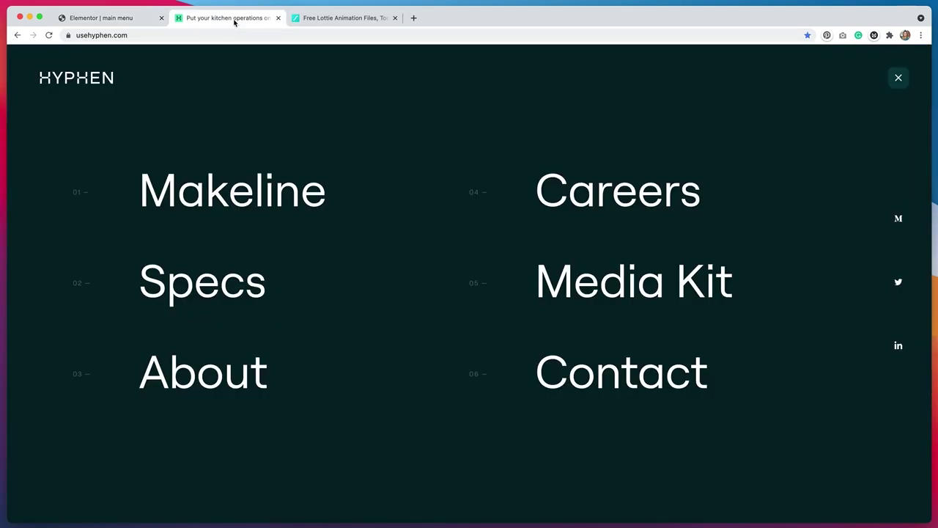
key("ctrl+alt+Left")
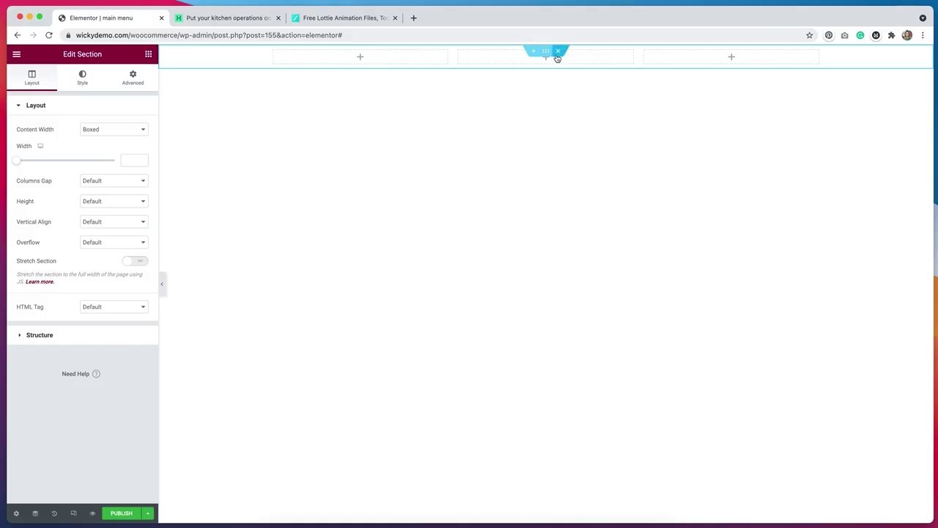
left_click(548, 54)
left_click(120, 129)
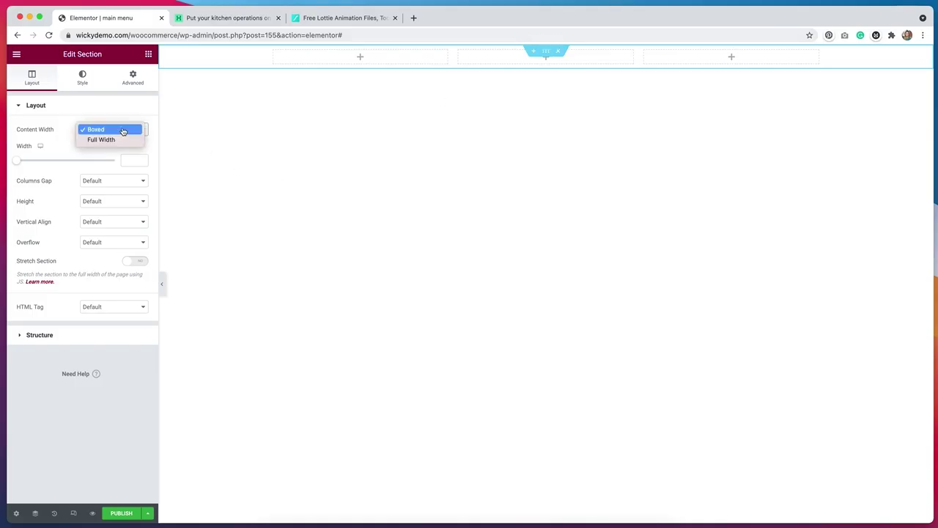
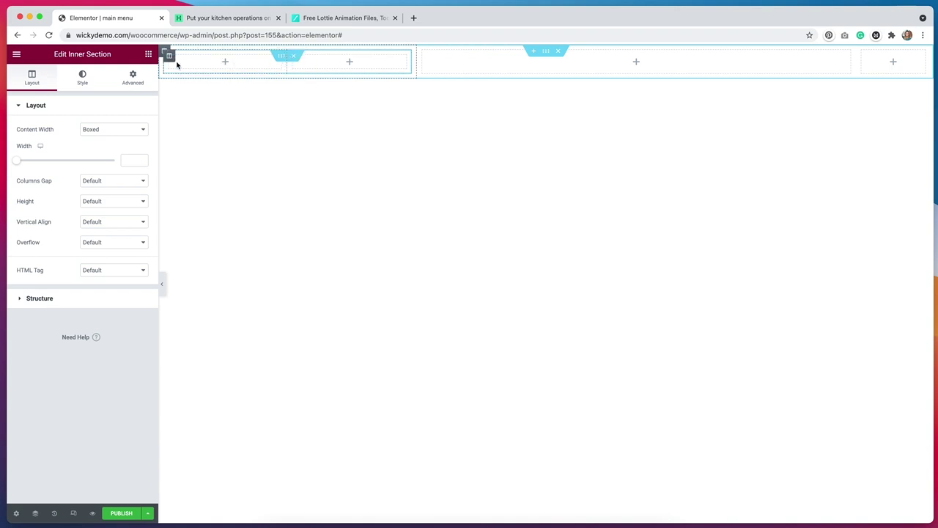
Delete the first column of the inner section inside the leftmost column.
right_click(169, 58)
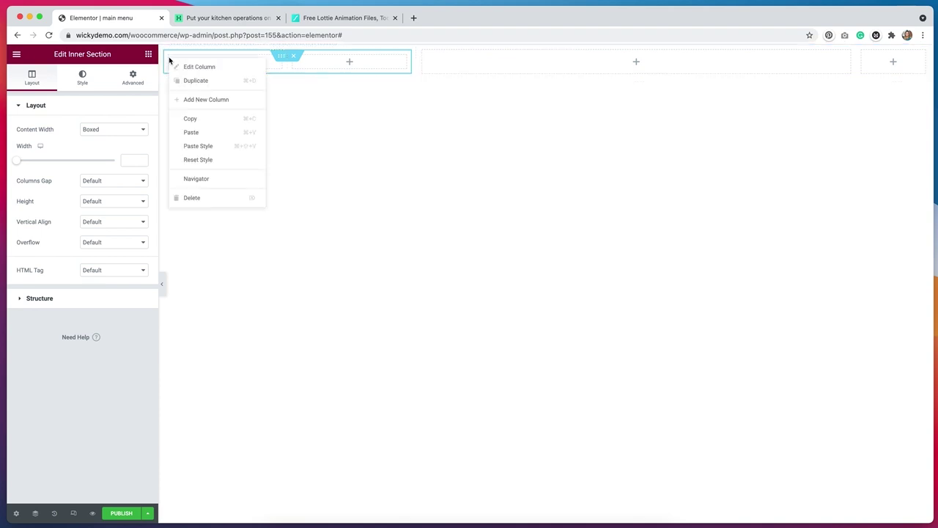
left_click(211, 198)
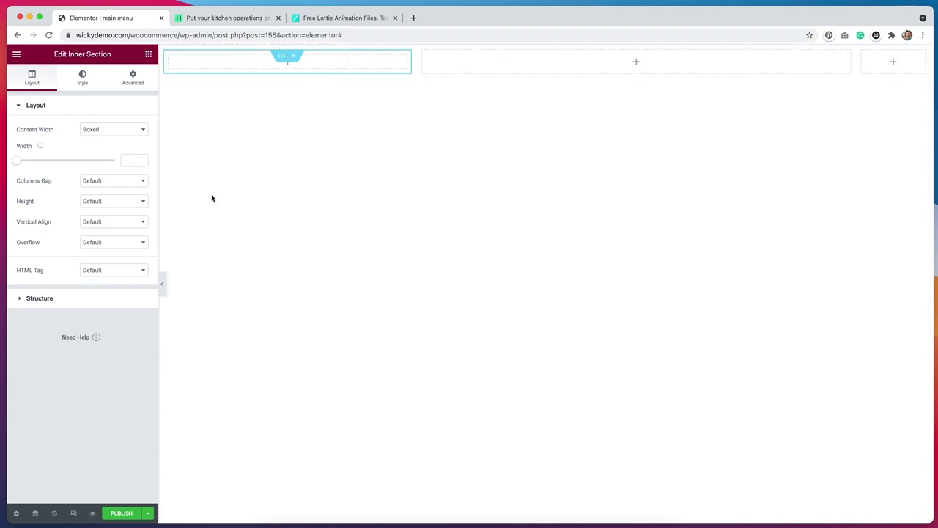
Add a Heading widget with the title "01 -" to the inner section's remaining column.
left_click(216, 66)
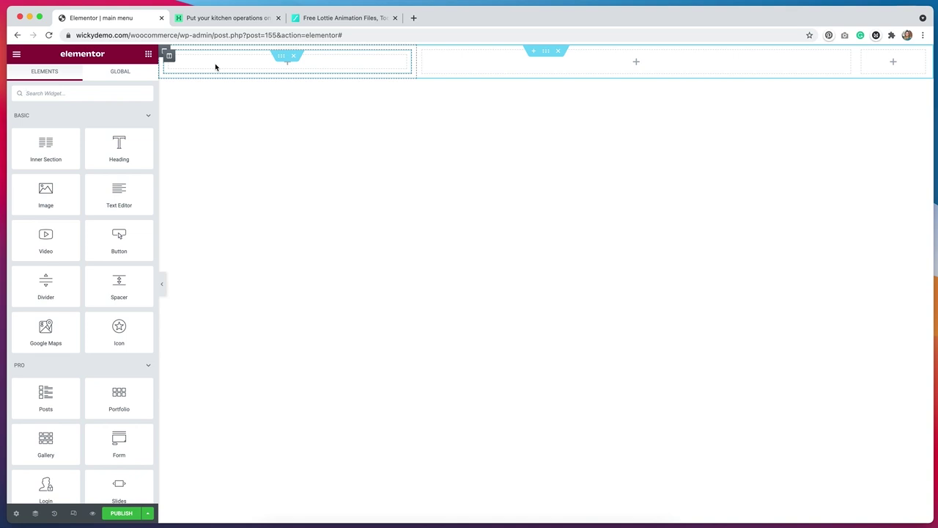
left_click_drag(110, 159, 215, 65)
left_click_drag(104, 154, 2, 134)
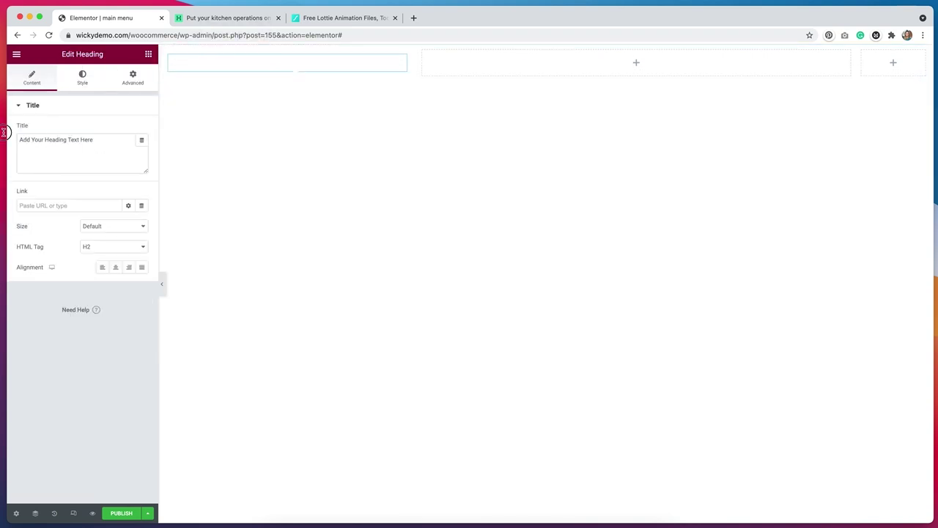
type("01 -")
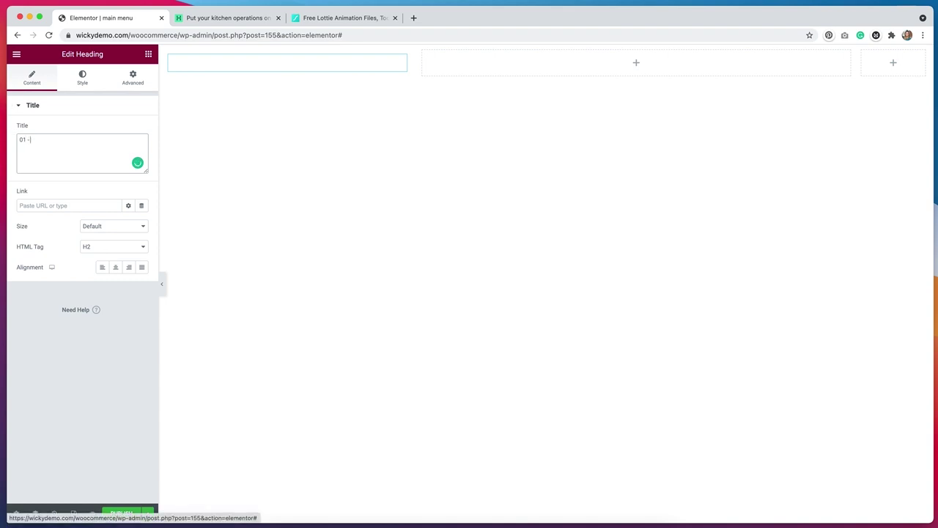
Set the "01 -" heading's text color to black, #000000.
left_click(83, 77)
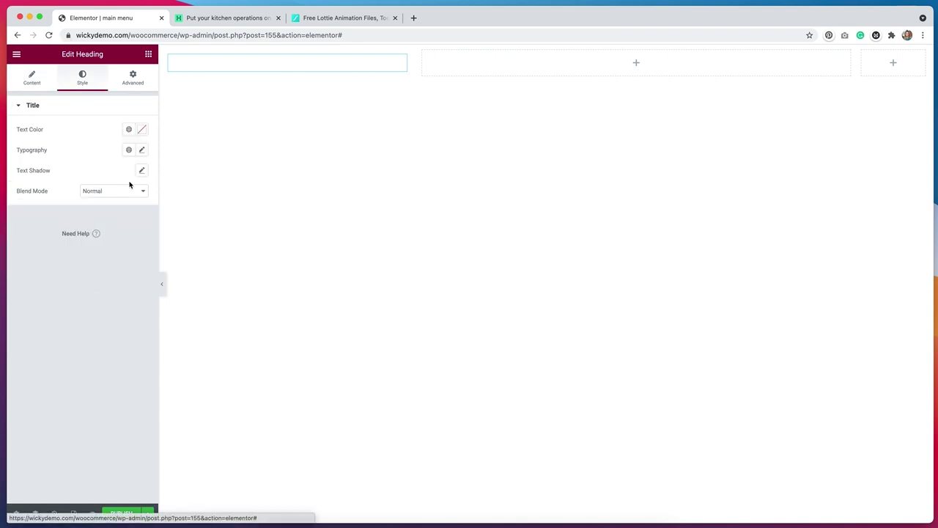
left_click(141, 132)
left_click_drag(128, 246, 127, 279)
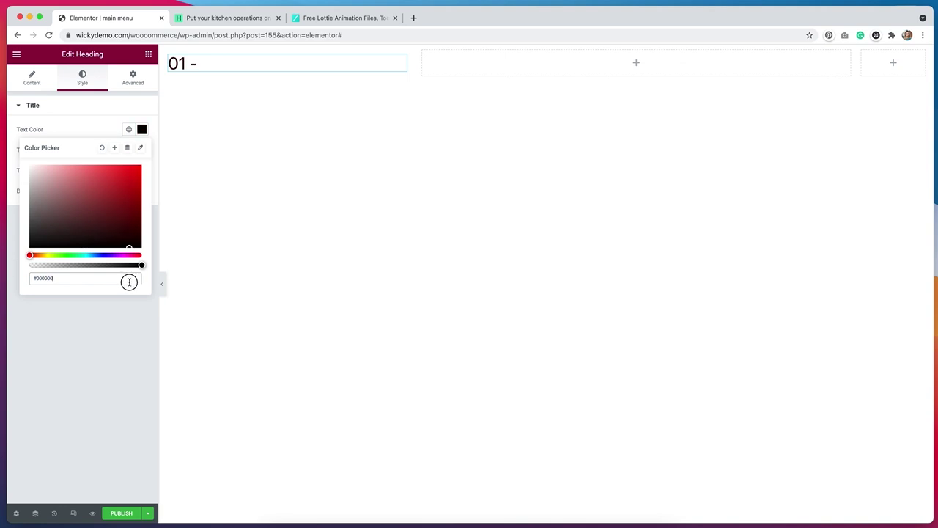
left_click(82, 128)
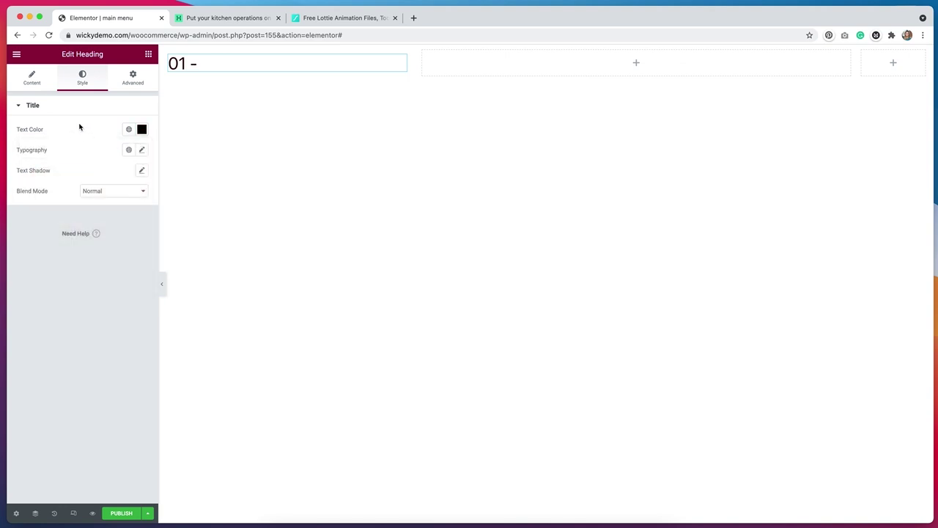
Set the "01 -" heading's HTML tag to span and return to the widget list.
left_click(32, 82)
left_click(110, 247)
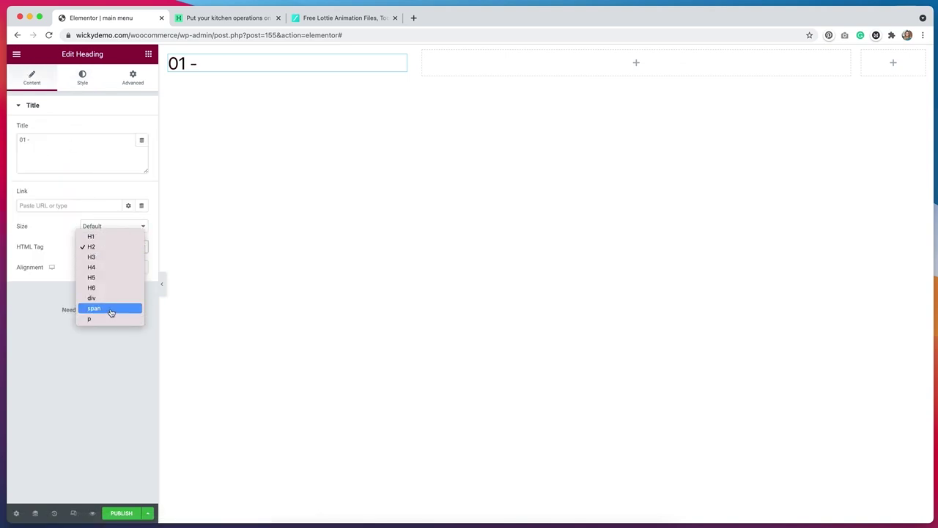
key("Escape")
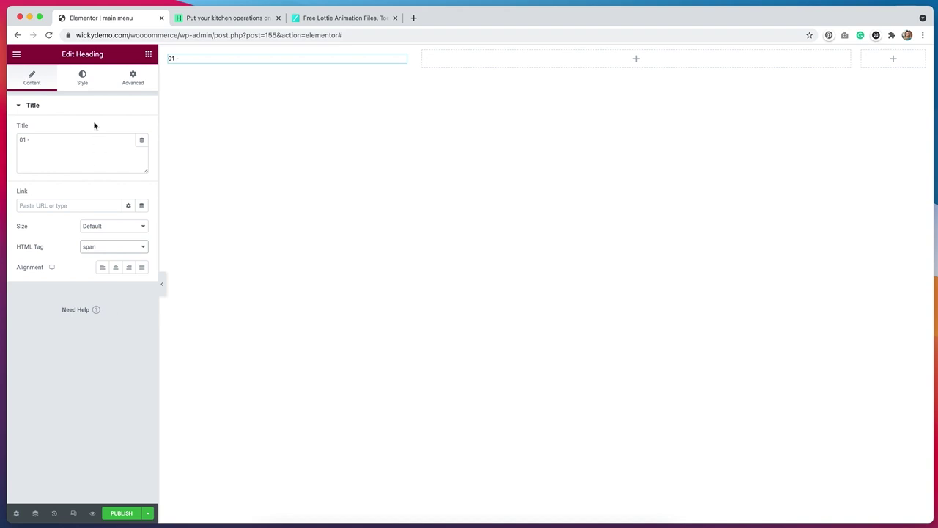
left_click(148, 53)
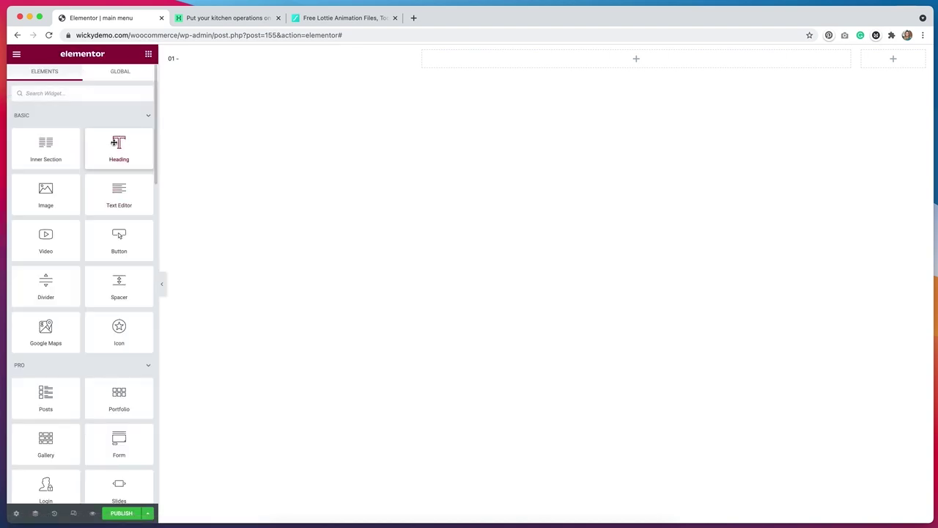
Add a Heading widget below the "01 -" heading and set its text color to black, #000000.
left_click_drag(114, 142, 195, 65)
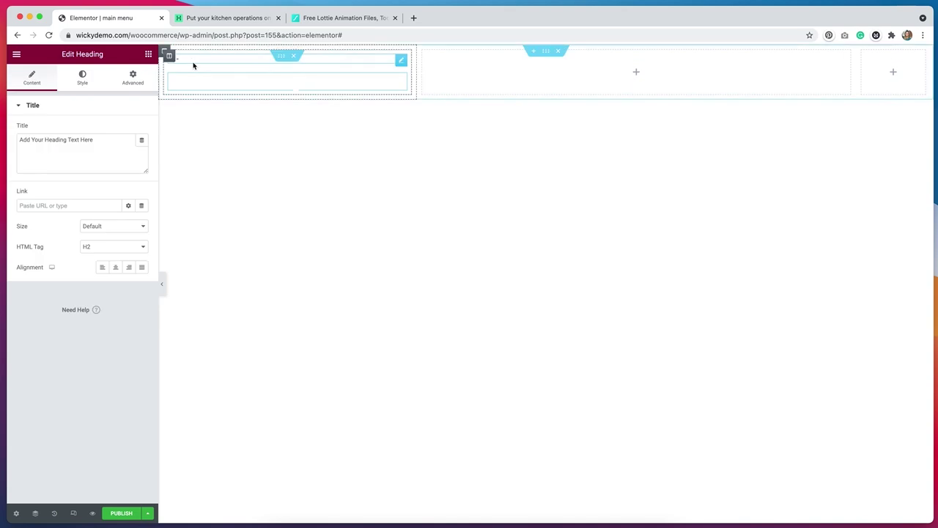
left_click(82, 78)
left_click(143, 130)
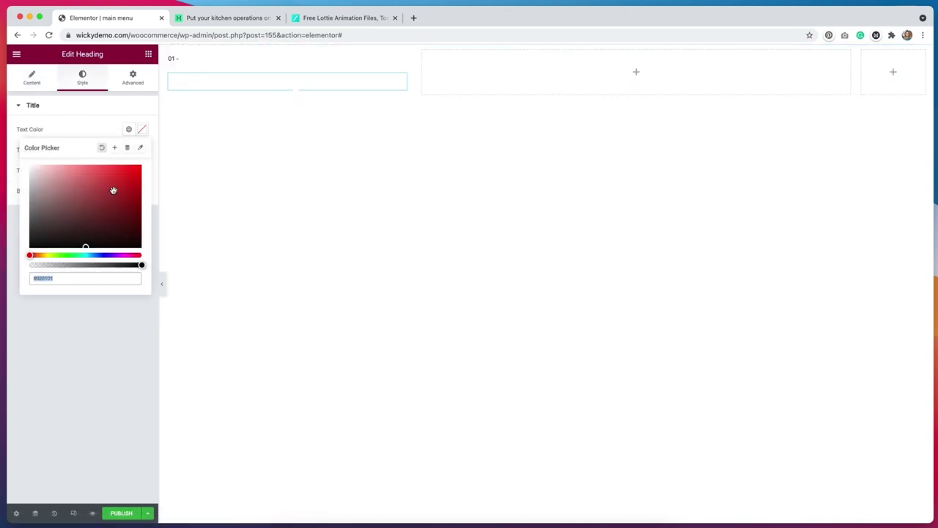
left_click_drag(113, 192, 107, 282)
left_click(81, 127)
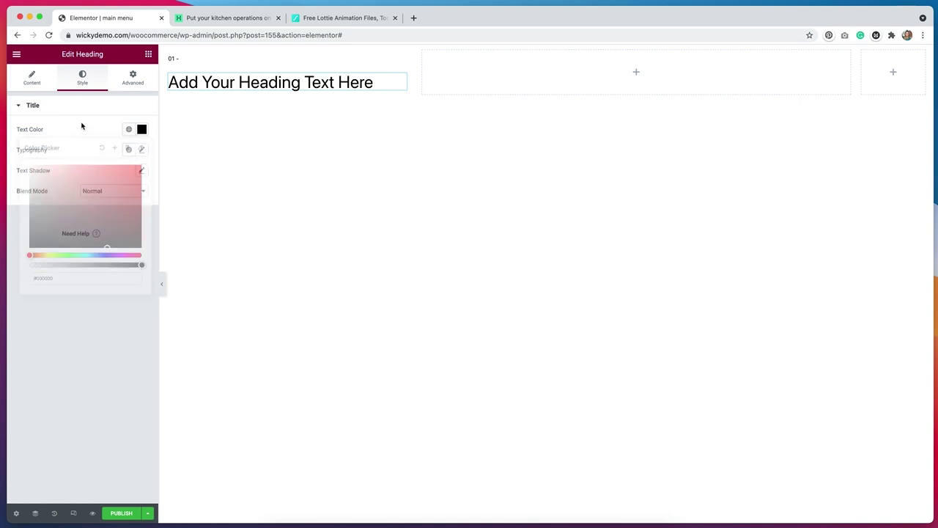
Set the title of the heading below "01 -" to "Home".
left_click(32, 80)
left_click_drag(116, 143, 15, 139)
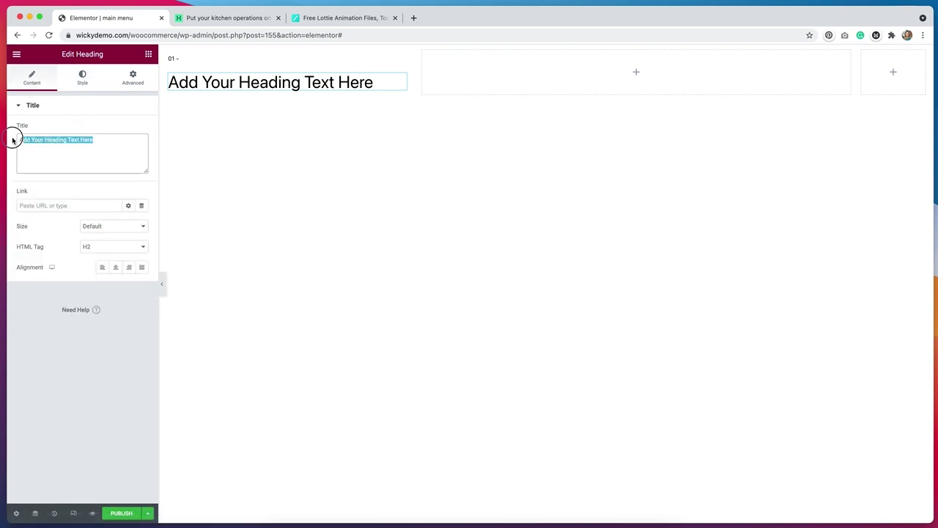
type("Home")
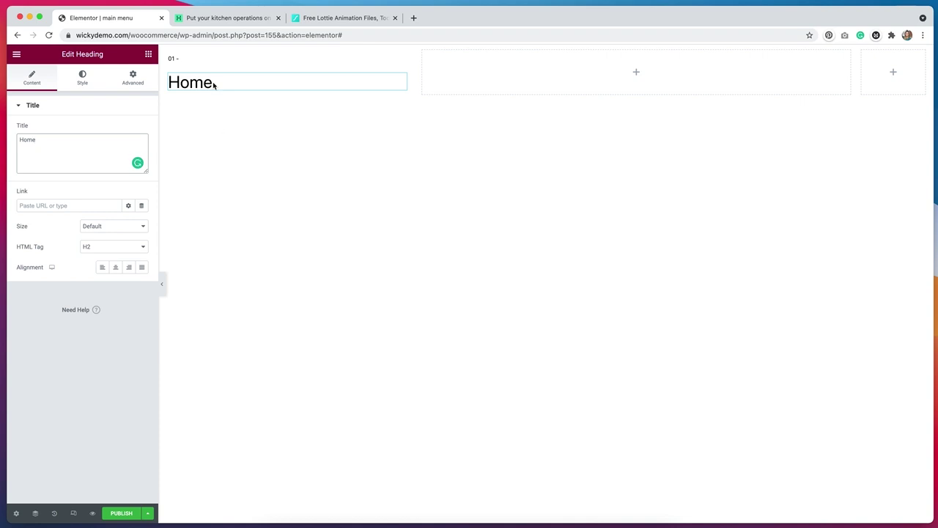
Set the "01 -" heading's positioning width to Inline (auto).
left_click(195, 60)
left_click(137, 85)
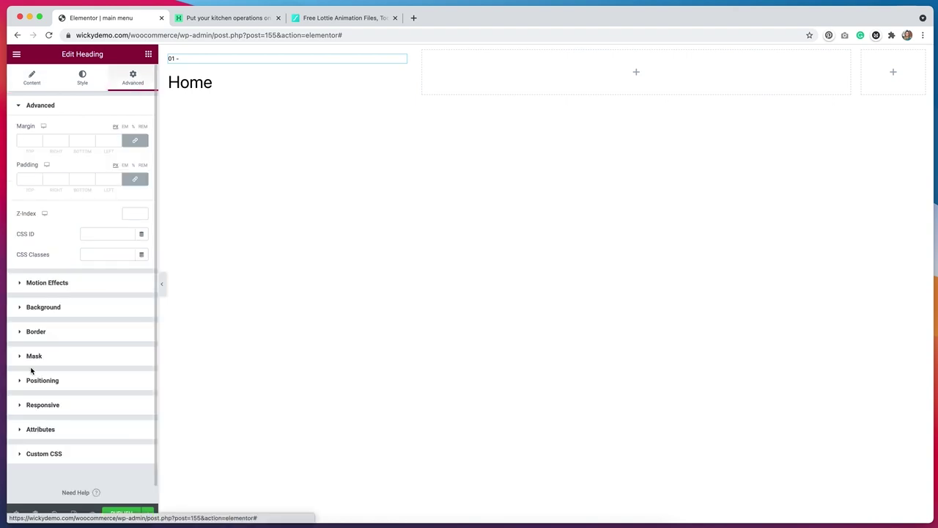
left_click(49, 380)
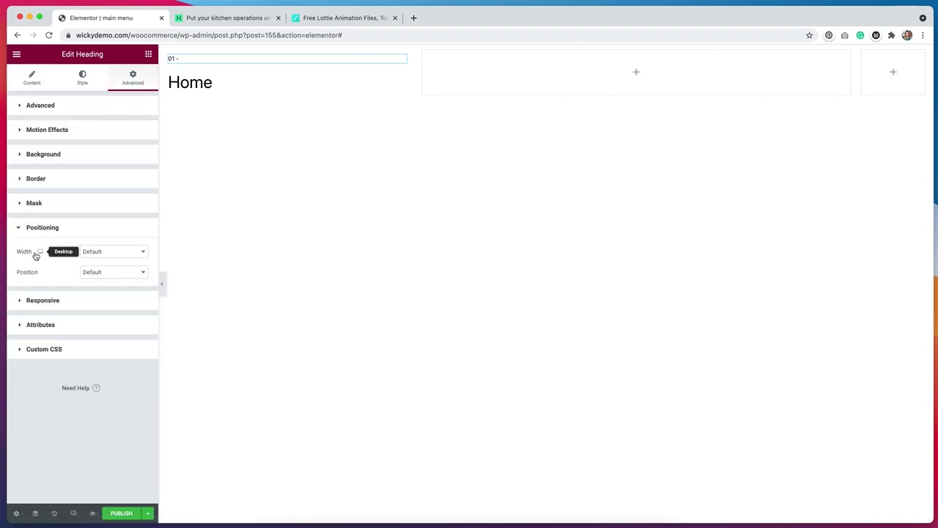
left_click(107, 253)
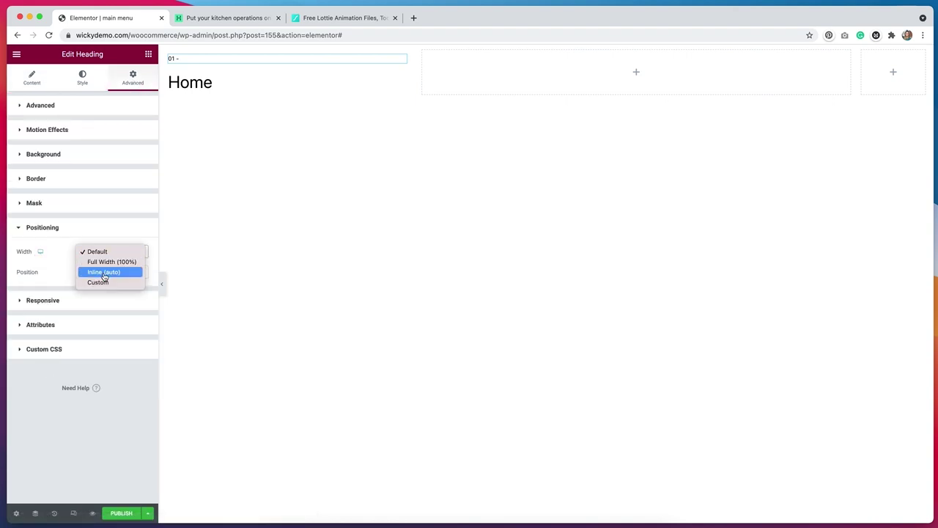
left_click(105, 274)
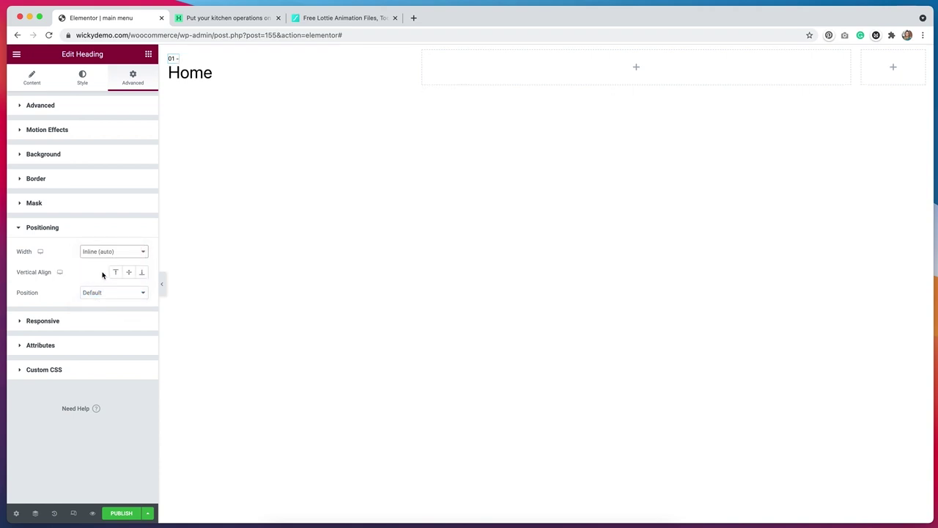
Set the "Home" heading's positioning width to Inline (auto) so it sits beside the number.
left_click(226, 76)
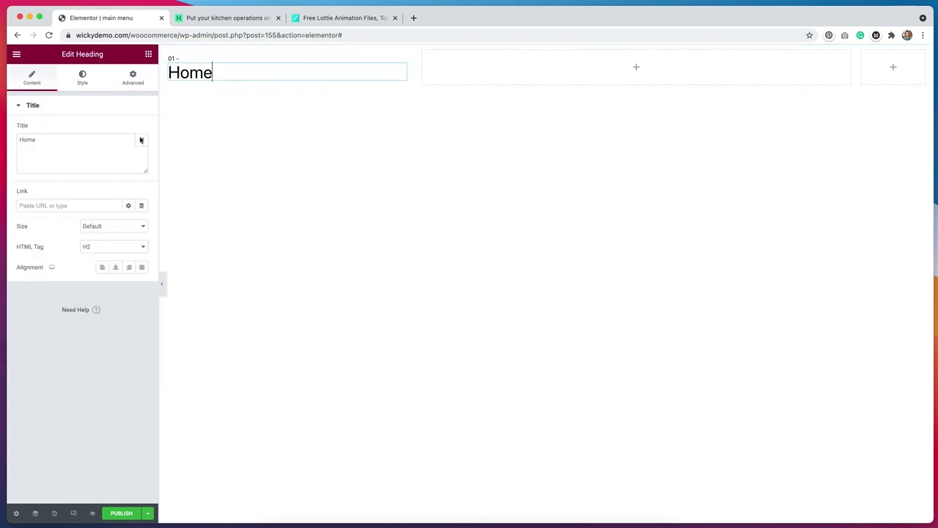
left_click(136, 84)
left_click(62, 381)
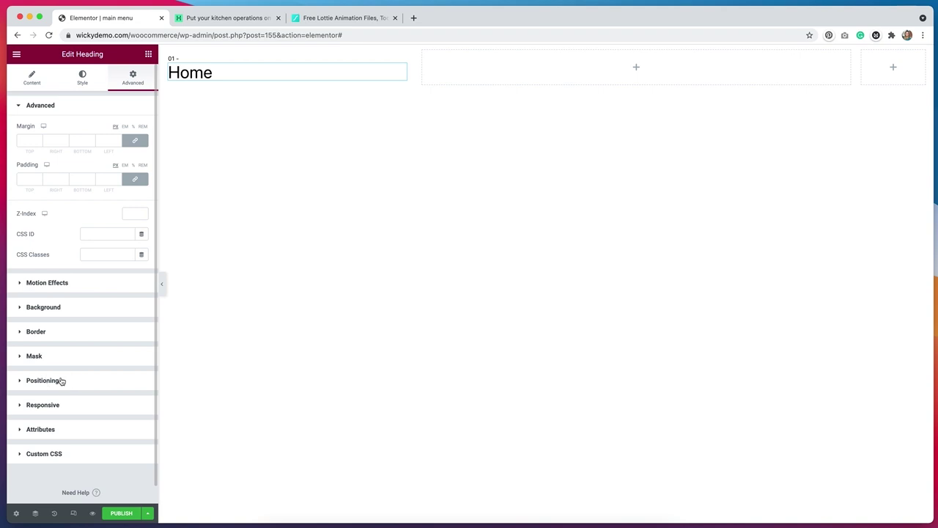
left_click(112, 253)
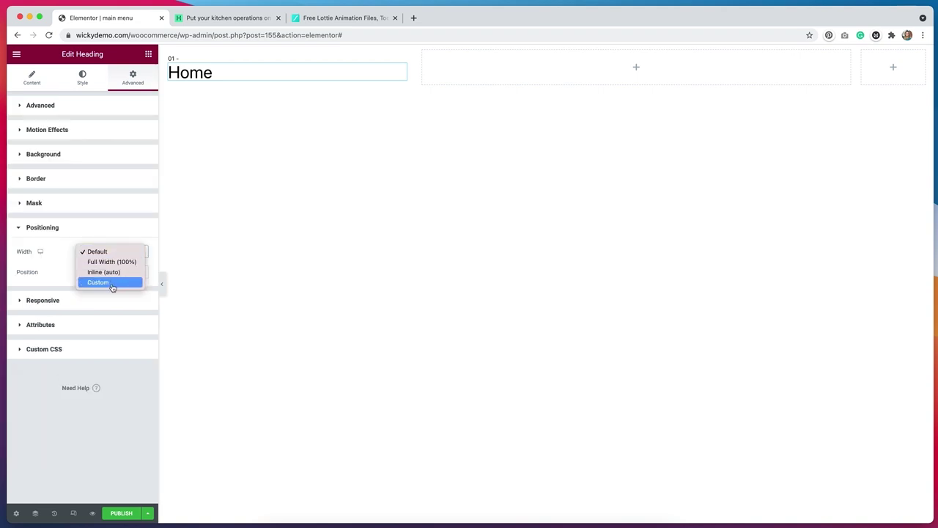
left_click(110, 272)
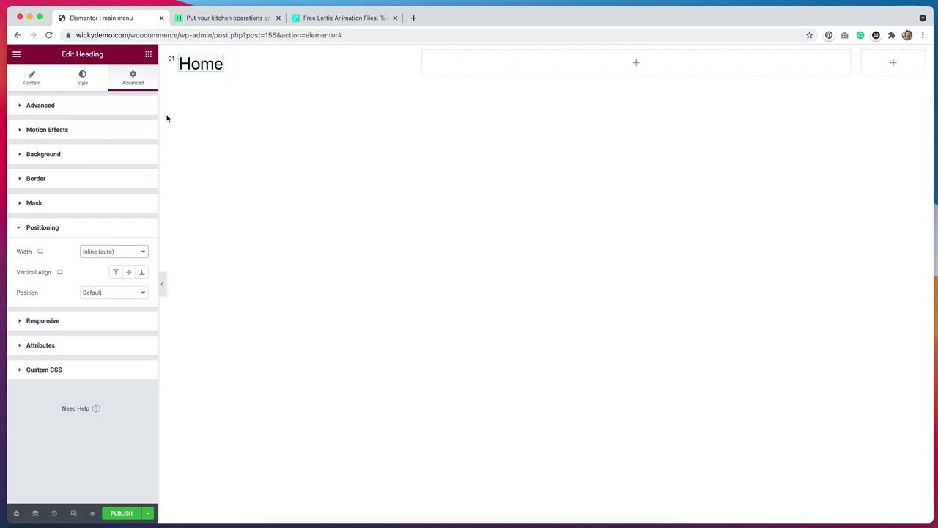
Unlink the "01 -" heading's padding values and set its right padding to 100 px.
left_click(174, 61)
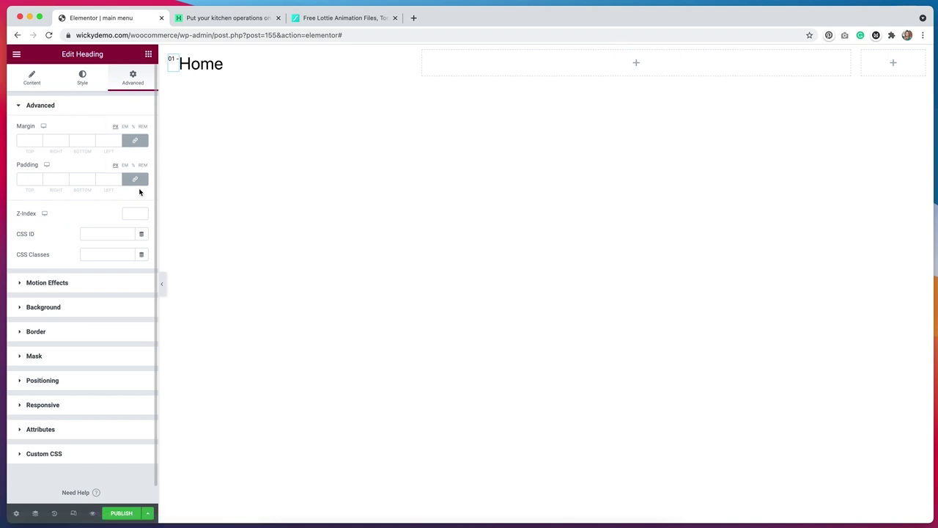
left_click(135, 179)
left_click(52, 181)
type("100")
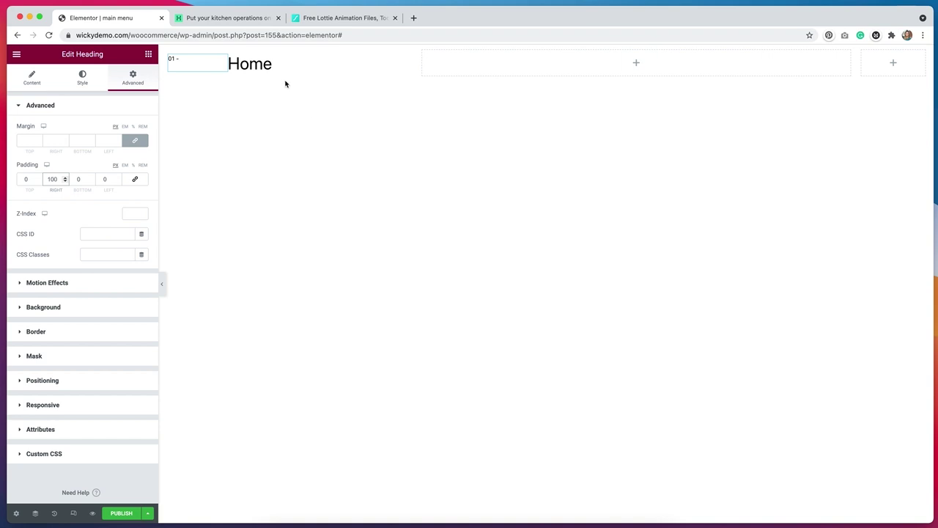
Set the vertical alignment of the inner section holding "01 -" and "Home" to Middle.
left_click(281, 56)
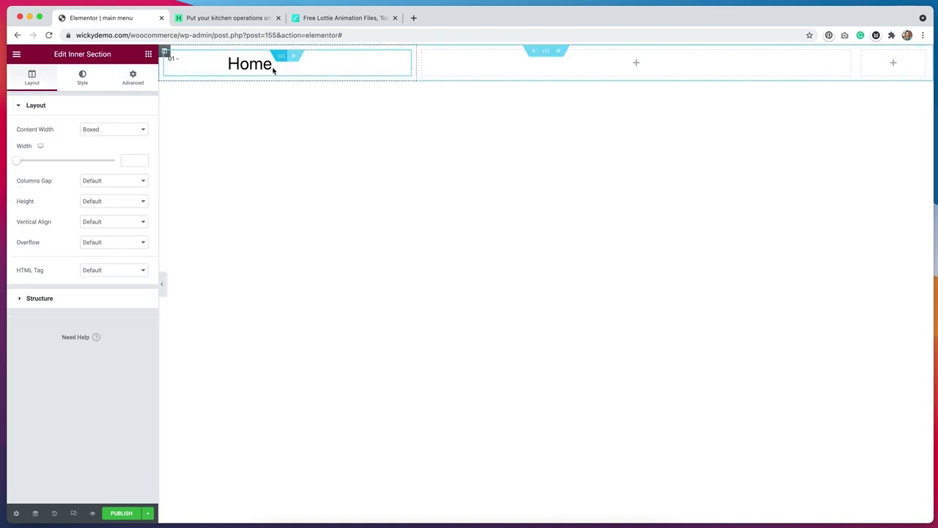
left_click(96, 223)
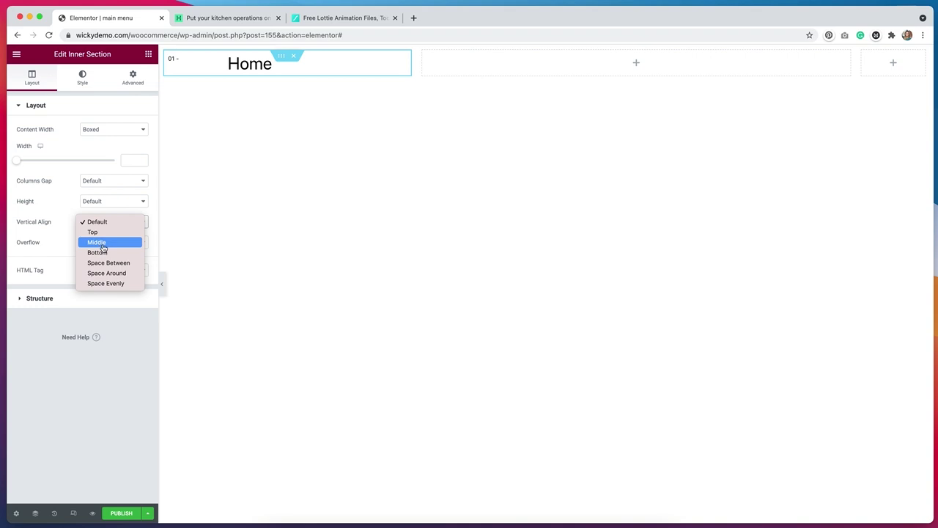
left_click(103, 246)
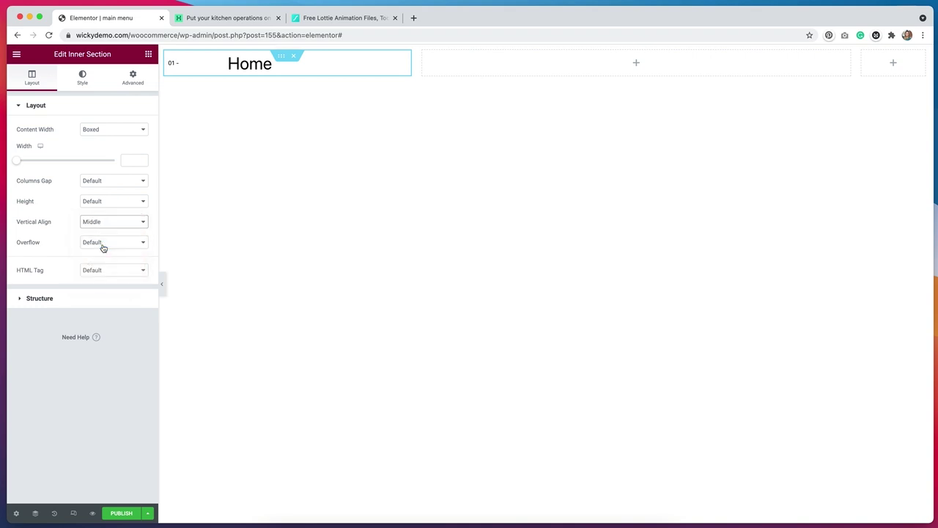
Link the "Home" heading to the site's home page, searching the link suggestions for "home".
left_click(258, 66)
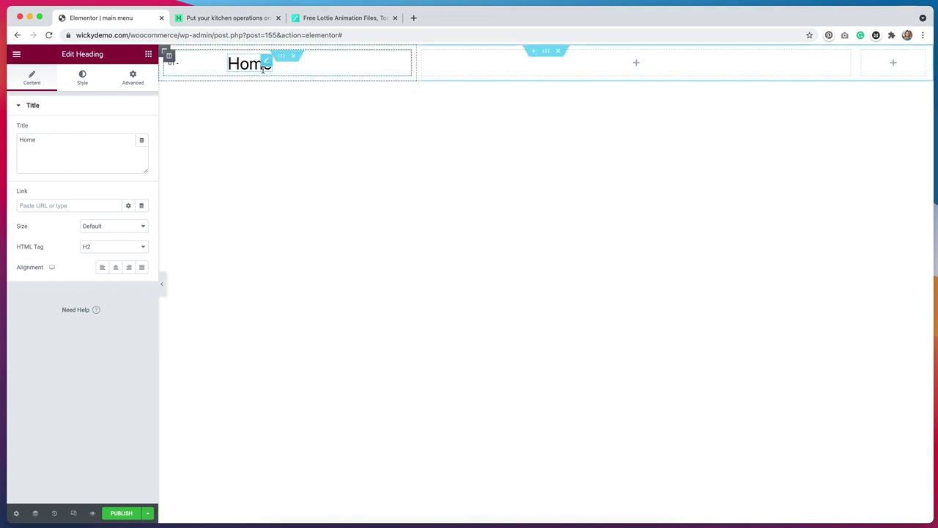
left_click(32, 206)
type("home")
left_click(37, 223)
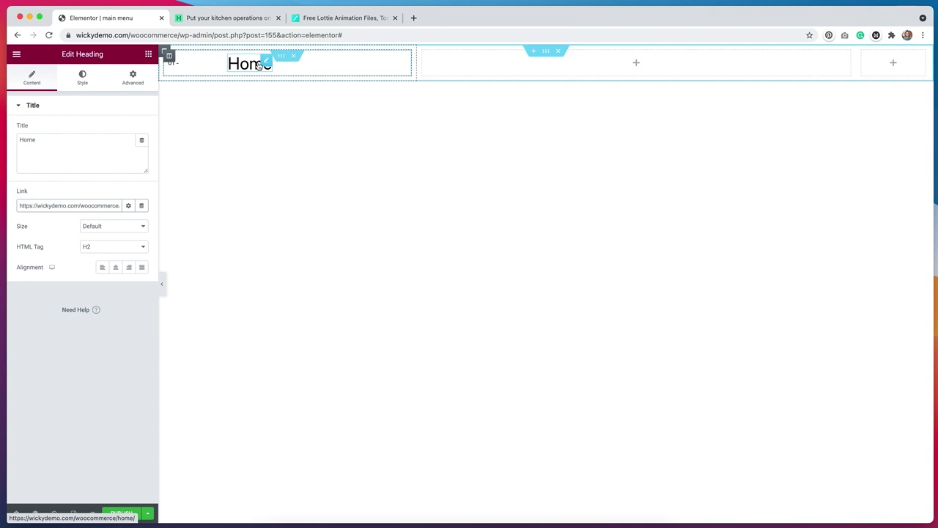
Duplicate the "01 - Home" inner section to make three stacked menu items in the first column.
right_click(281, 56)
left_click(308, 78)
right_click(284, 110)
Paste a single copy of the "01 - Home" inner section into the empty middle column.
right_click(499, 71)
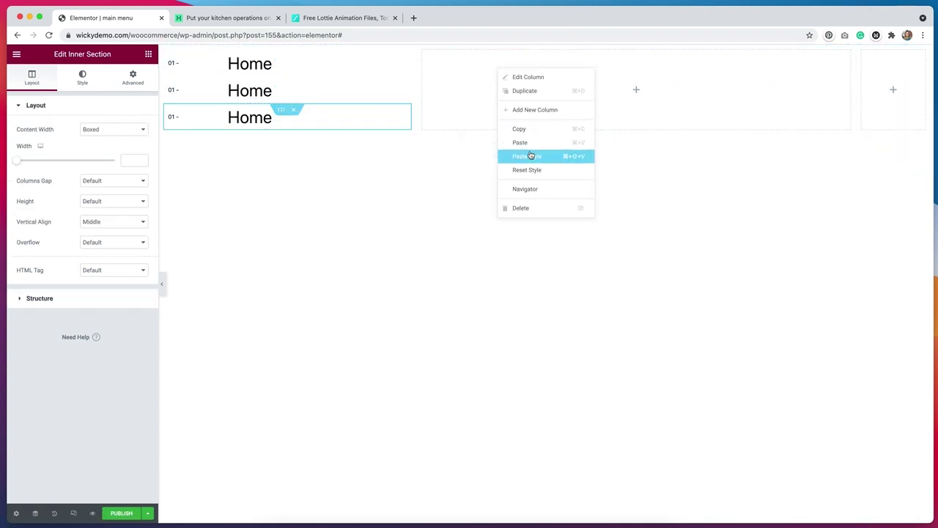
left_click(532, 147)
right_click(565, 64)
left_click(588, 151)
right_click(638, 60)
left_click(683, 195)
Duplicate the middle column's inner section twice to make three stacked menu items.
right_click(626, 60)
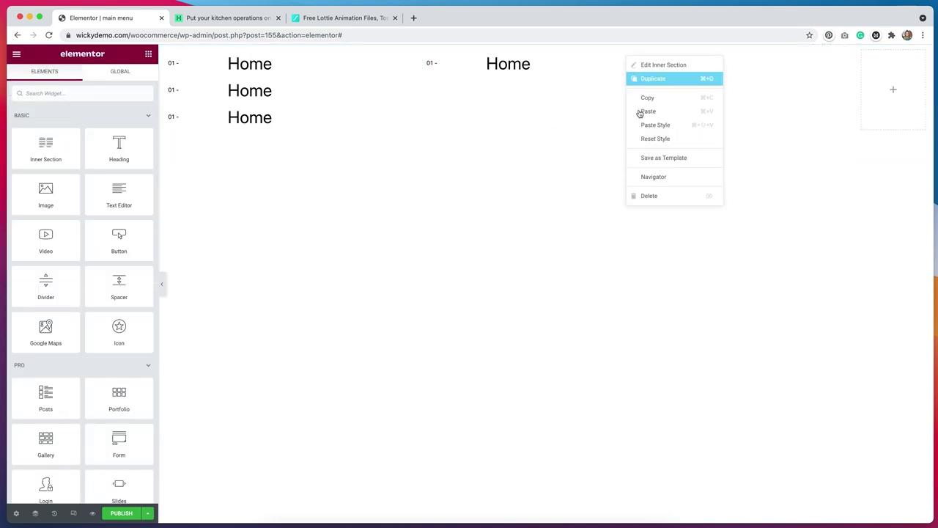
left_click(652, 78)
right_click(635, 84)
left_click(660, 102)
Retitle the second and third "Home" headings in the first column as "About" and "Services".
left_click(249, 90)
left_click_drag(37, 140, 10, 142)
type("about")
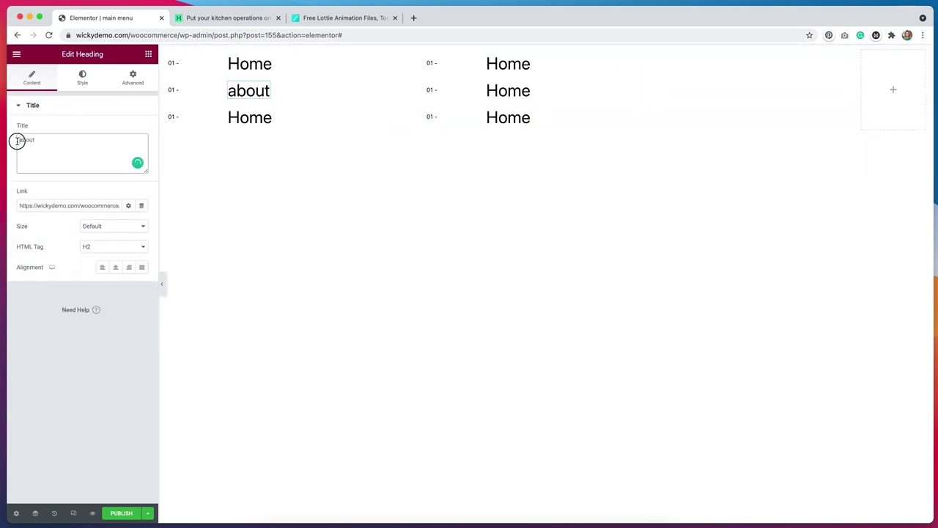
left_click(17, 141)
type("A")
key("Delete")
left_click(249, 117)
left_click_drag(37, 140, 10, 142)
type("Services")
Retitle the three middle-column "Home" headings as "Portfolio", "Resources" and "Contact".
left_click(508, 64)
type("Portfolio")
left_click(507, 90)
type("Resources")
left_click(508, 118)
type("Contact")
Renumber the headings beside About, Services, Portfolio, Resources and Contact as "02 -" through "06 -".
double_click(173, 90)
type("02")
double_click(173, 117)
type("03")
double_click(432, 63)
type("04")
double_click(432, 90)
type("05")
double_click(431, 118)
type("06 -")
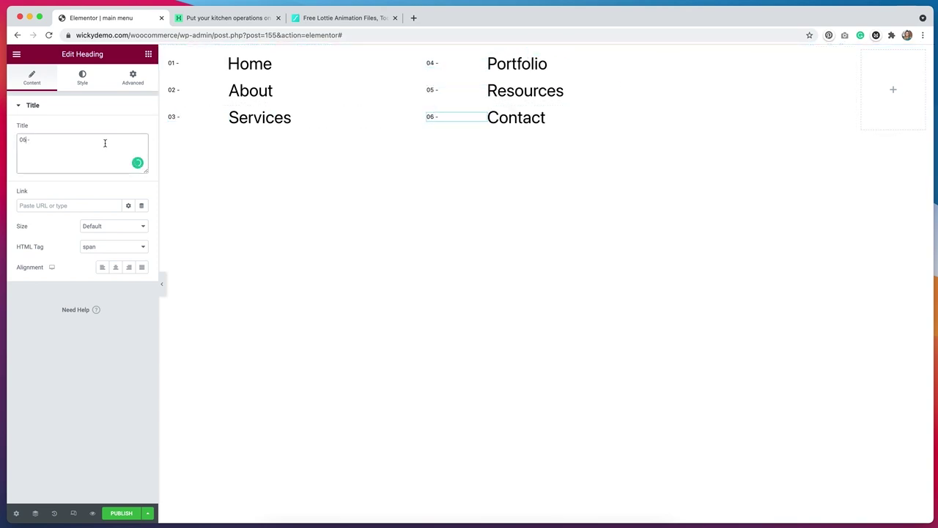
Link the "About" and "Services" headings to their matching site pages, searching for "about" and "services".
left_click(251, 90)
left_click(69, 206)
type("about")
left_click(69, 219)
left_click(260, 117)
triple_click(69, 205)
type("services")
left_click(44, 220)
Link the "Portfolio", "Resources" and "Contact" headings to their matching site pages, searching for each page by name.
left_click(517, 63)
triple_click(69, 205)
type("portfolio")
left_click(43, 219)
left_click(525, 90)
triple_click(69, 206)
type("resources")
left_click(44, 220)
left_click(516, 117)
triple_click(36, 206)
type("contact")
left_click(45, 220)
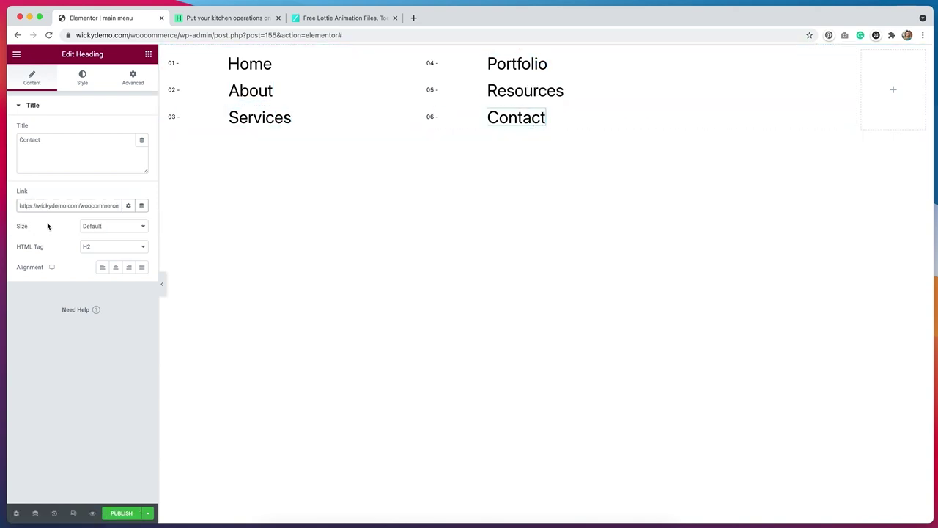
left_click(517, 213)
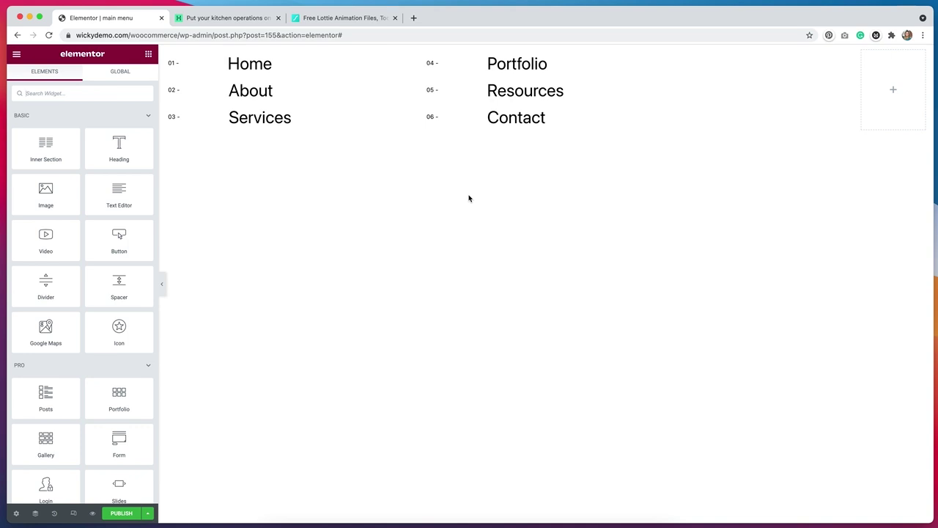
Check the Hyphen website's menu for reference, and in Elementor set the menu section's background color to #5d9cc5.
left_click(206, 17)
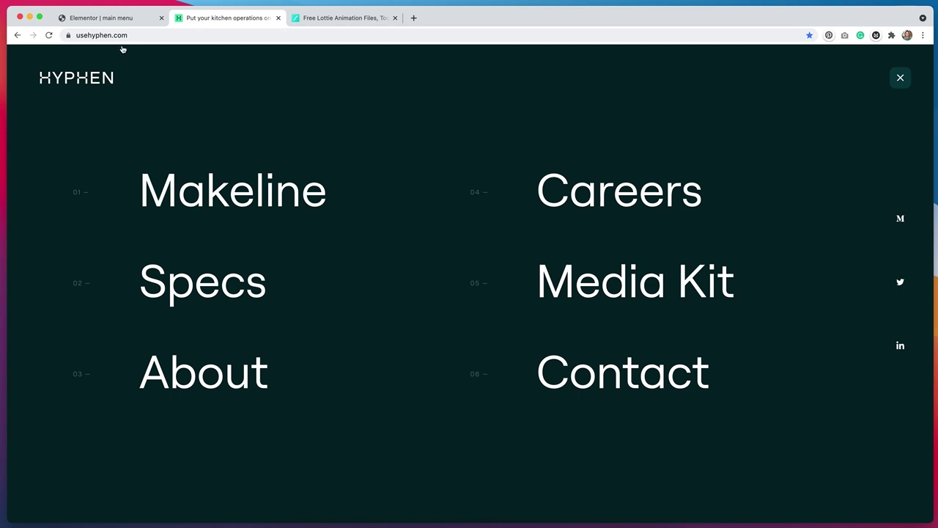
left_click(124, 14)
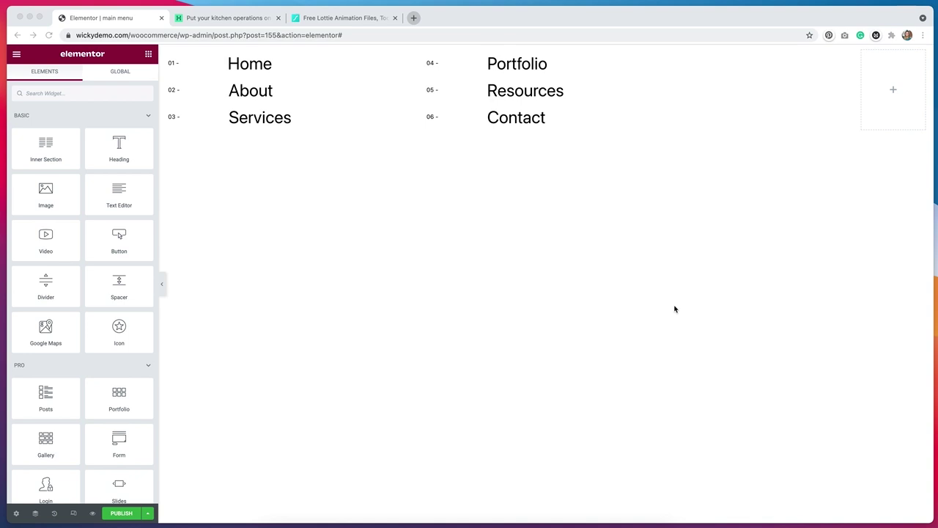
mouse_move(546, 55)
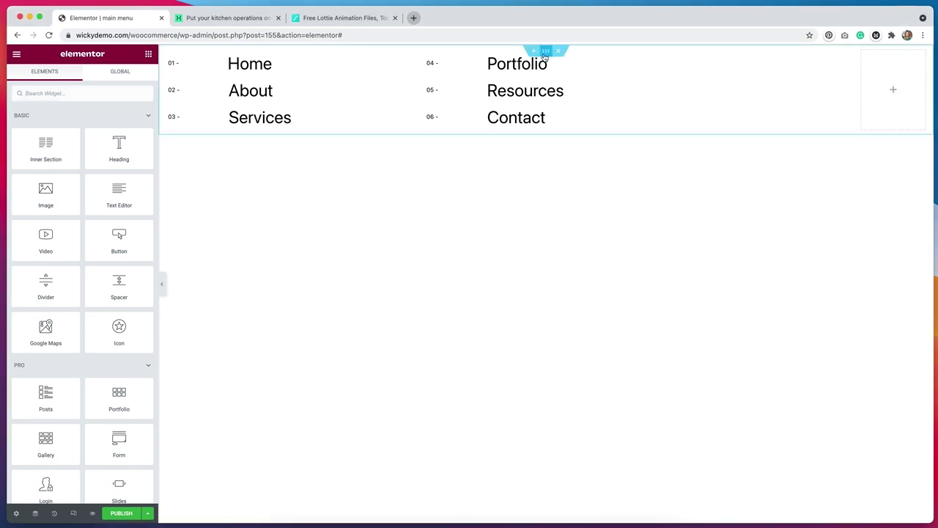
left_click(547, 53)
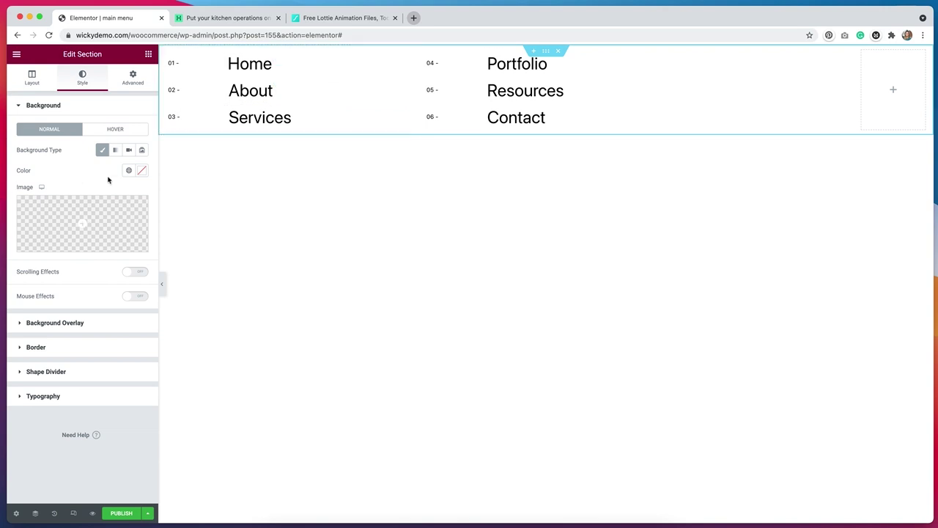
left_click(141, 170)
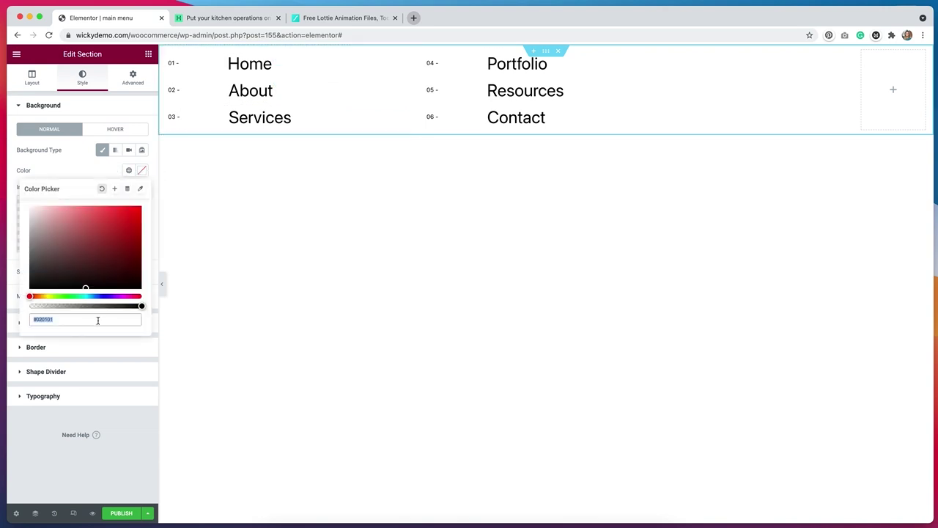
type("#5d9cc5")
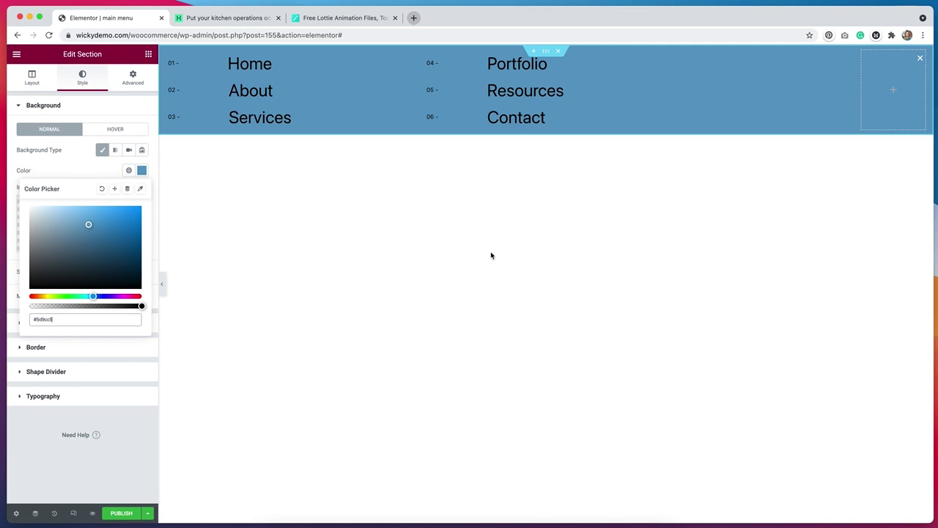
left_click(260, 90)
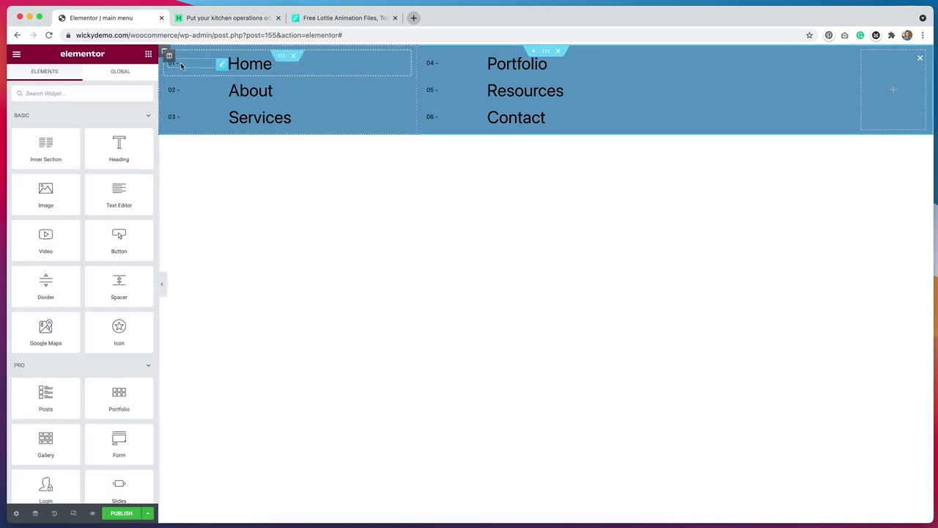
Give the "01 -" heading a light blue text color, starting from #5d9cc5 and picking a paler tint.
left_click(182, 66)
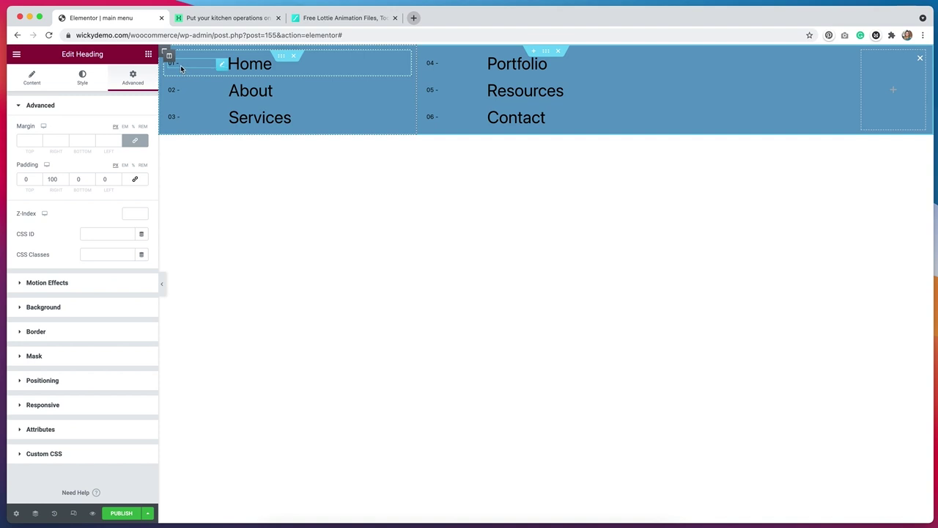
left_click(83, 78)
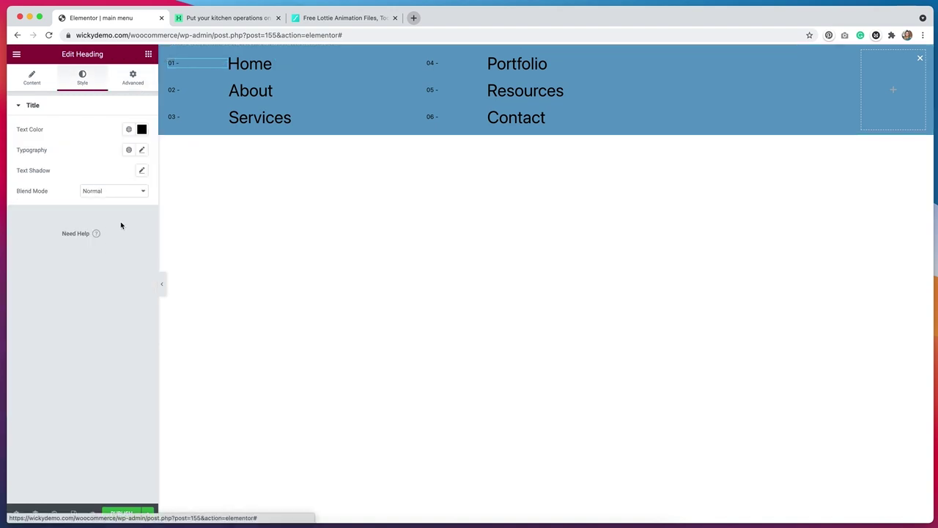
left_click(141, 129)
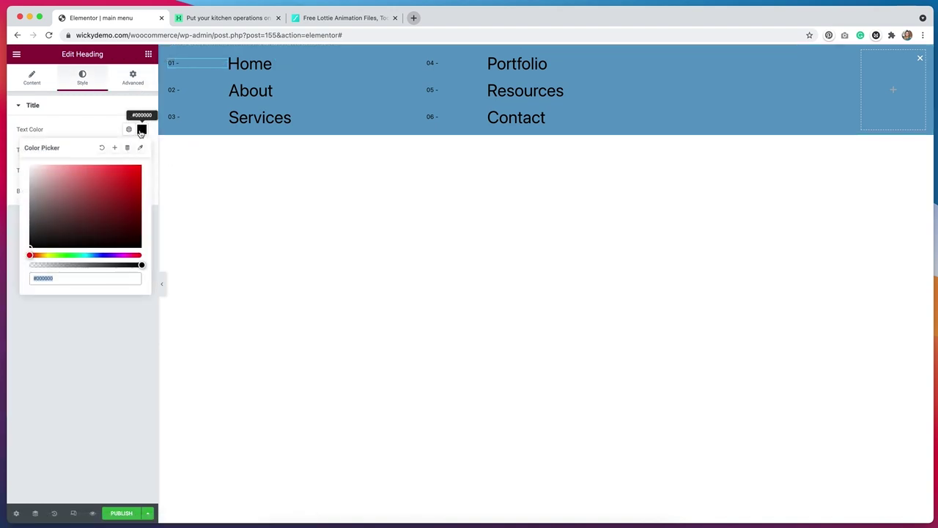
type("#5d9cc5")
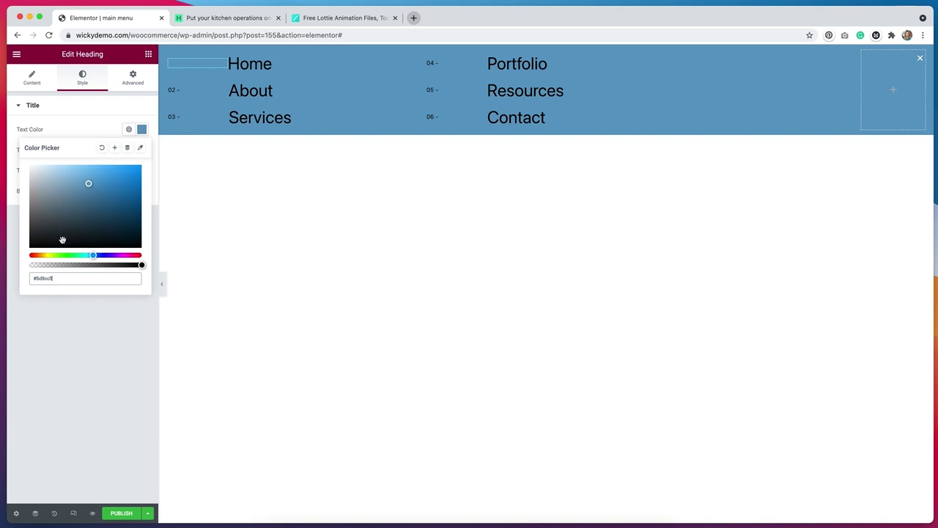
left_click_drag(89, 190, 55, 171)
left_click(89, 128)
Set the "01 -" heading's typography to Mulish at 16 px, checking the Hyphen website's menu numbers for reference.
left_click(142, 150)
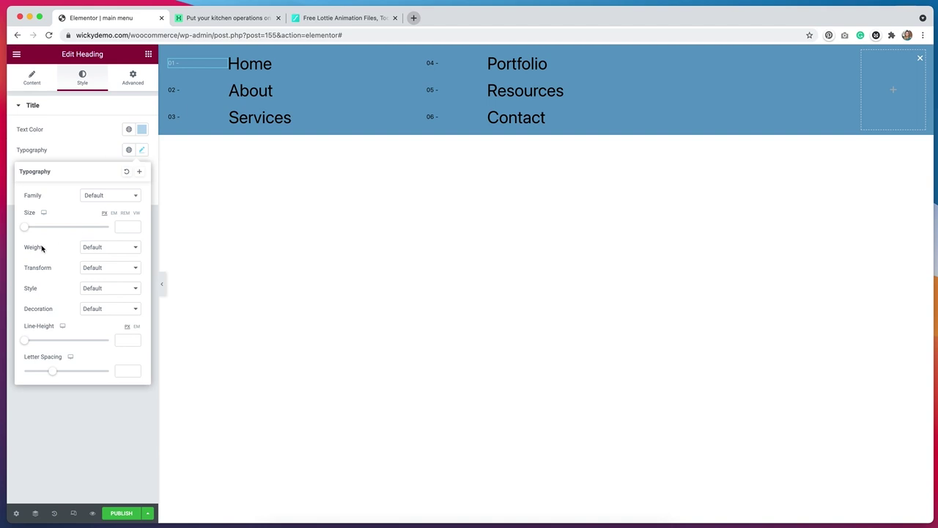
left_click_drag(23, 230, 33, 230)
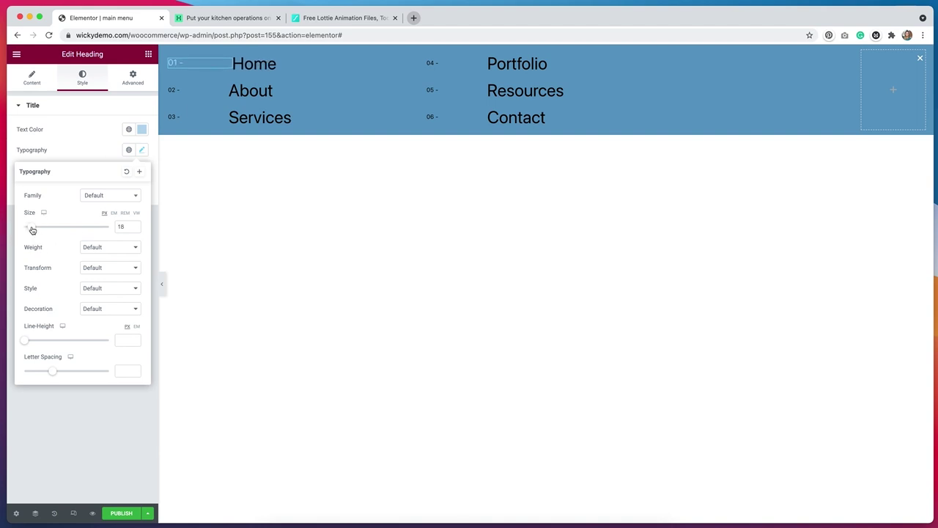
left_click(223, 19)
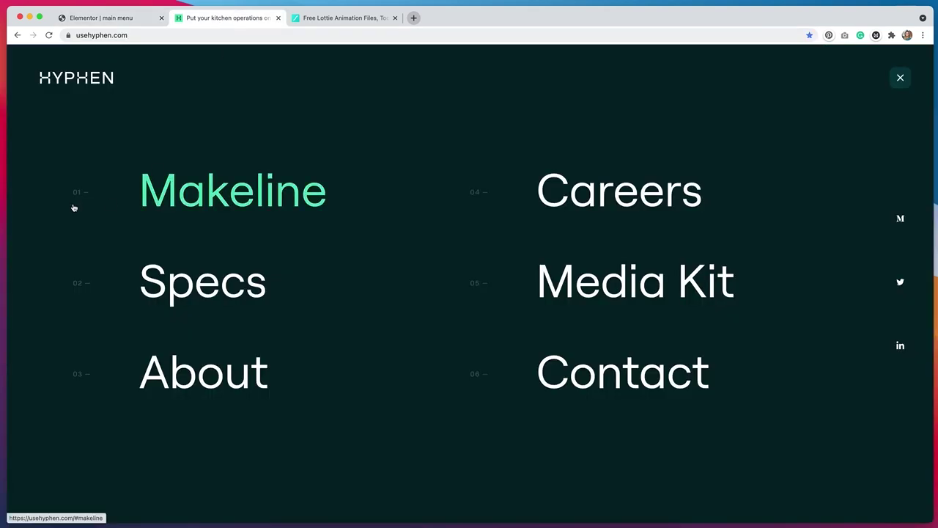
left_click(111, 20)
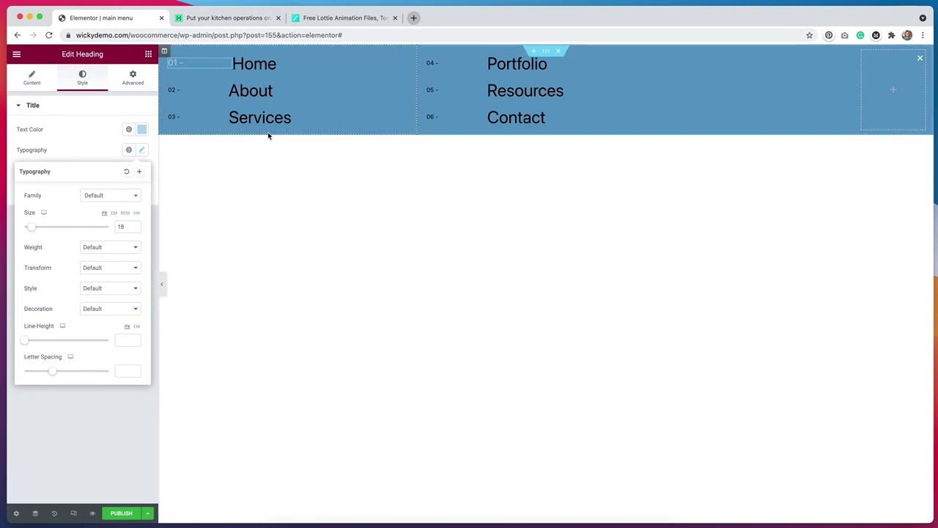
left_click(135, 231)
left_click(135, 231)
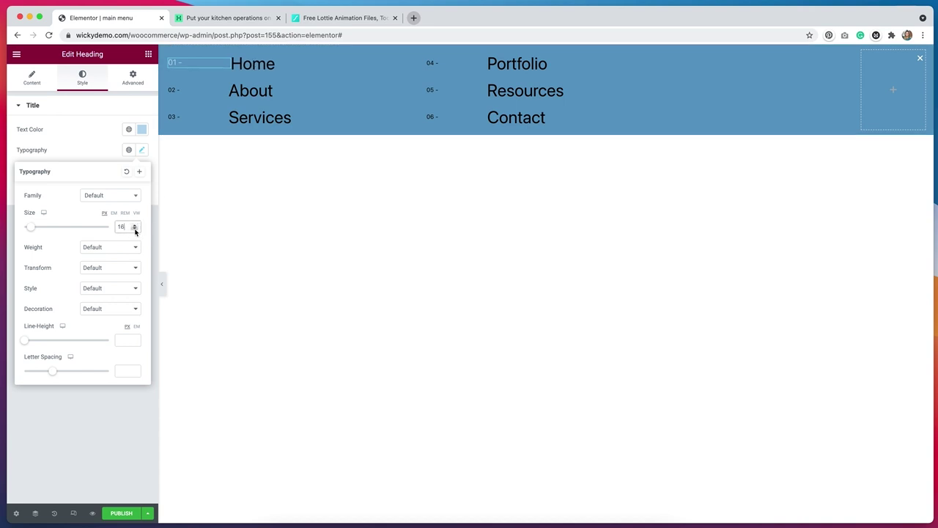
left_click(124, 200)
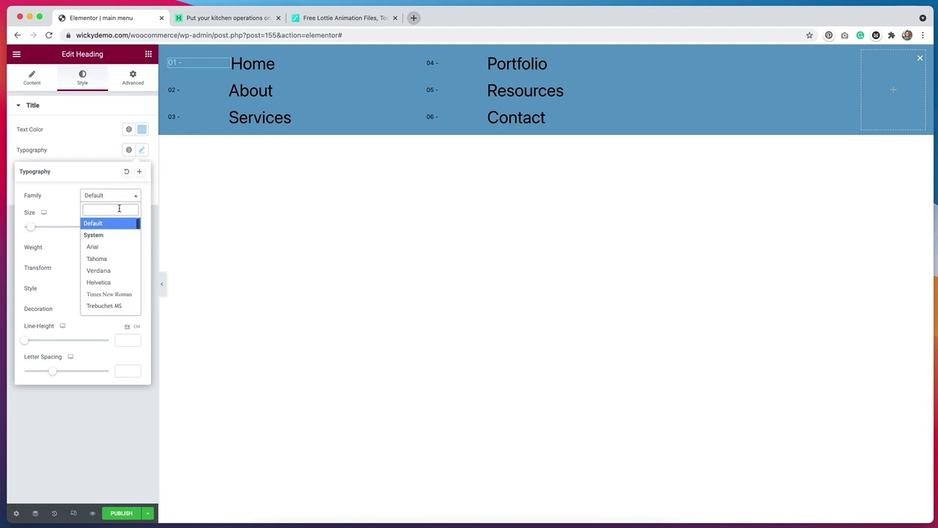
type("muli")
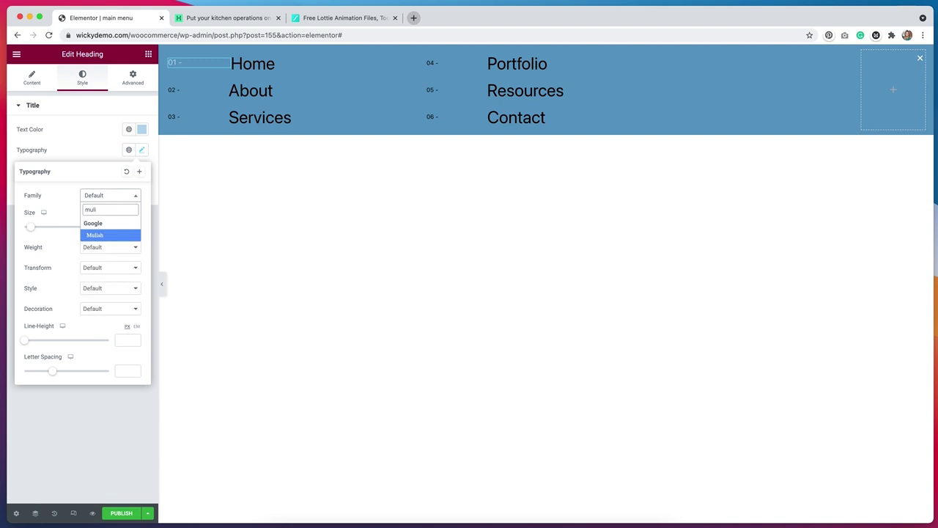
left_click(116, 235)
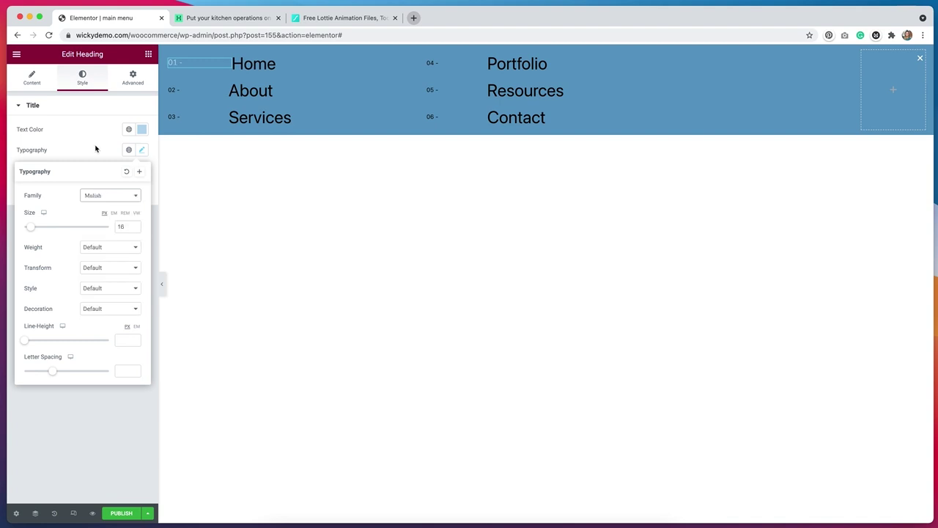
left_click(95, 149)
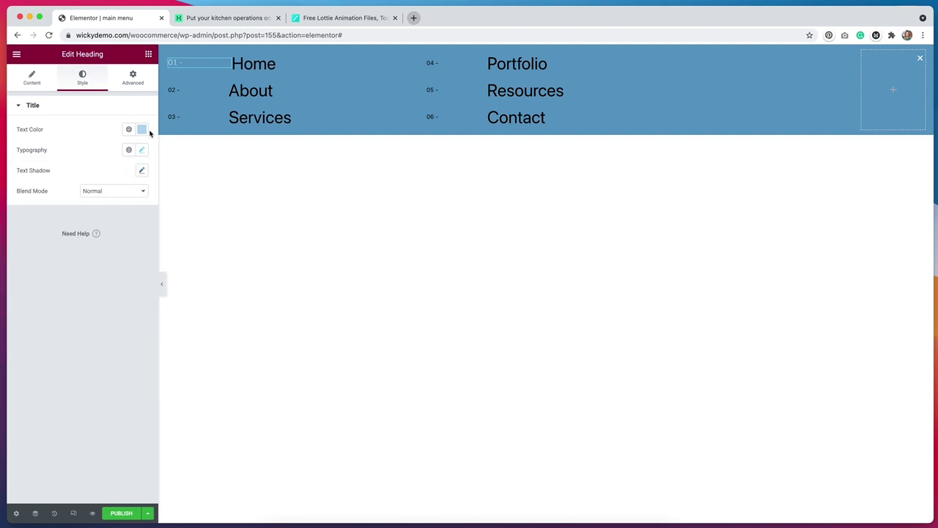
Change the "Home" heading's text color to white.
left_click(255, 66)
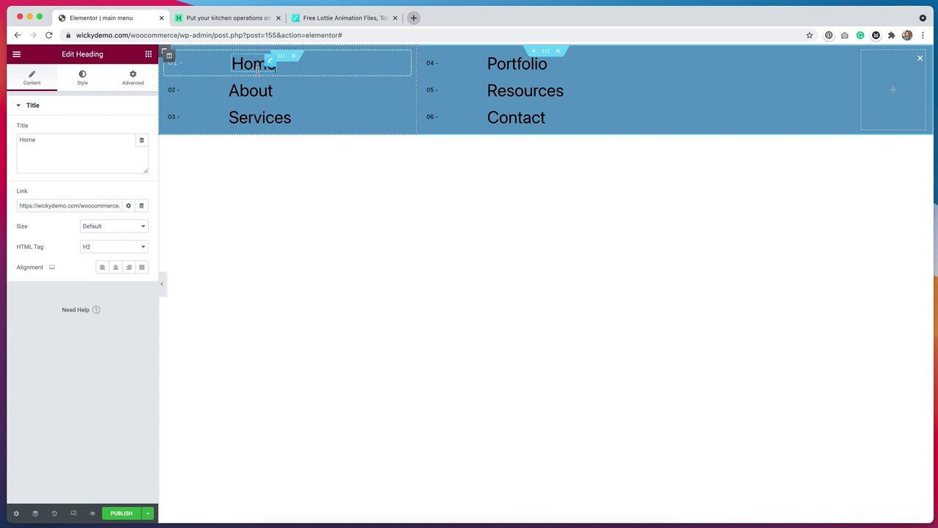
left_click(82, 79)
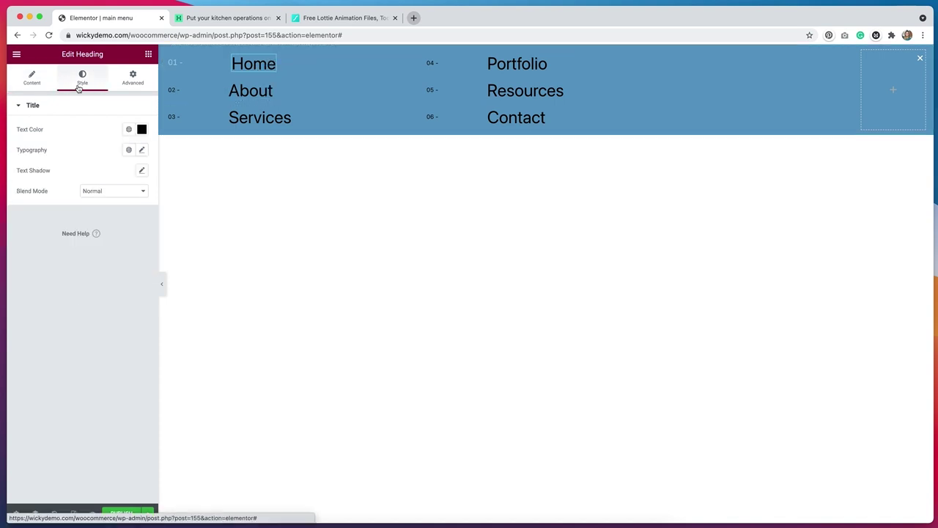
left_click(141, 129)
left_click_drag(81, 239, 5, 190)
left_click(81, 134)
Set the "Home" heading's typography to Mulish at 80 px and compare it with the Hyphen website's menu.
left_click(142, 150)
left_click(115, 195)
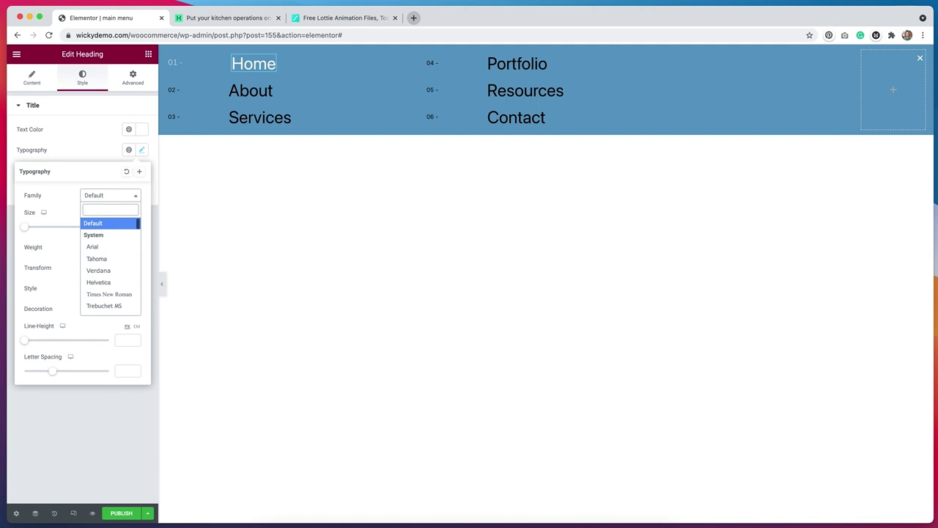
type("mulish")
left_click(105, 233)
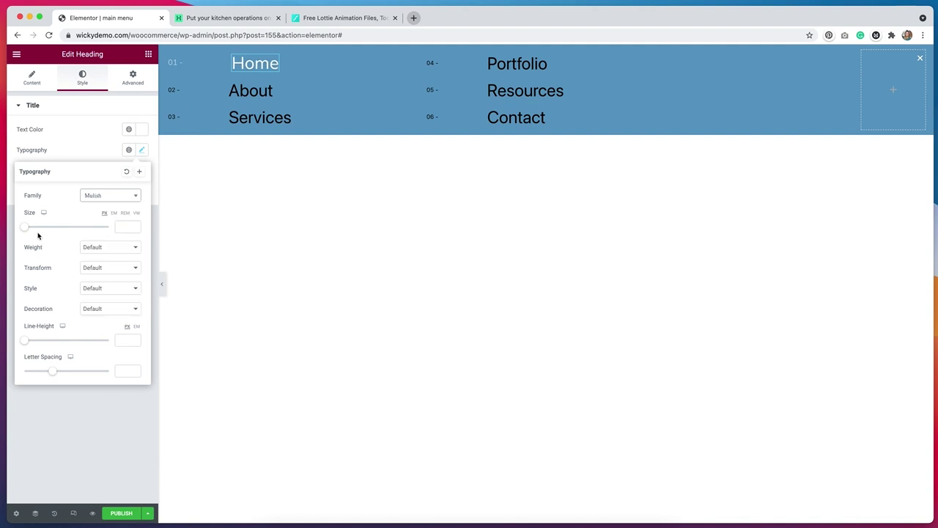
left_click_drag(25, 227, 58, 232)
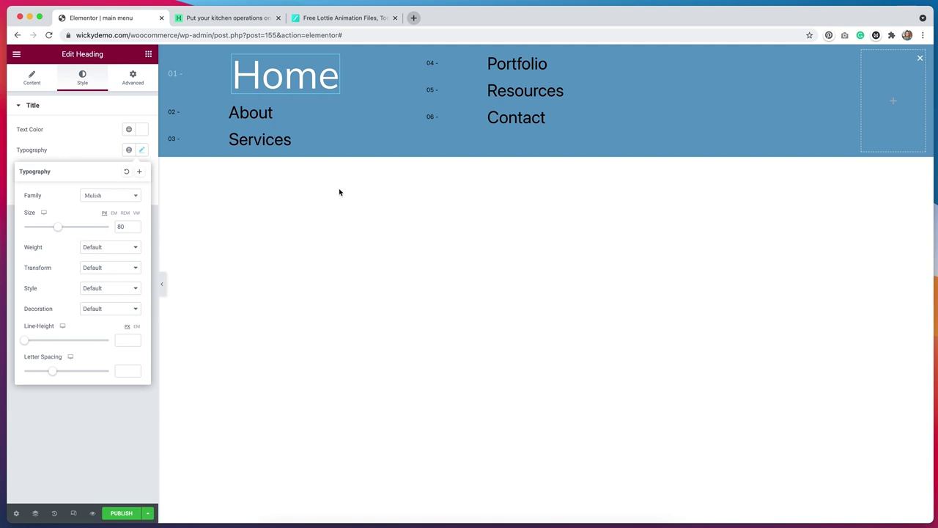
left_click(197, 19)
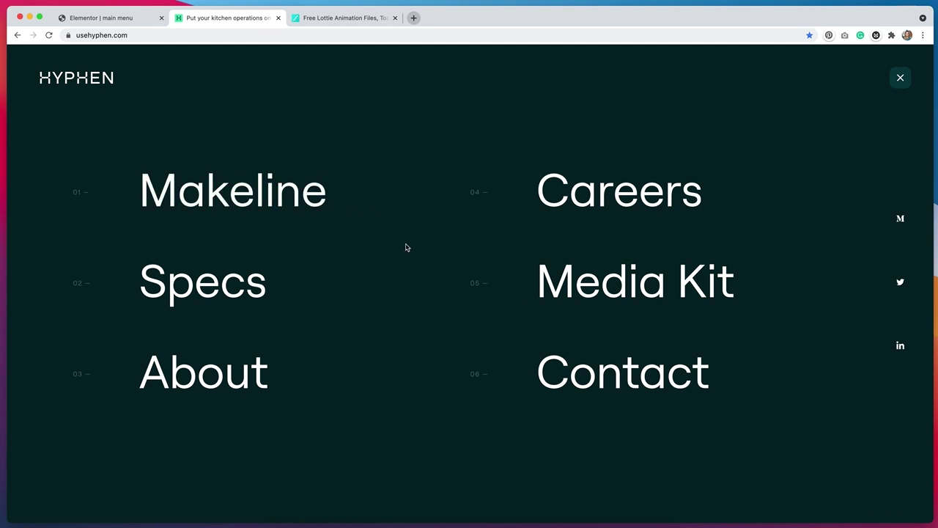
left_click(131, 20)
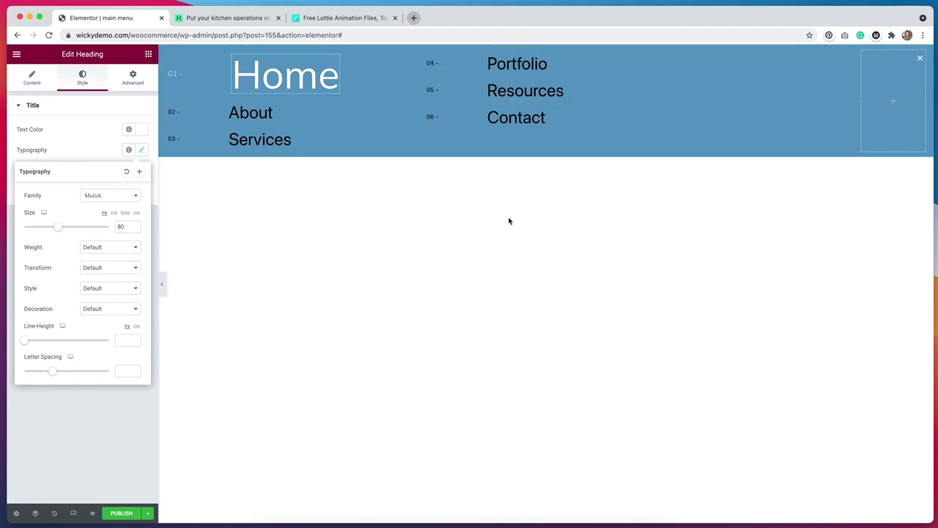
Copy the "01 -" heading's style onto the number headings "02 -" through "06 -".
left_click(178, 110)
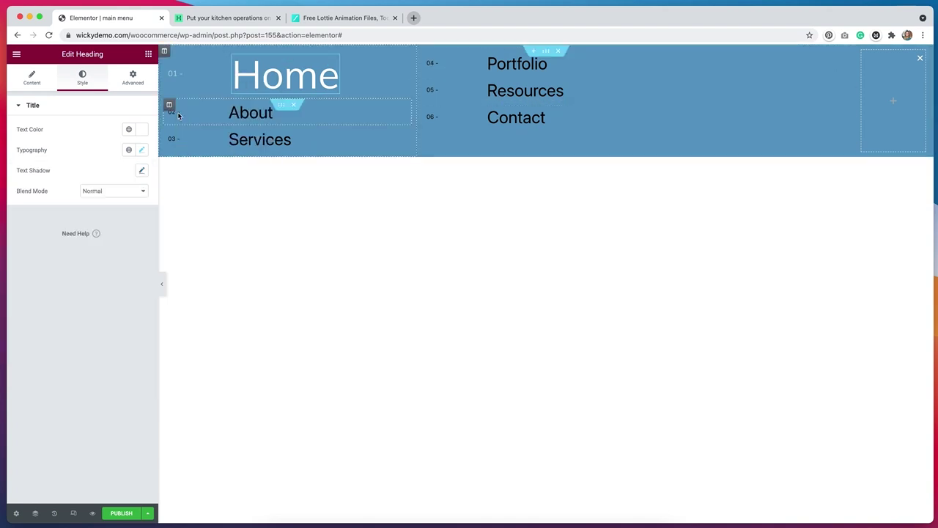
right_click(252, 114)
left_click(239, 144)
right_click(430, 65)
left_click(458, 132)
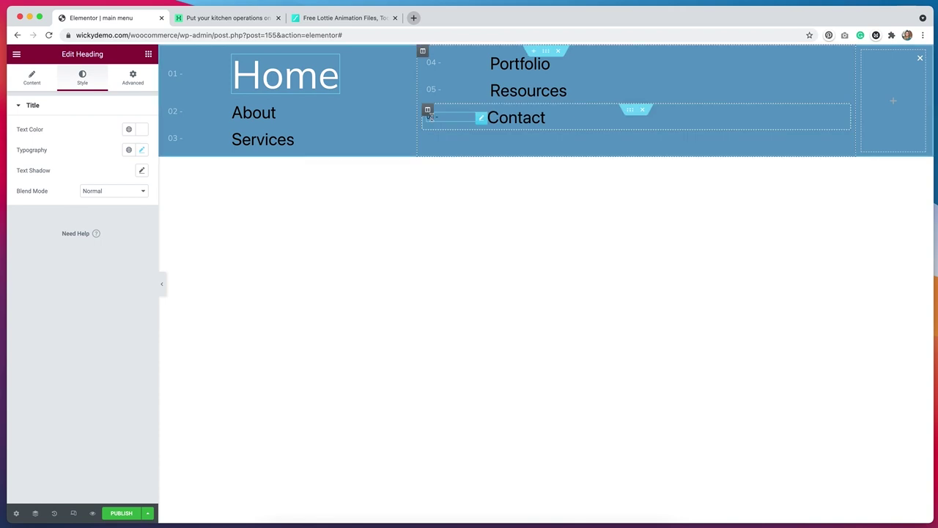
Copy the "Home" heading's style onto the About, Services, Portfolio, Resources and Contact headings.
right_click(266, 112)
left_click(301, 182)
right_click(269, 163)
left_click(302, 230)
right_click(519, 67)
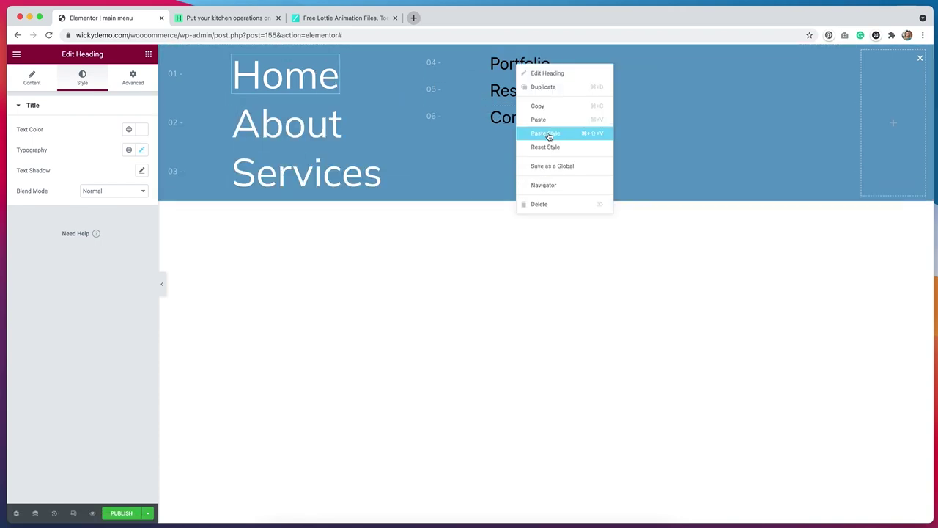
left_click(550, 135)
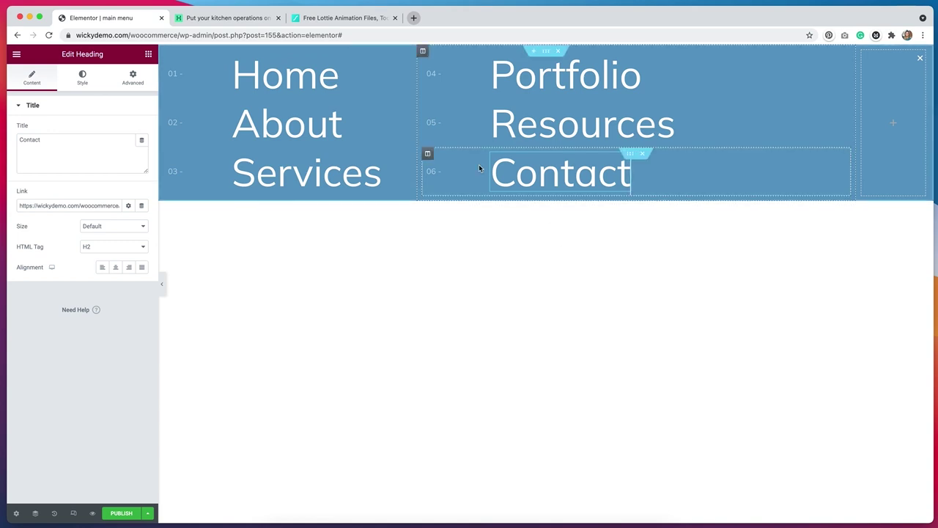
Give the menu section a minimum height of 90 VH.
left_click(547, 52)
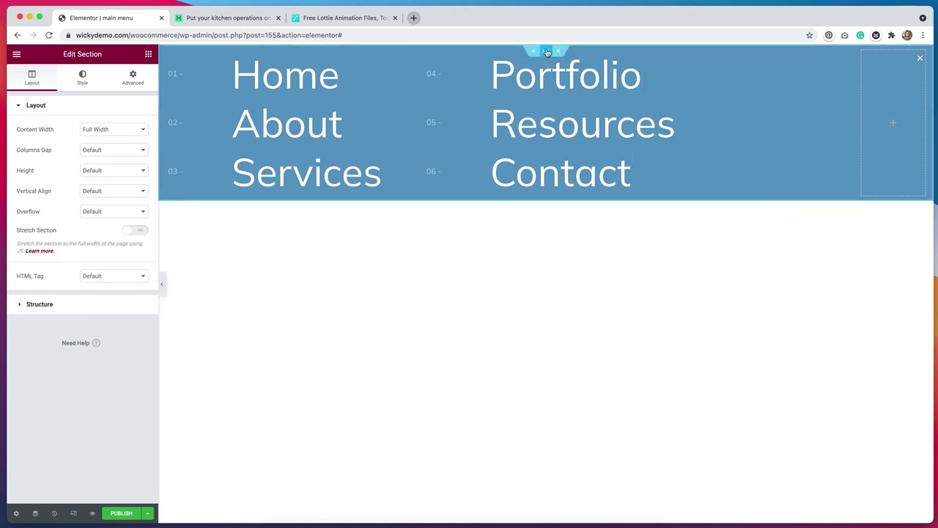
left_click(97, 173)
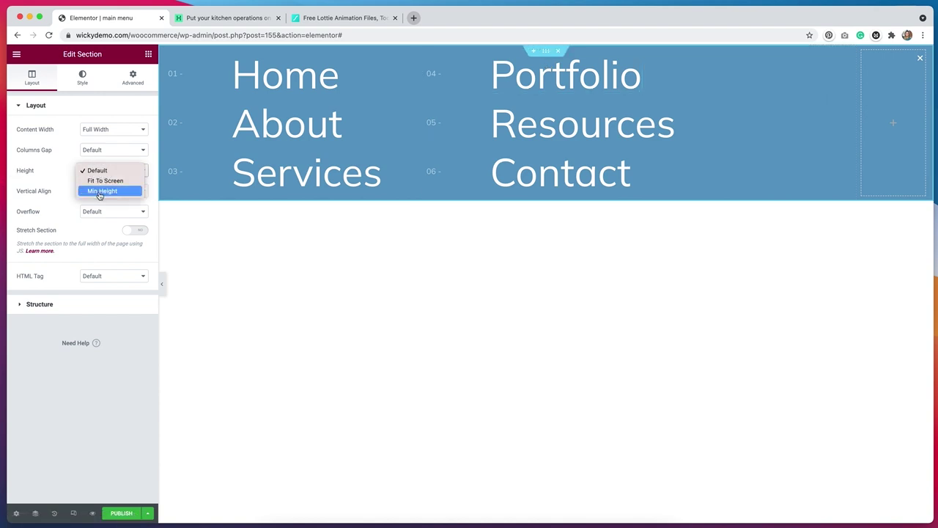
left_click(102, 191)
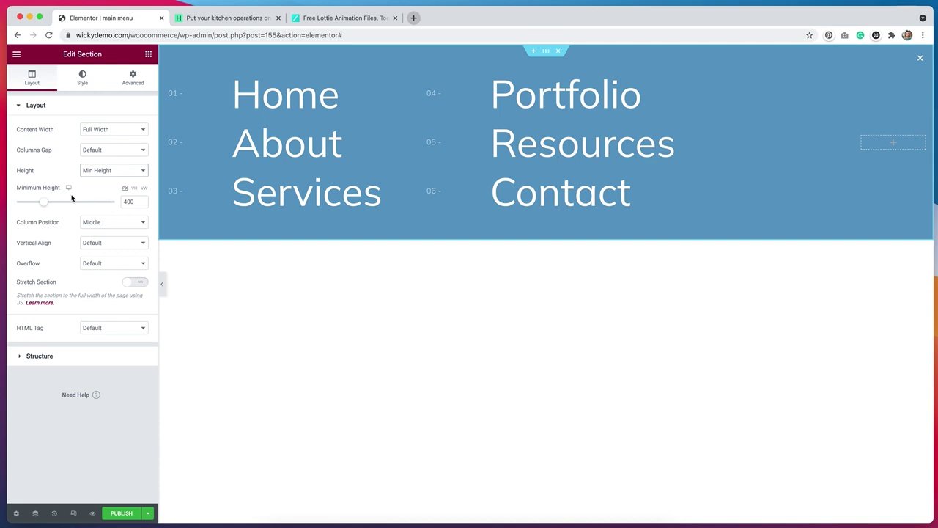
left_click(134, 189)
left_click_drag(112, 206, 101, 204)
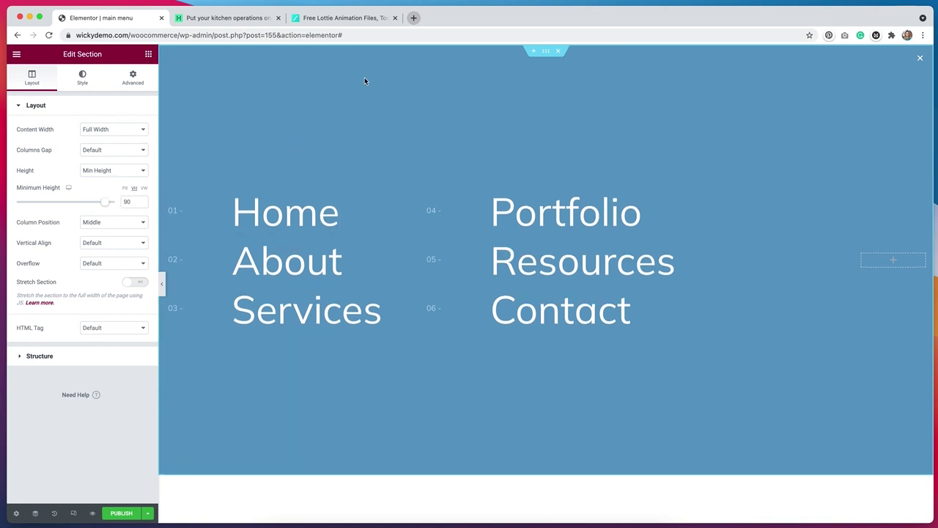
left_click(462, 111)
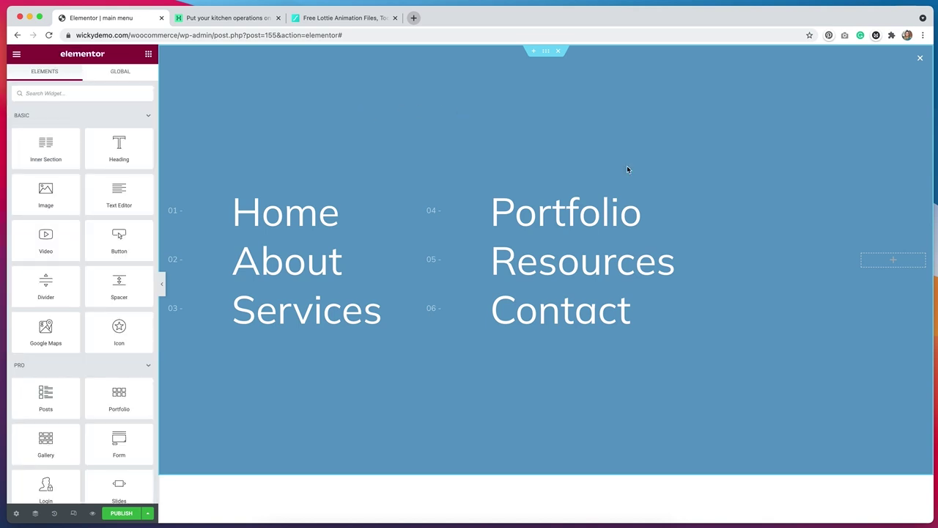
Add a single-column section above the menu section and set its content width to Full Width.
left_click(534, 52)
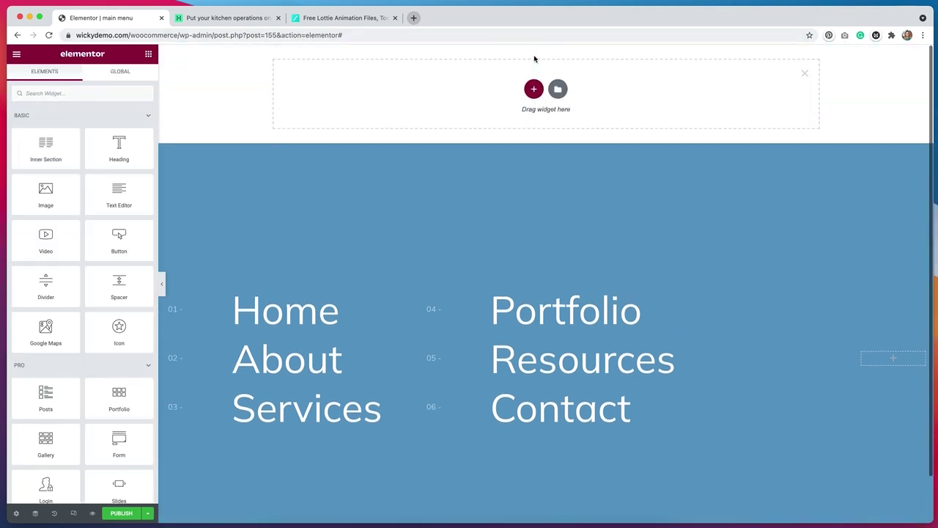
left_click(534, 90)
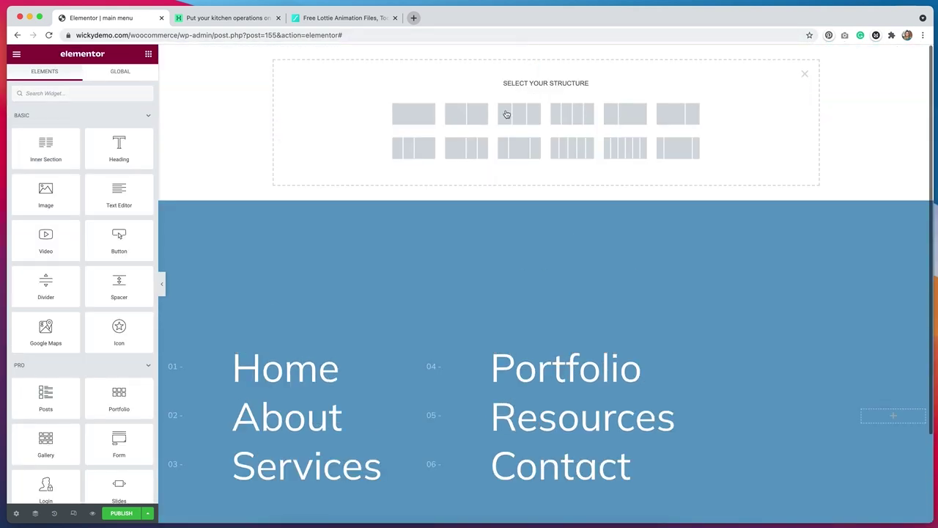
left_click(414, 115)
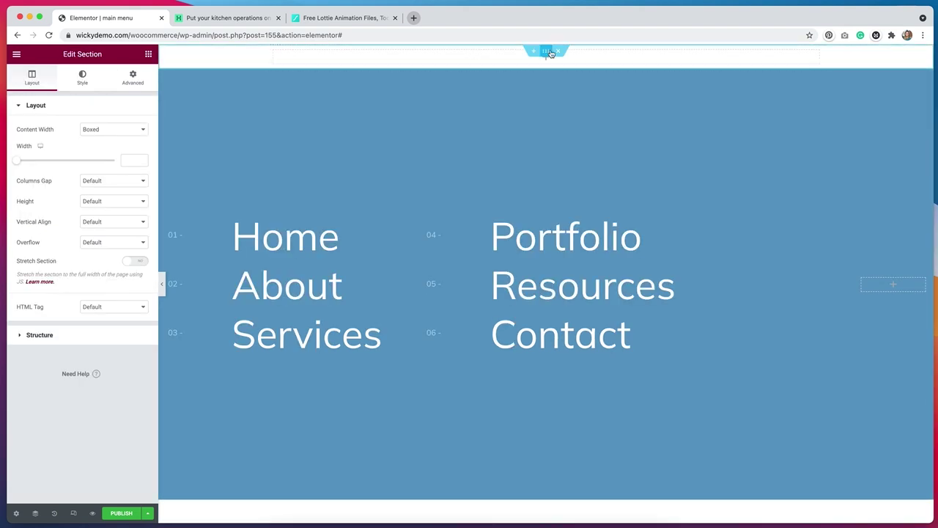
left_click(115, 130)
left_click(114, 139)
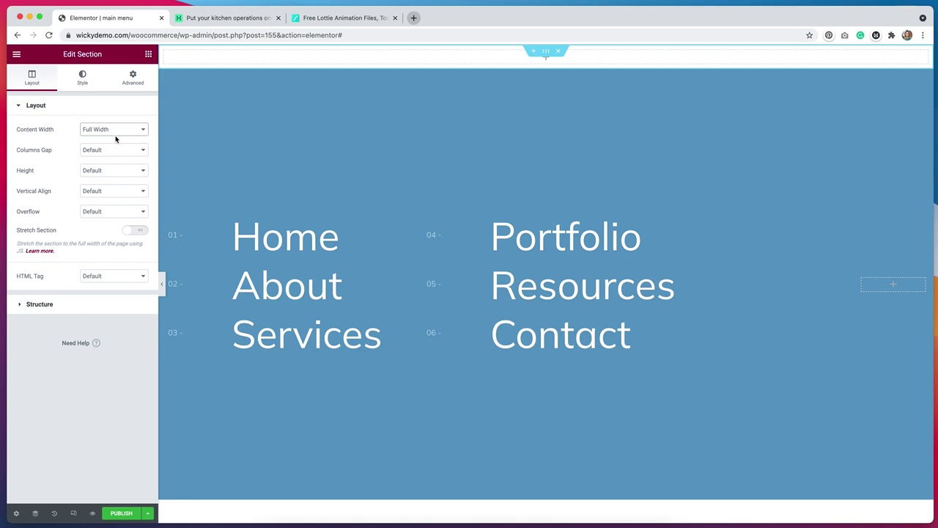
Add an Image widget to the empty section above the menu and insert the white Wicky Design logo.
left_click(384, 58)
left_click_drag(44, 196, 291, 61)
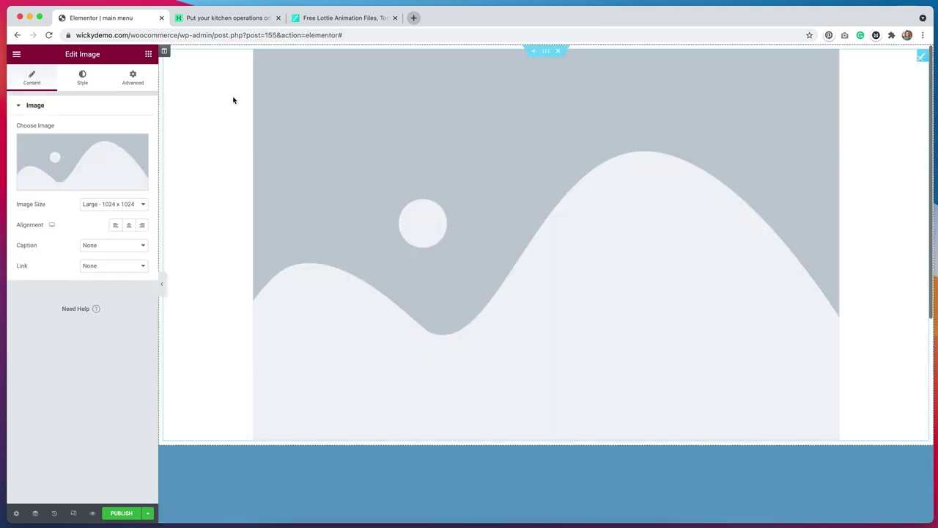
left_click(98, 151)
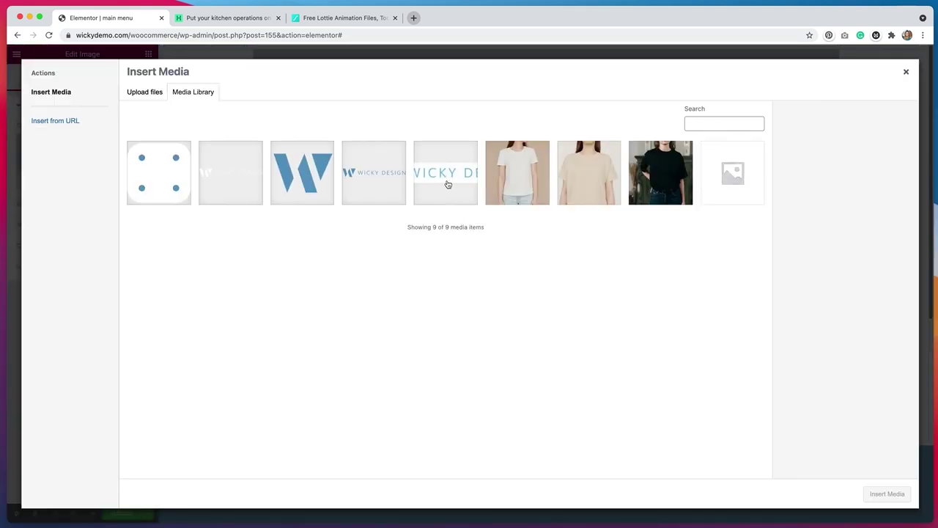
left_click(223, 185)
left_click(900, 493)
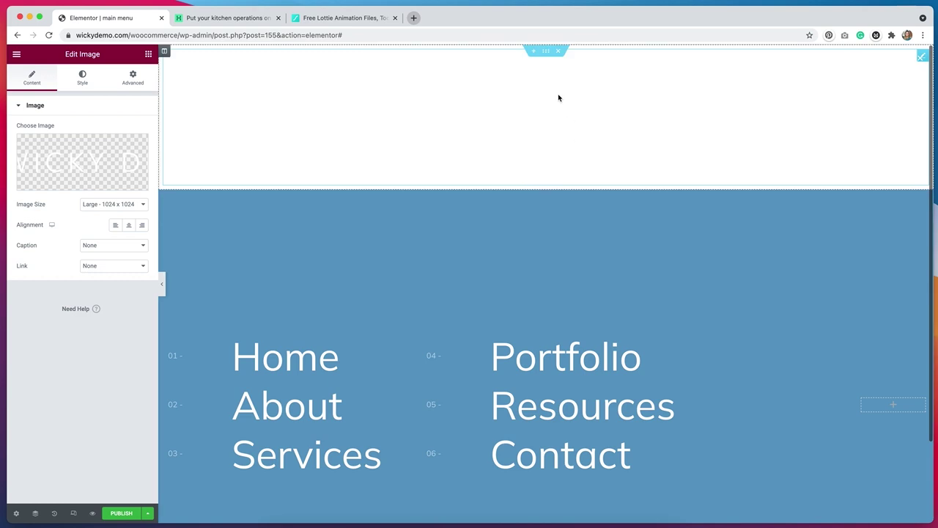
Give the logo section the menu section's background colour #5D9CC5 and left-align the logo.
left_click(545, 193)
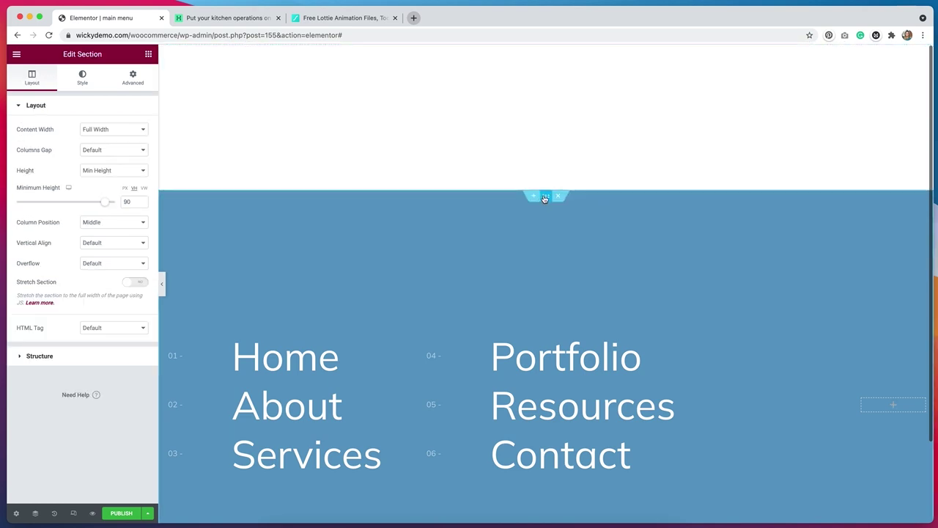
left_click(82, 77)
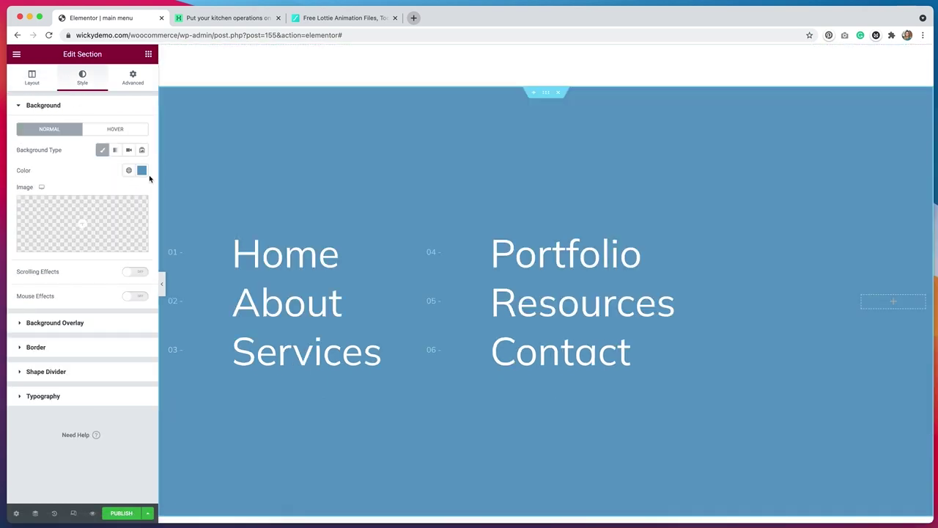
left_click(141, 170)
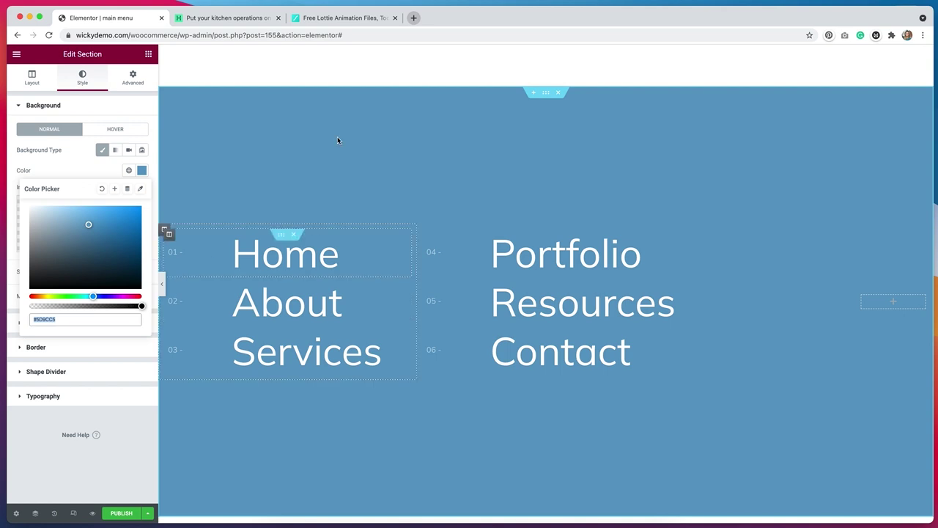
left_click(545, 55)
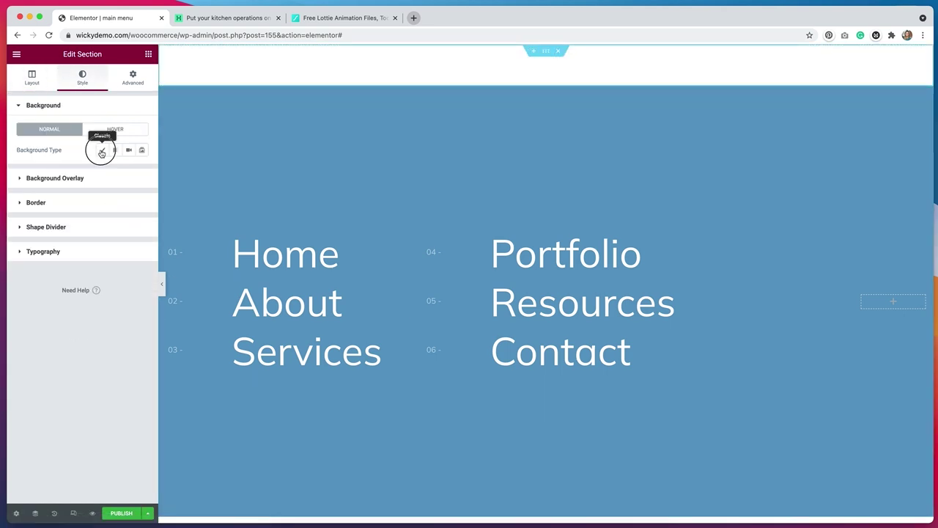
left_click(102, 149)
left_click(134, 169)
type("#5D9CC5")
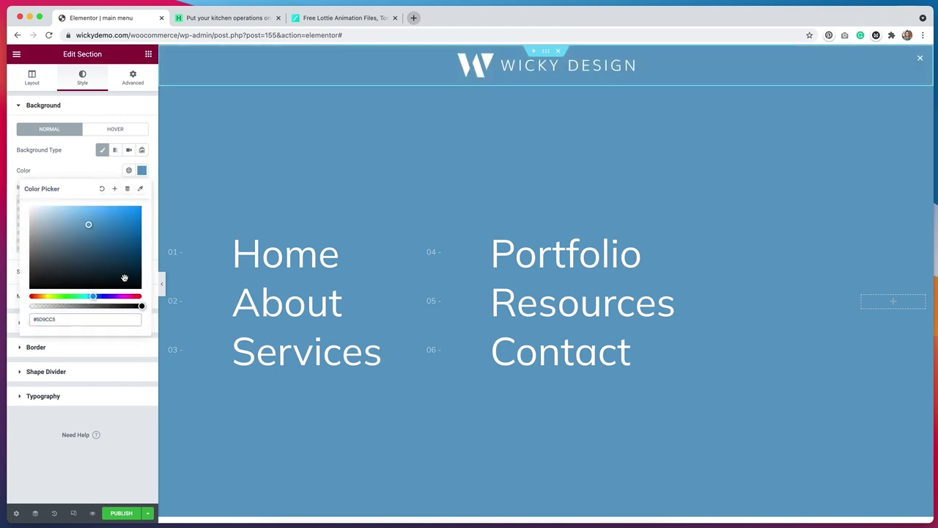
left_click(517, 70)
left_click(115, 225)
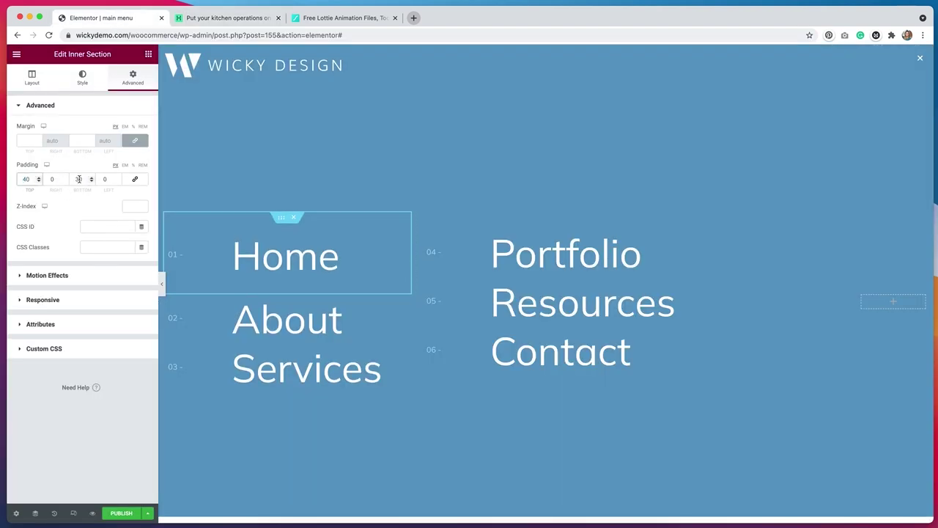
Copy the Home row's style, with 40 px top and bottom padding, onto the other menu rows.
right_click(287, 224)
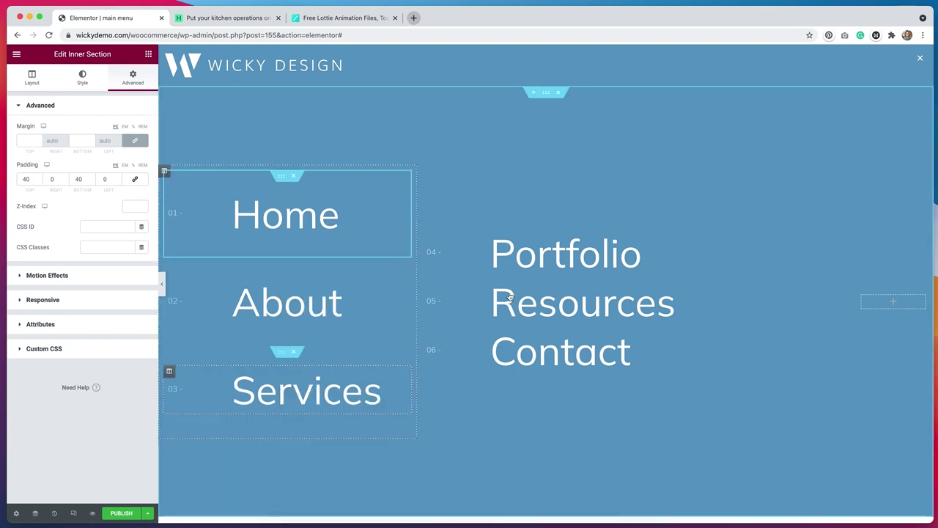
right_click(632, 236)
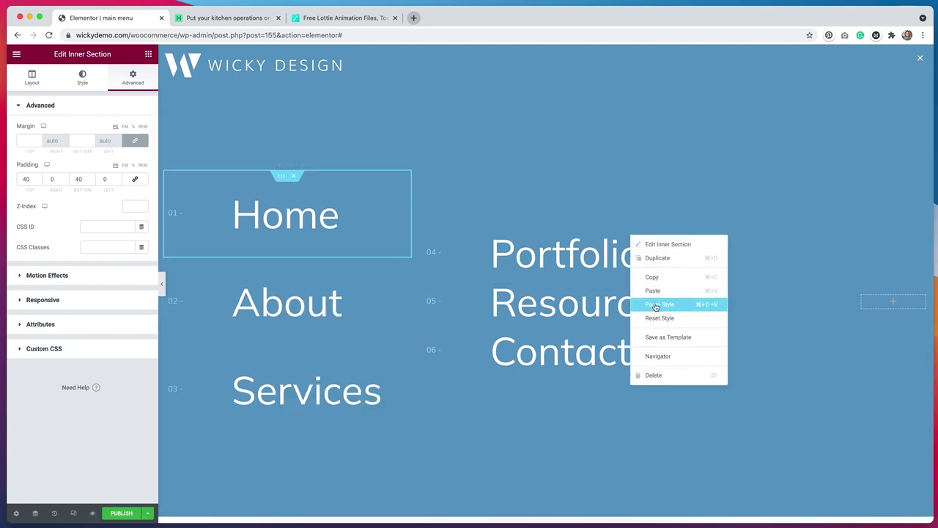
right_click(632, 301)
left_click(650, 372)
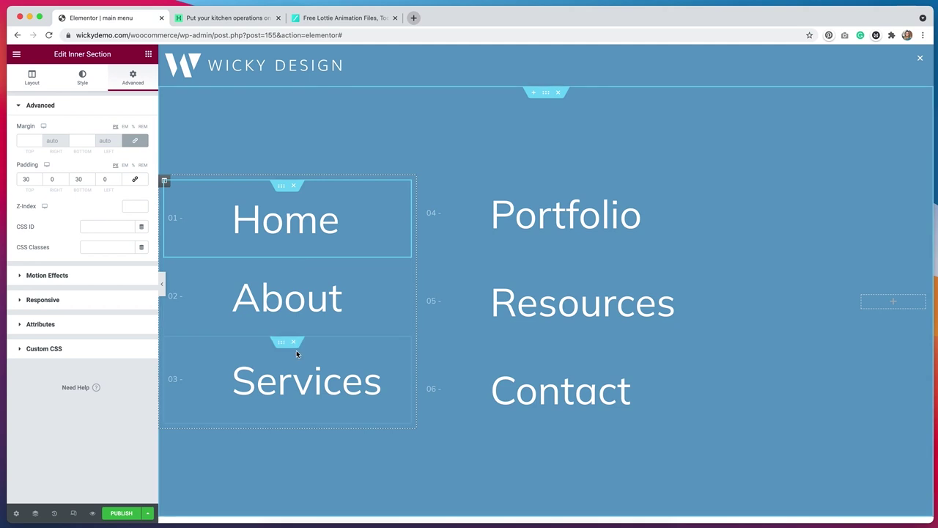
Copy the Home row's style, with 30 px top and bottom padding, onto the other menu rows.
right_click(628, 178)
right_click(628, 262)
left_click(659, 327)
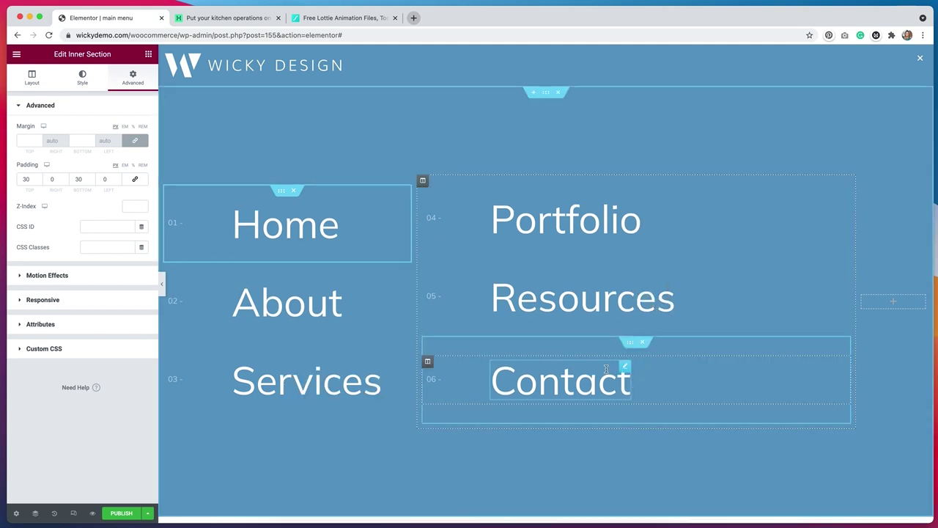
Increase the menu section's minimum height slightly so the blue background fills the popup.
left_click(218, 158)
left_click(142, 202)
left_click(142, 202)
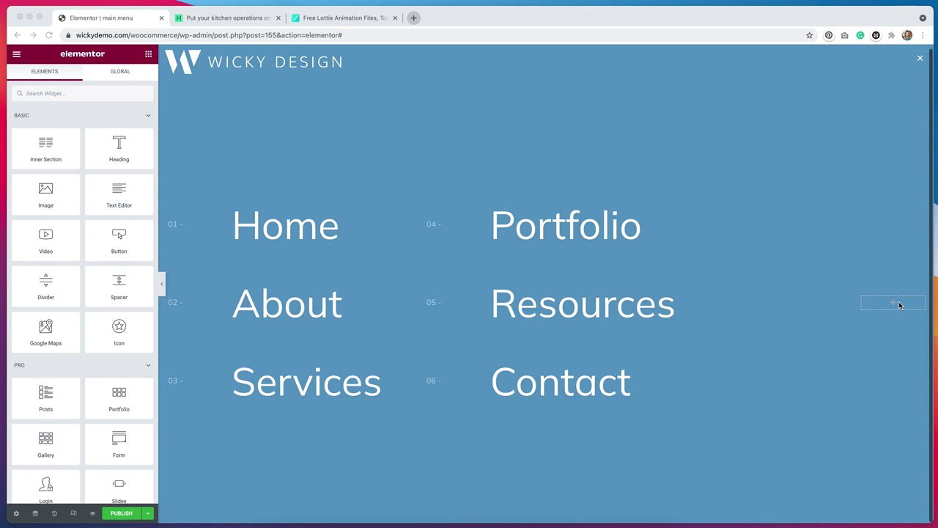
Examine how the Hyphen website's menu arranges its social icons at full and narrow browser widths.
left_click(214, 21)
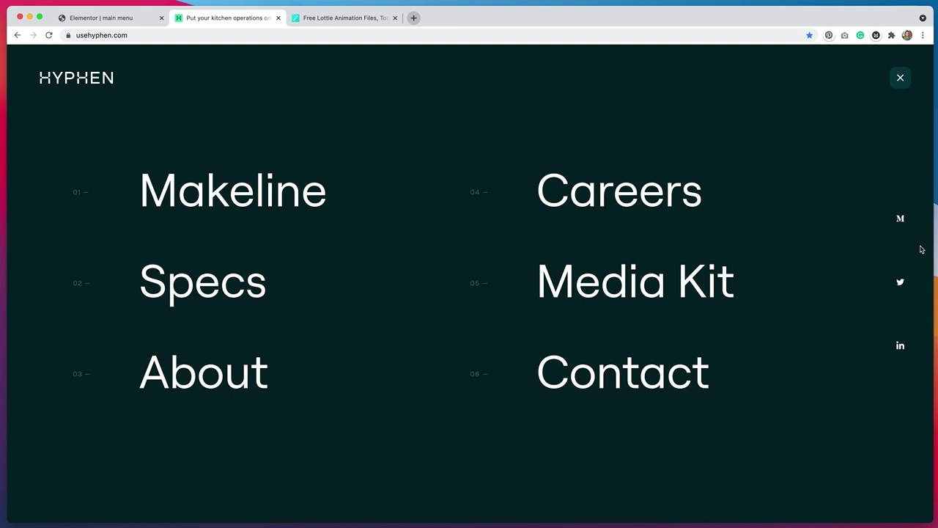
left_click_drag(932, 243, 50, 257)
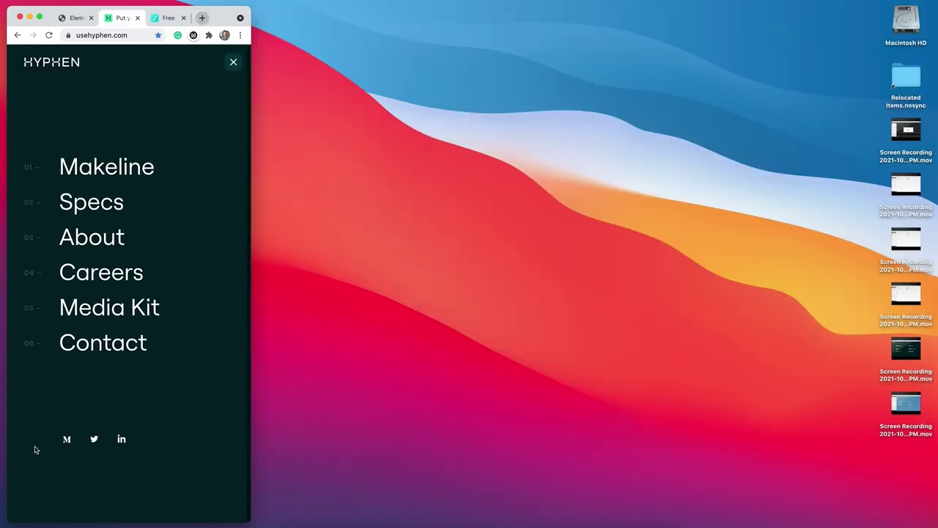
left_click_drag(253, 307, 927, 365)
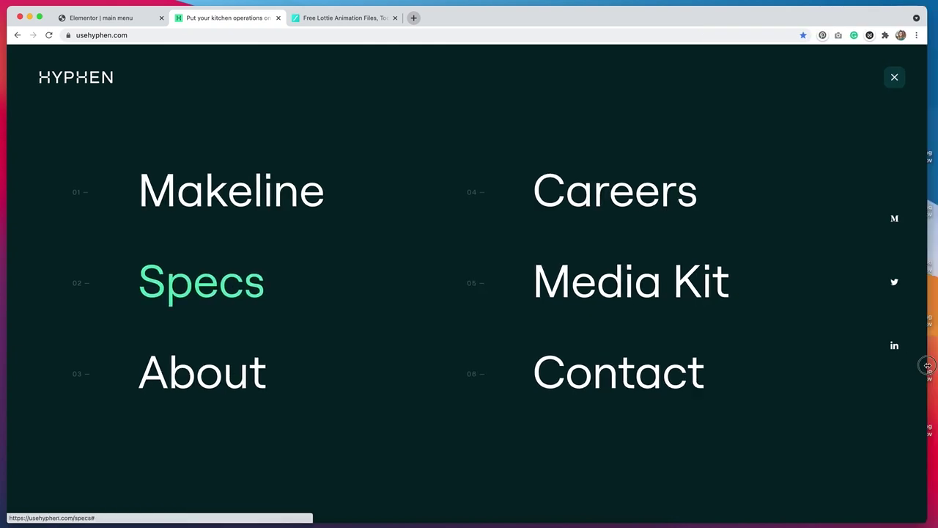
Back in the Elementor editor, add a Social Icons widget to the menu section's empty third column and set its columns to 1.
left_click(99, 19)
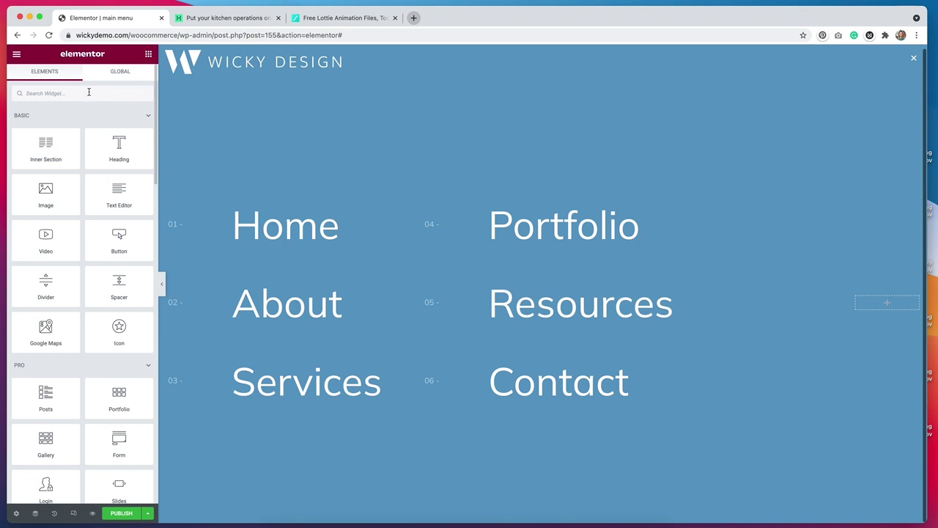
left_click(81, 93)
type("soci")
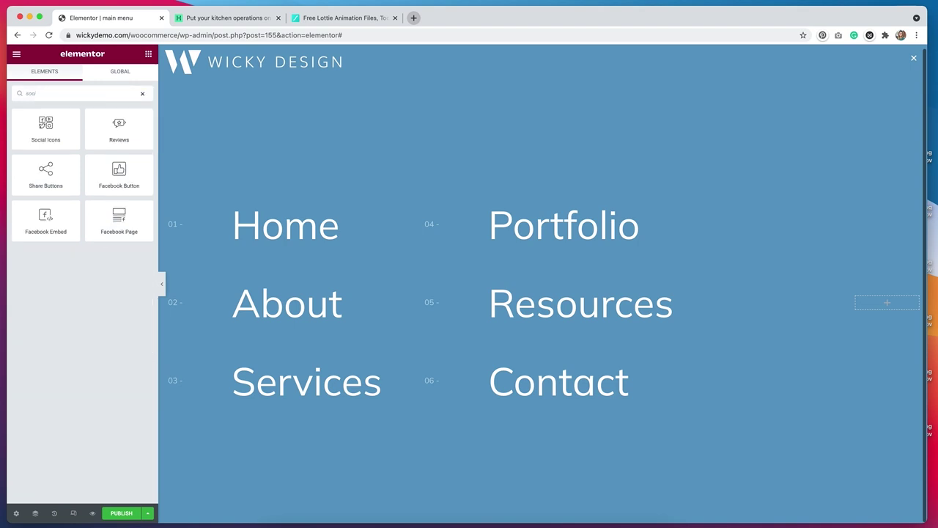
left_click_drag(44, 126, 889, 302)
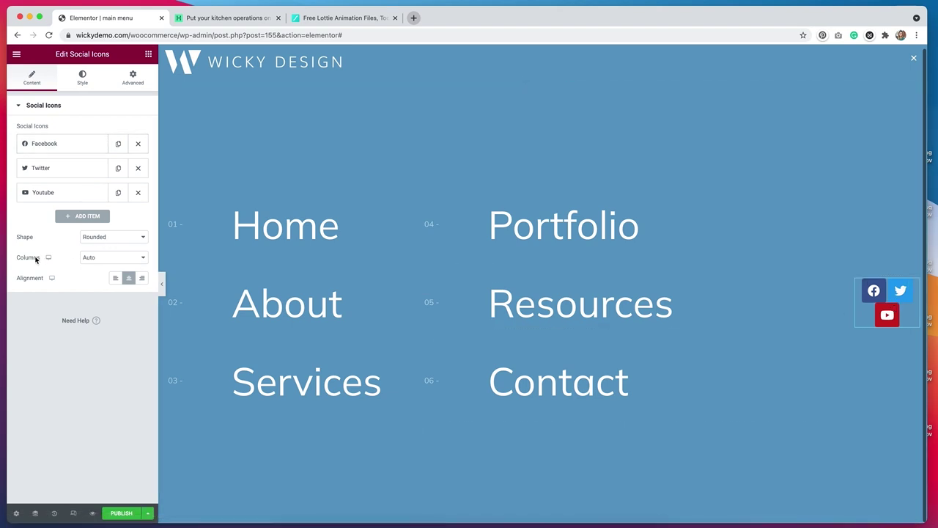
left_click(92, 258)
left_click(92, 269)
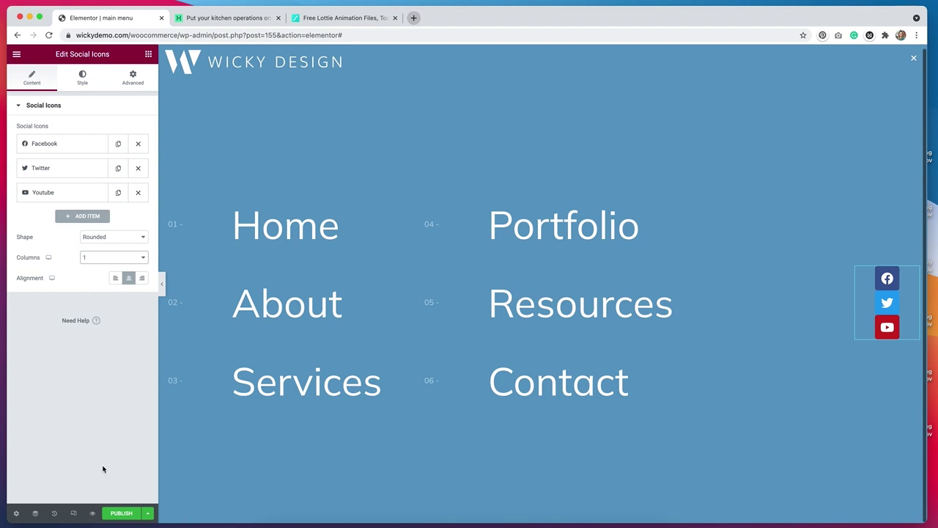
Set the social icons to 3 columns for the mobile layout.
left_click(74, 514)
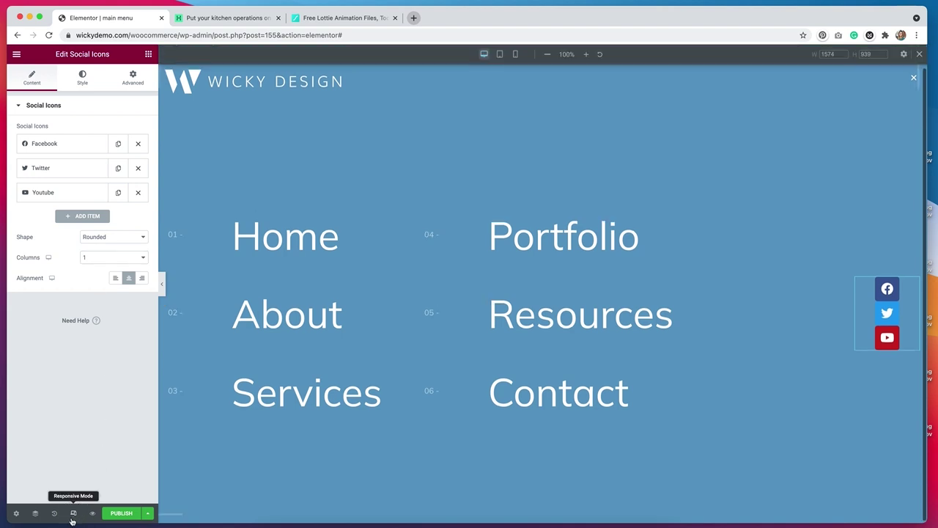
left_click(516, 55)
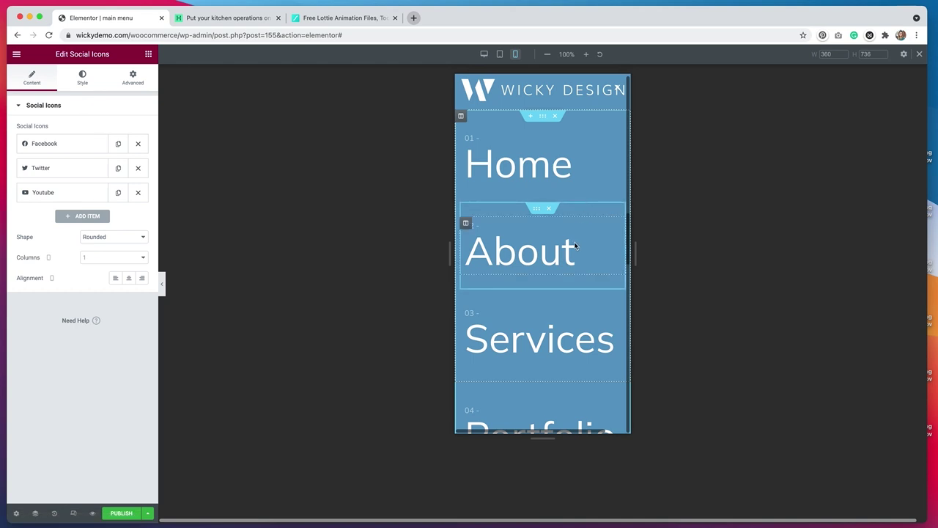
scroll(569, 253, "down", 5)
scroll(569, 253, "down", 3)
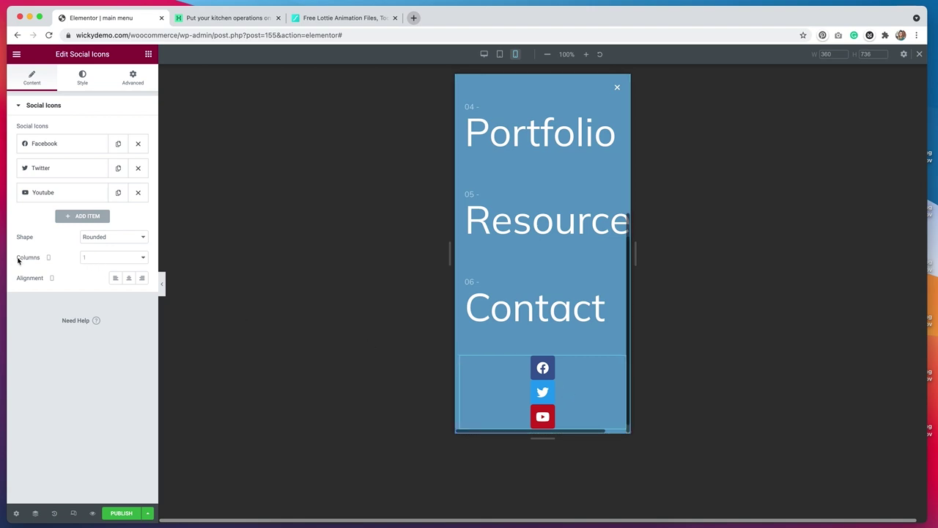
left_click(110, 257)
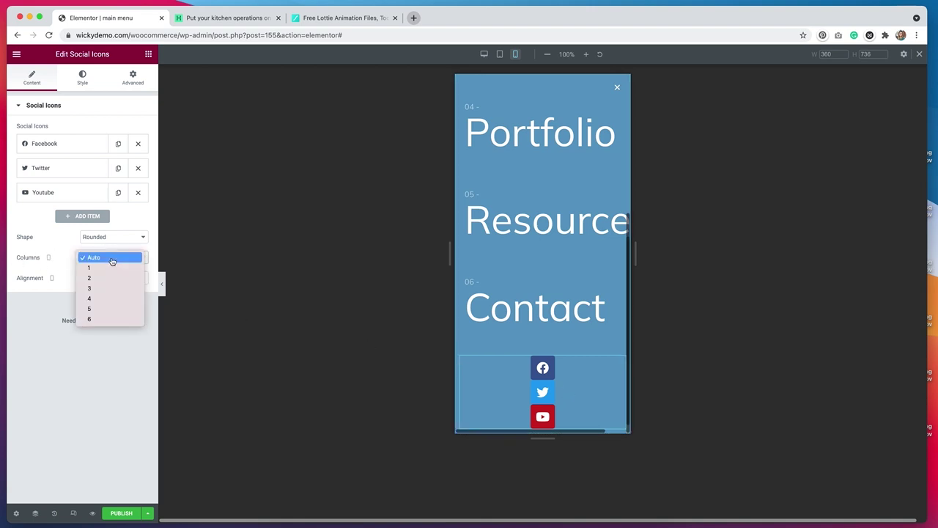
left_click(110, 288)
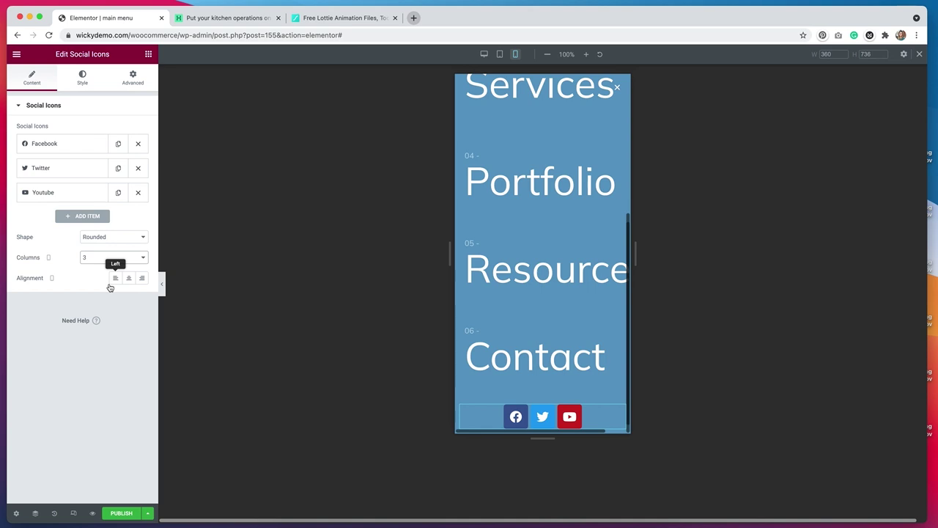
In the desktop layout, give the social icons a custom colour with a transparent primary colour and a rows gap of 52.
left_click(484, 53)
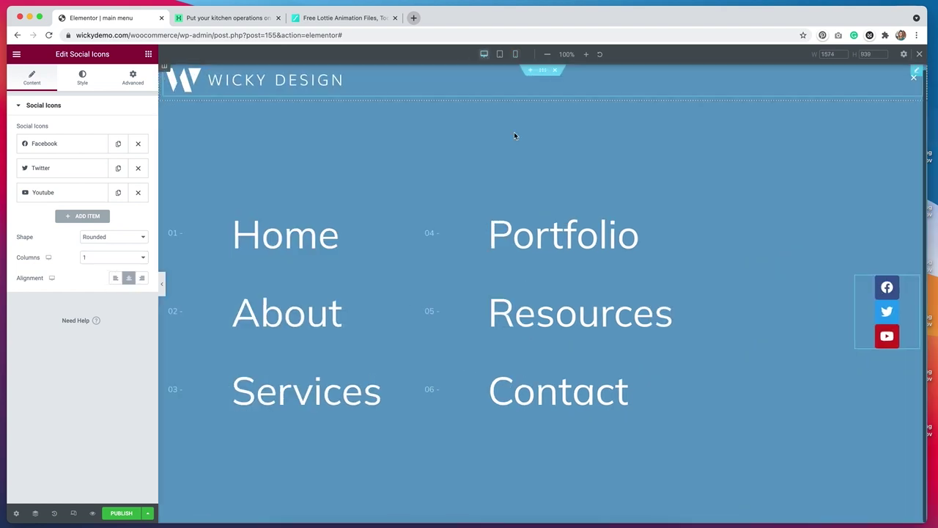
left_click(81, 78)
left_click(110, 129)
left_click(94, 141)
left_click(141, 149)
left_click_drag(126, 287, 69, 294)
left_click(66, 153)
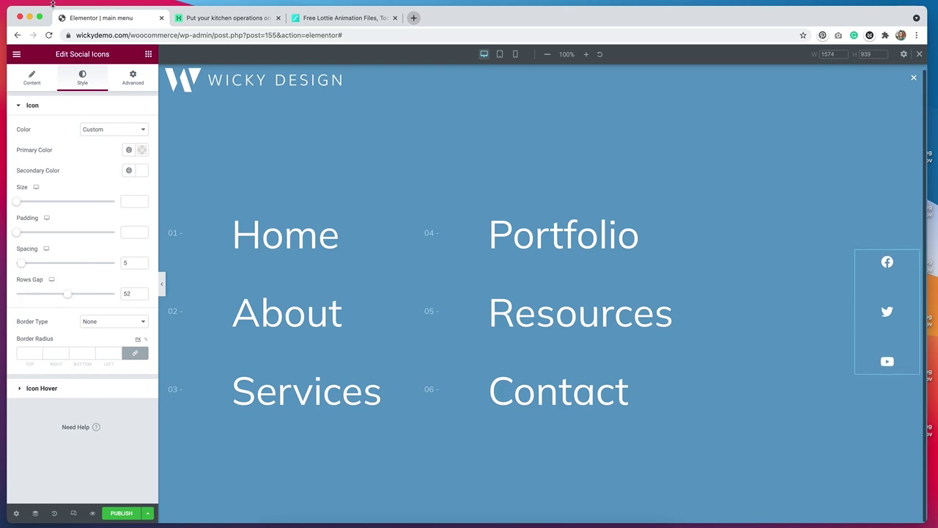
Change the Facebook item's icon to Facebook F and set the social icons' rows gap to 100.
left_click(31, 78)
left_click(65, 144)
left_click(70, 217)
type("facebook")
left_click(210, 166)
left_click(433, 197)
left_click(726, 466)
left_click(82, 78)
left_click_drag(76, 294, 120, 293)
In the tablet layout, set the widths of the two menu link columns to 50%.
left_click(499, 54)
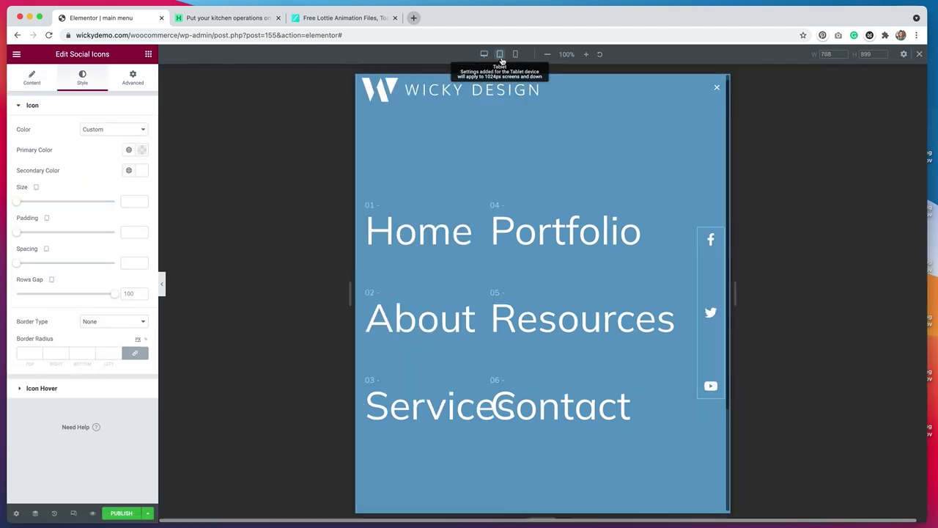
left_click(361, 183)
left_click(132, 129)
type("100")
double_click(129, 129)
type("50")
For tablet, arrange the social icons in 3 columns with wider spacing and centre alignment.
left_click(374, 411)
left_click(31, 77)
left_click(113, 258)
left_click(102, 295)
left_click(83, 78)
left_click_drag(17, 262, 87, 262)
left_click(31, 77)
left_click(125, 273)
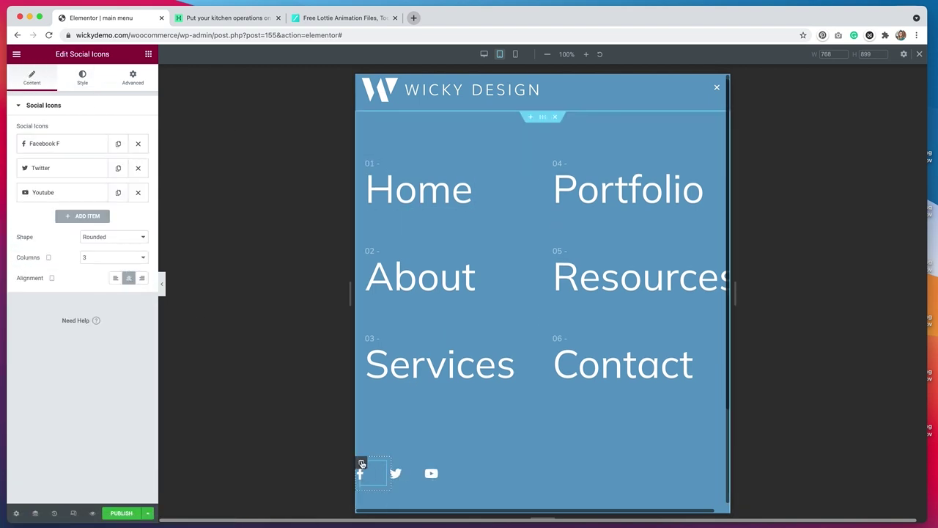
Reduce the Home heading's font size for tablet and copy the heading's style.
left_click(141, 149)
left_click_drag(58, 226, 48, 227)
right_click(461, 190)
left_click(482, 229)
Paste the Home heading's style onto the Portfolio, Resources, Contact, Services and About headings.
right_click(610, 186)
left_click(636, 252)
right_click(642, 261)
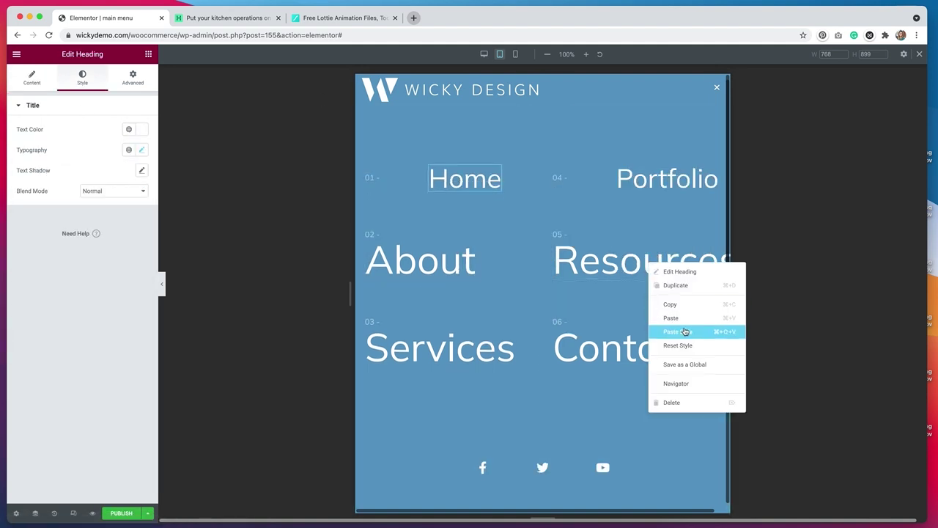
left_click(663, 328)
right_click(640, 339)
left_click(657, 405)
right_click(410, 350)
right_click(442, 310)
left_click(469, 376)
Give the "01 -" heading 40 px right padding and 0 on the other sides for tablet, and copy its style.
left_click(370, 183)
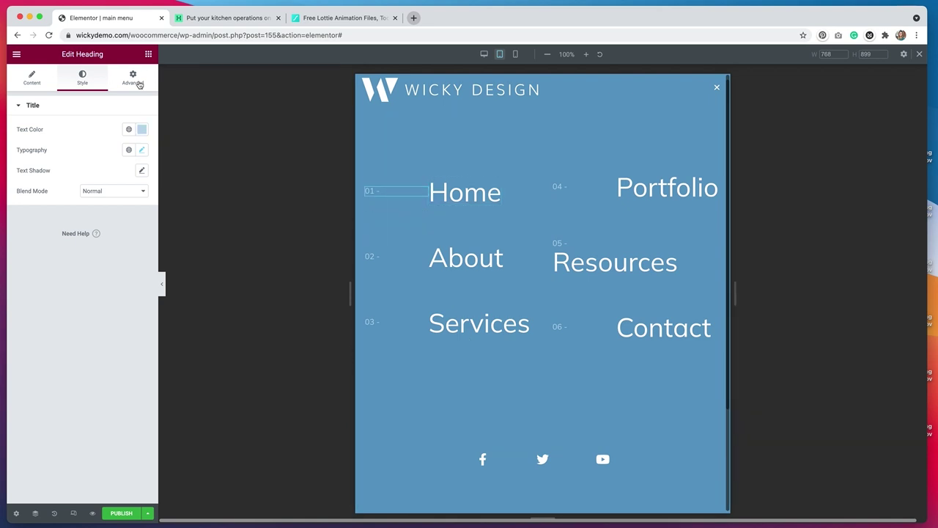
left_click(133, 78)
left_click(52, 179)
type("040")
right_click(375, 189)
left_click(399, 232)
Paste the "01 -" heading's style onto the number headings "02 -" through "06 -".
right_click(378, 256)
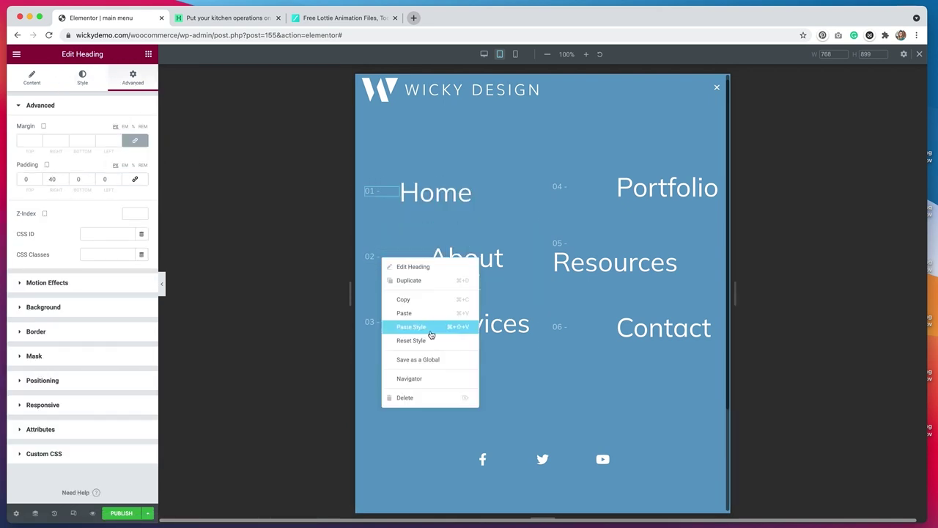
left_click(414, 325)
right_click(378, 320)
left_click(421, 387)
right_click(560, 189)
left_click(601, 256)
right_click(578, 324)
left_click(599, 398)
Set the menu section's tablet minimum height to about 829 px and switch to the mobile layout.
left_click(542, 116)
left_click_drag(23, 202, 74, 201)
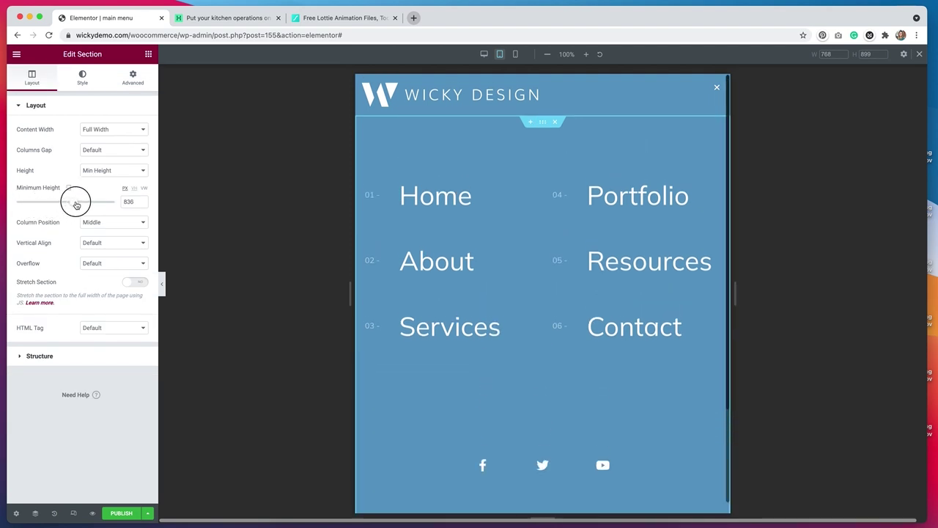
left_click(516, 54)
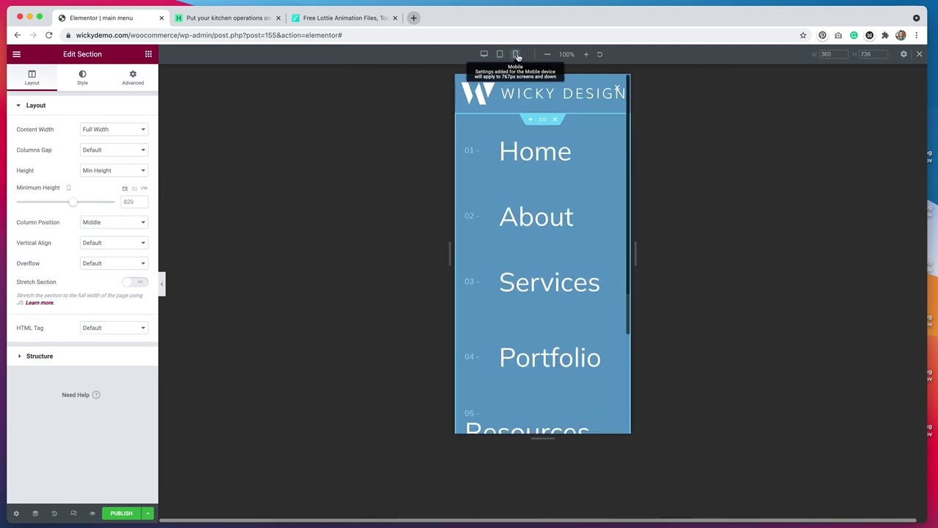
Set the Home heading's mobile font size to 44 px and paste its style onto the About, Services, Portfolio and Resources headings.
left_click(535, 151)
left_click_drag(93, 230, 40, 230)
right_click(602, 153)
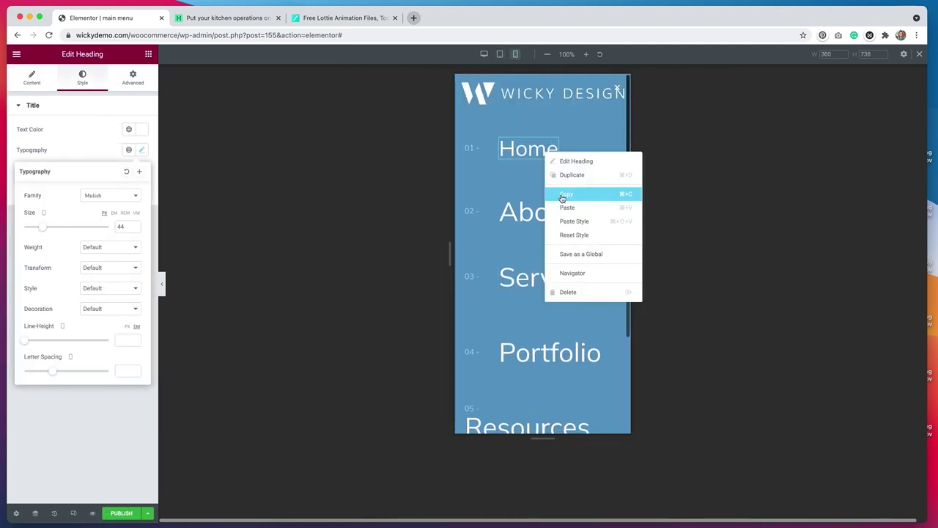
left_click(622, 193)
right_click(569, 356)
left_click(593, 422)
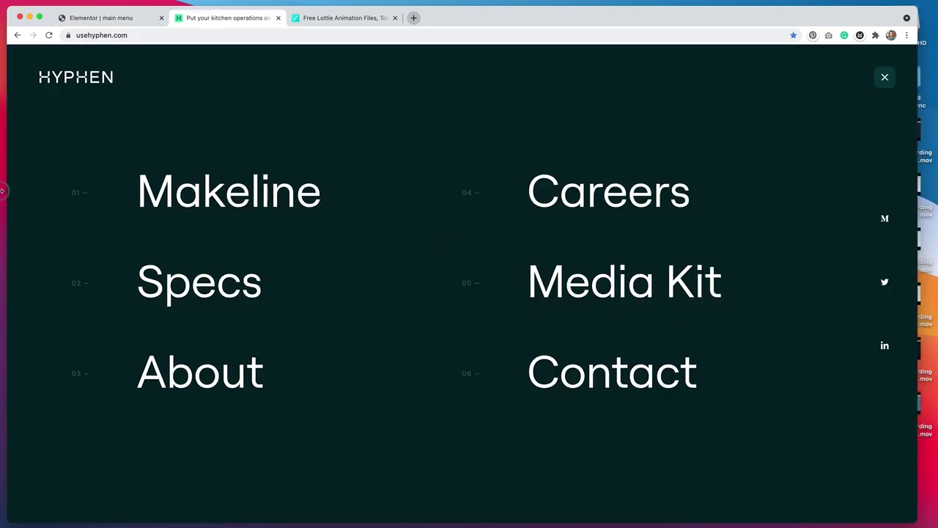
Reduce the menu section's mobile minimum height and remove the mobile padding from the Home, About and Services rows.
left_click_drag(927, 273, 856, 272)
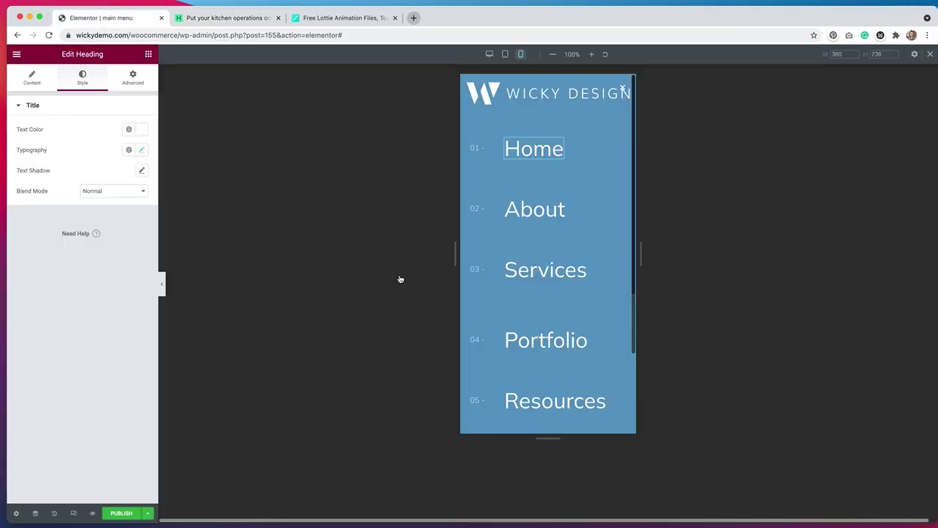
scroll(545, 266, "down", 1)
scroll(546, 143, "up", 1)
left_click(542, 123)
left_click_drag(73, 201, 30, 203)
left_click(133, 77)
left_click(555, 192)
left_click(548, 213)
Set the mobile padding of the Portfolio, Resources and Contact rows to 0 on all sides.
left_click(546, 252)
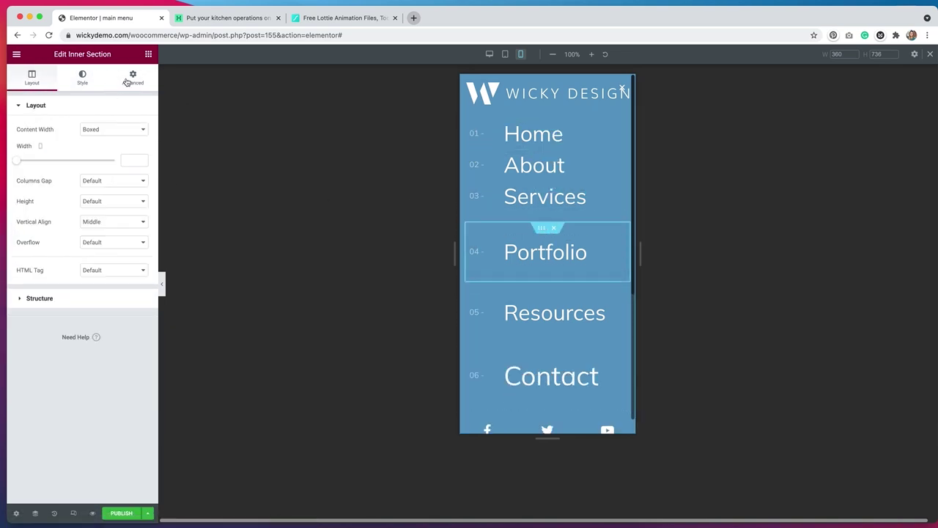
left_click(133, 77)
left_click(555, 283)
left_click(25, 178)
type("30")
left_click(79, 179)
type("30")
left_click(551, 346)
left_click(132, 76)
left_click(26, 179)
type("30")
left_click(78, 179)
type("30")
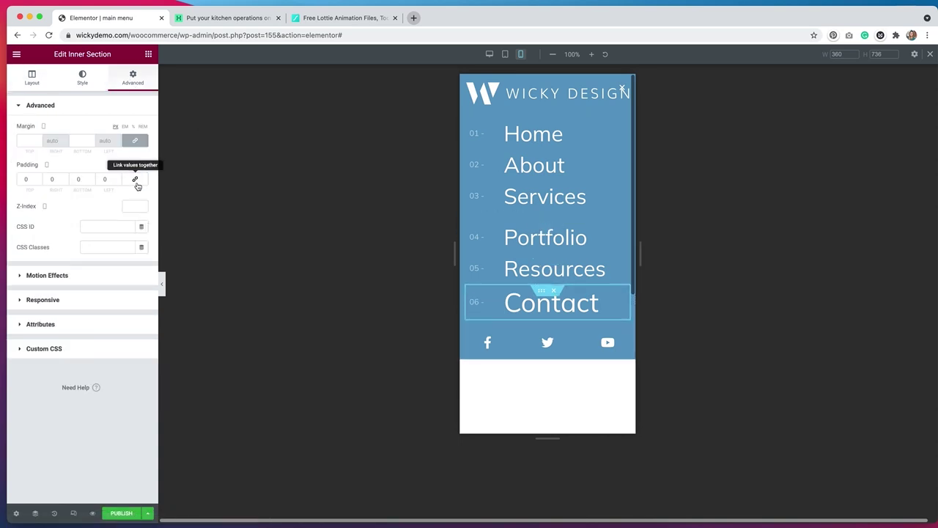
Increase the menu section's mobile minimum height and paste the copied heading style onto the Contact heading.
left_click(547, 118)
left_click_drag(29, 203, 60, 202)
right_click(540, 308)
right_click(534, 346)
left_click(554, 249)
Give the column holding Portfolio, Resources and Contact a mobile top margin of -110 px and 0 on the other sides.
left_click(465, 266)
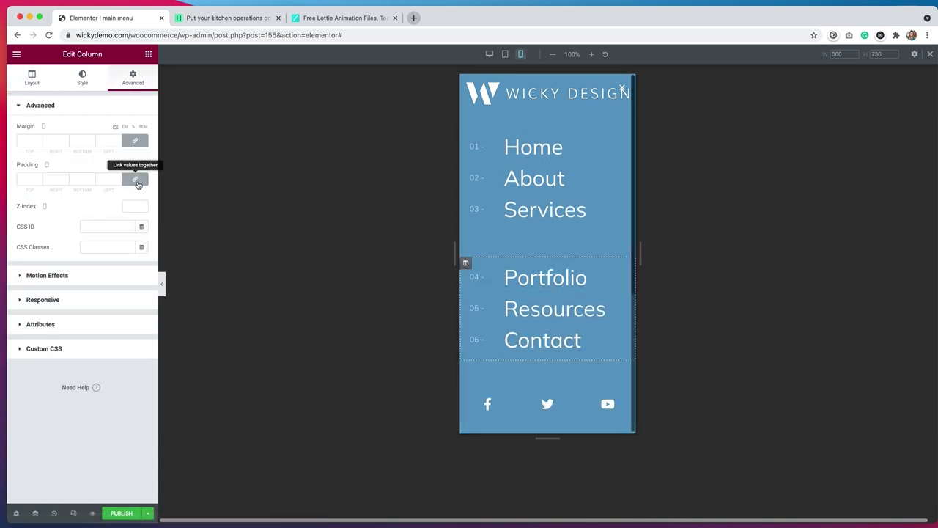
left_click(37, 140)
type("-10")
left_click(39, 143)
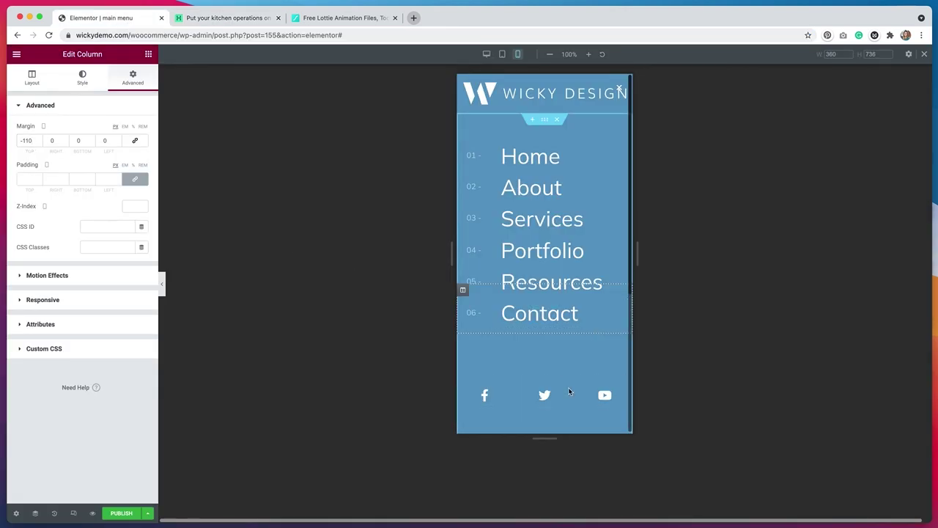
Set the spacing between the social icons to about 29 for mobile.
left_click(568, 387)
left_click(82, 77)
left_click_drag(89, 266, 46, 266)
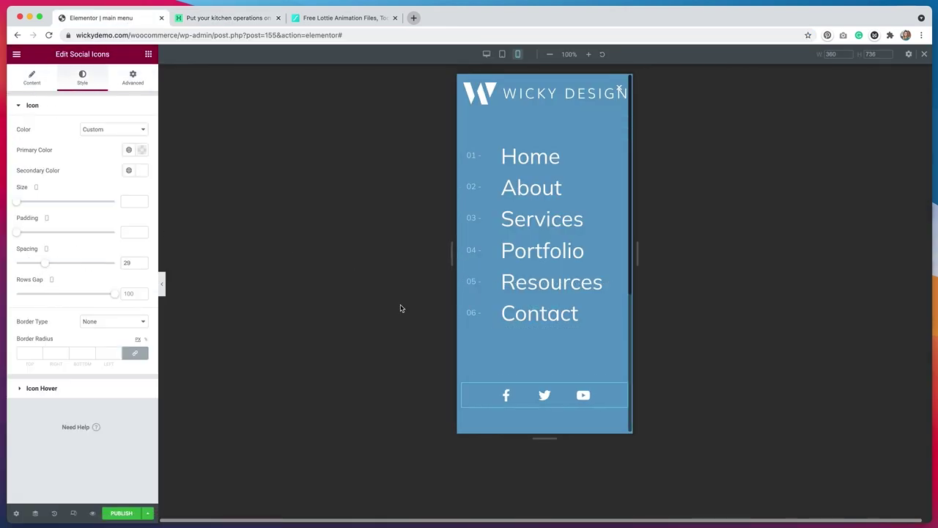
Set the mobile width of the logo's column to 75 percent.
left_click(496, 100)
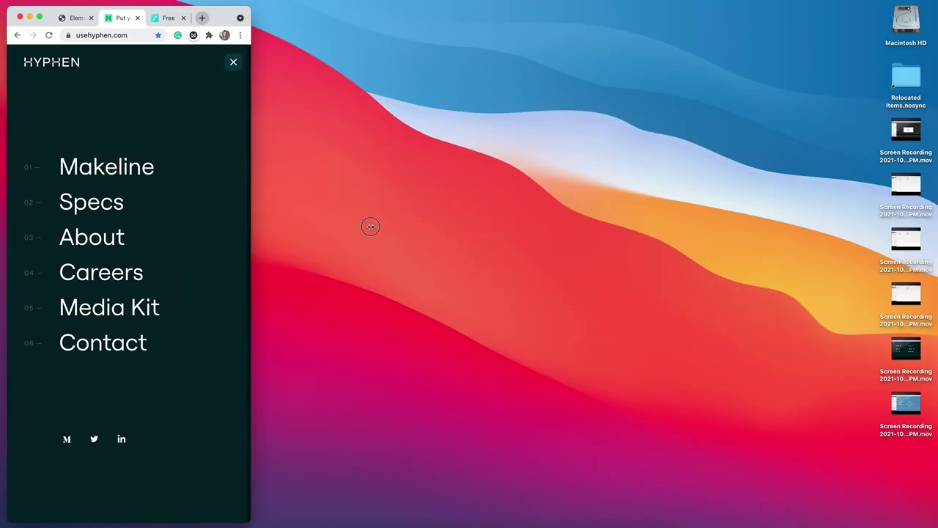
left_click(129, 128)
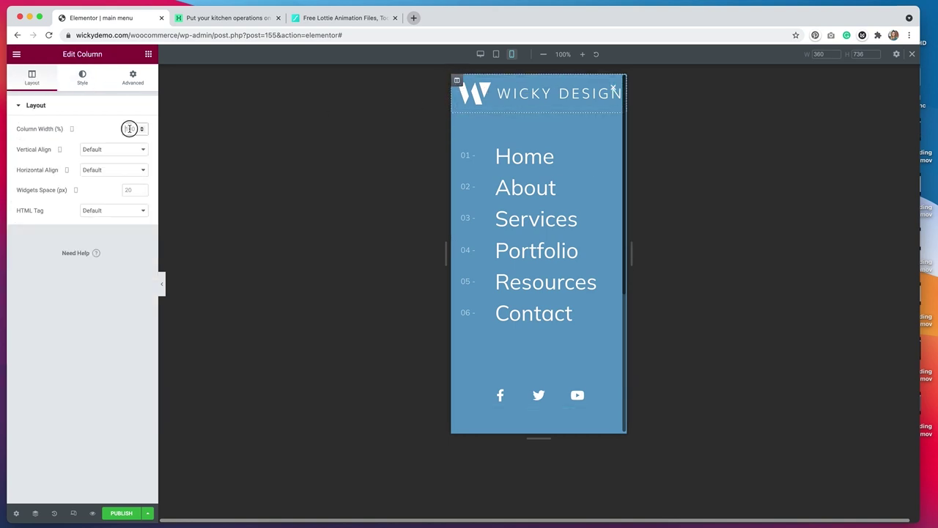
type("60")
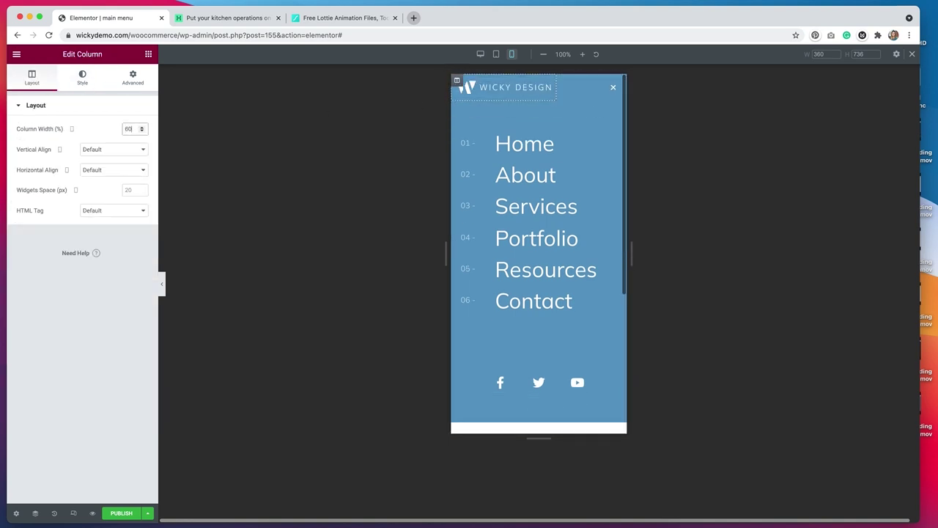
double_click(128, 129)
type("75")
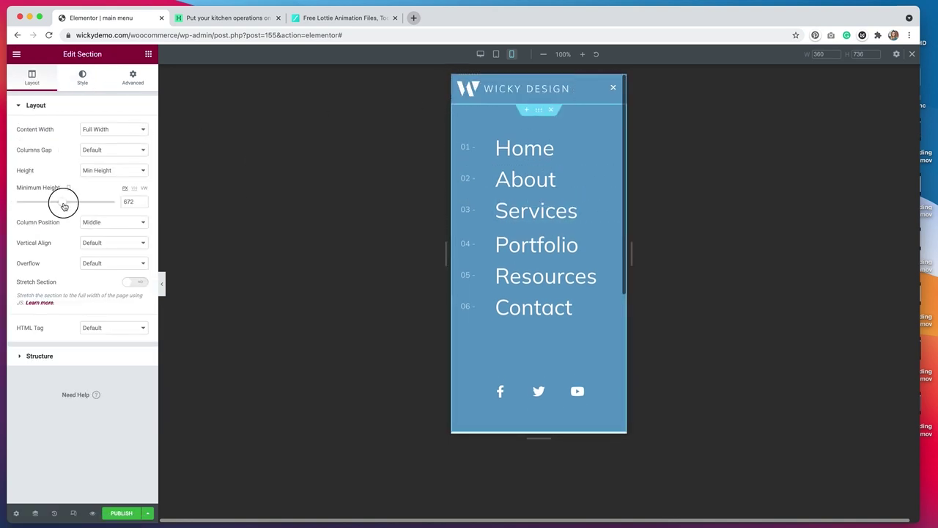
Review the menu's desktop, tablet and mobile layouts, ending on the desktop layout.
left_click(480, 53)
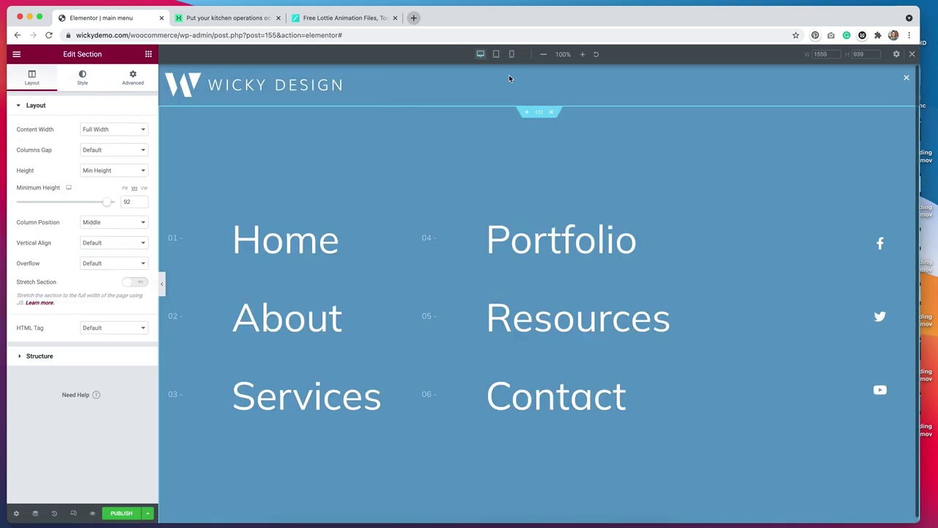
left_click(855, 109)
left_click(16, 513)
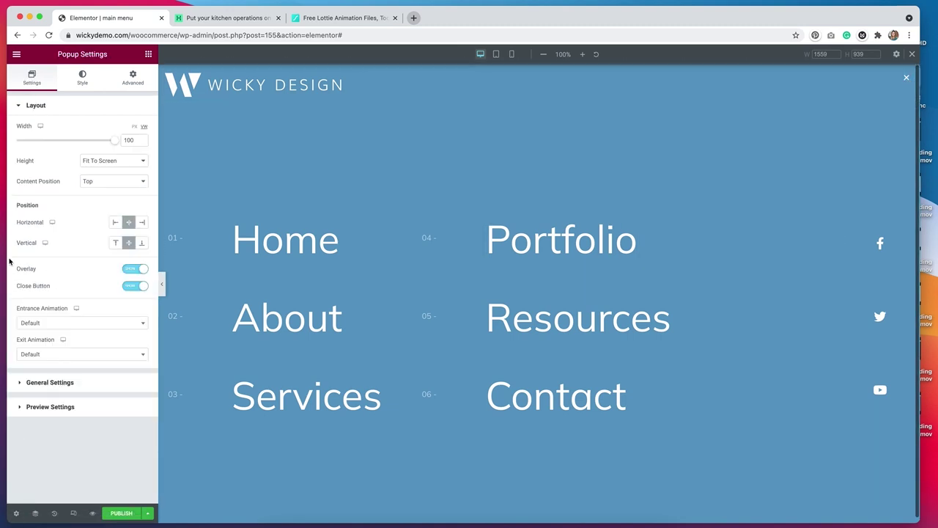
left_click(813, 460)
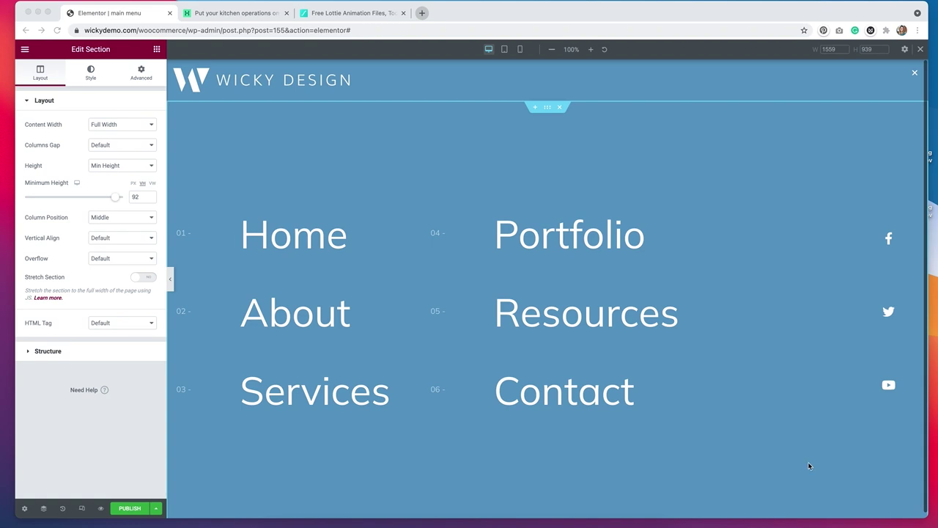
left_click(504, 50)
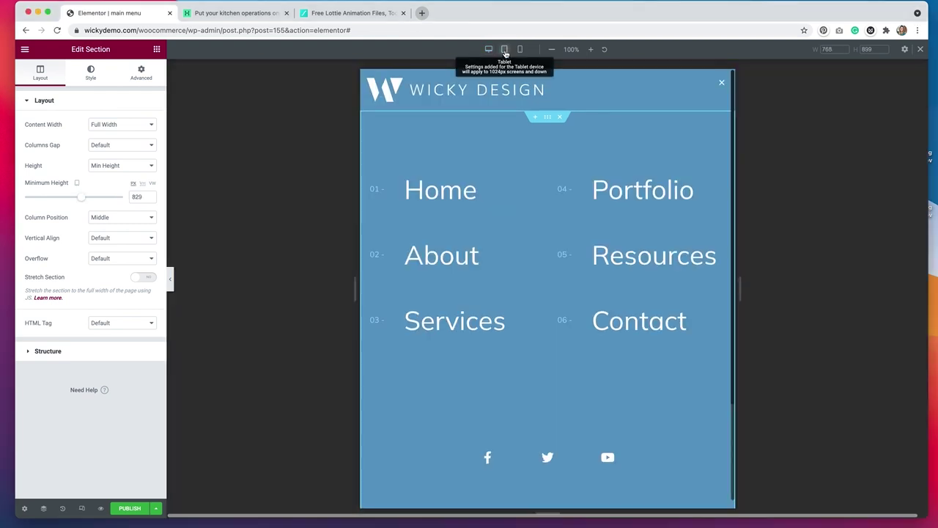
left_click(520, 50)
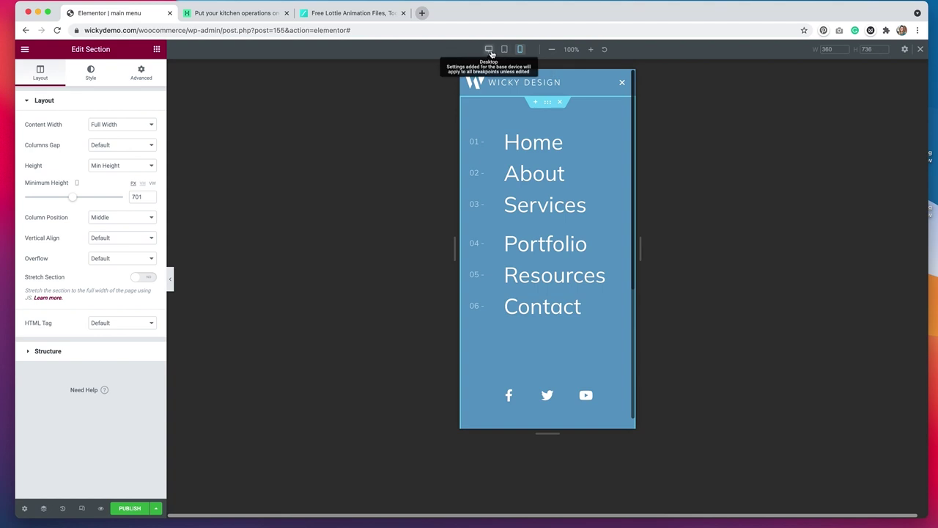
left_click(490, 52)
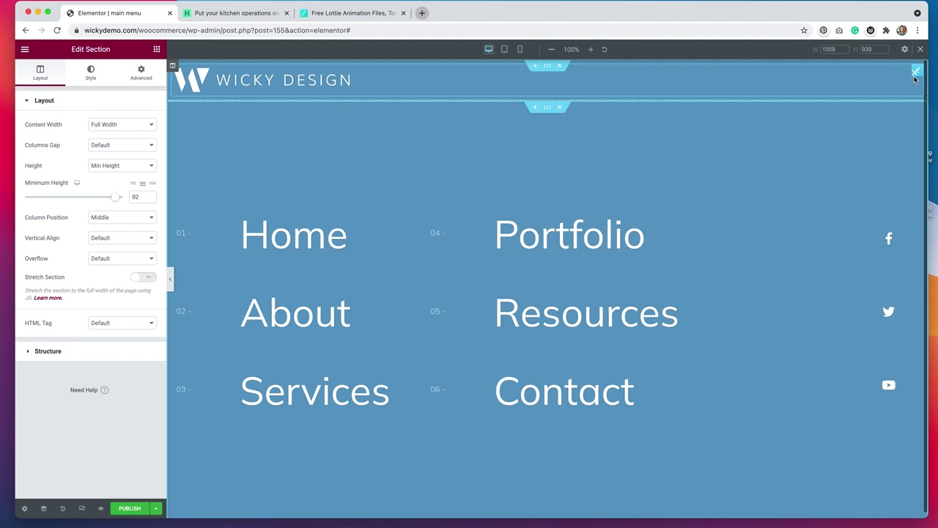
Set the popup close button's size to about 24 for desktop.
left_click(242, 79)
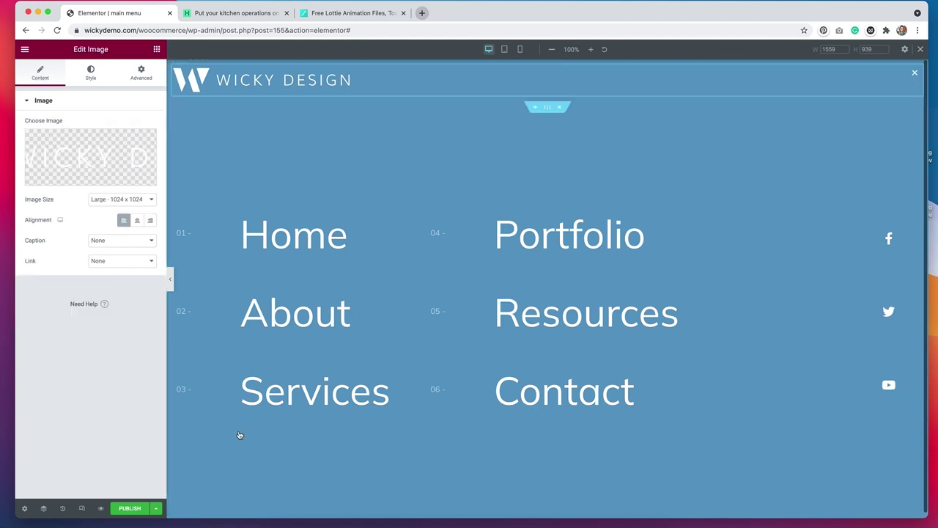
left_click(23, 509)
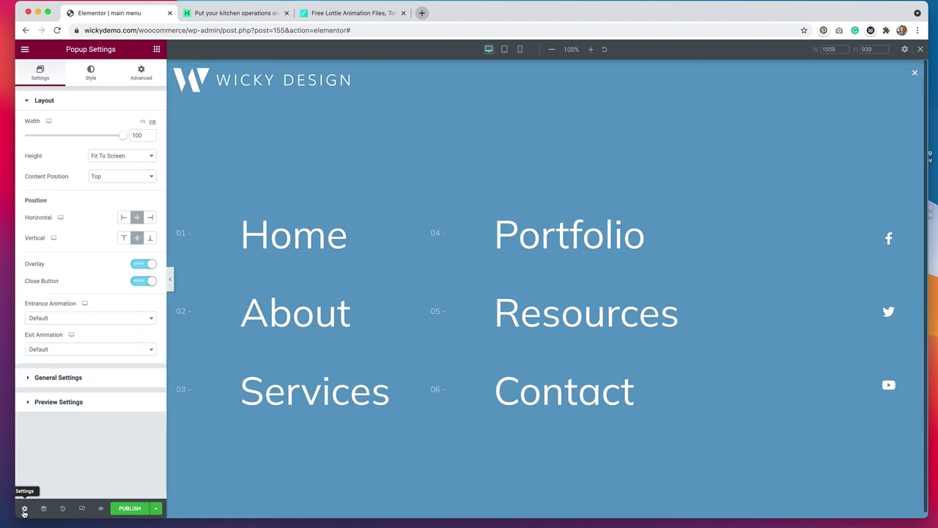
left_click(89, 79)
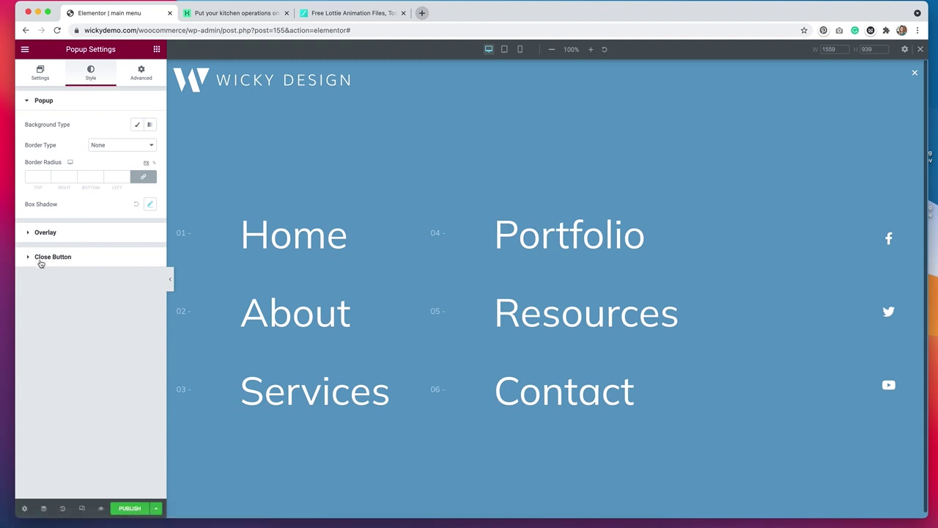
left_click(30, 262)
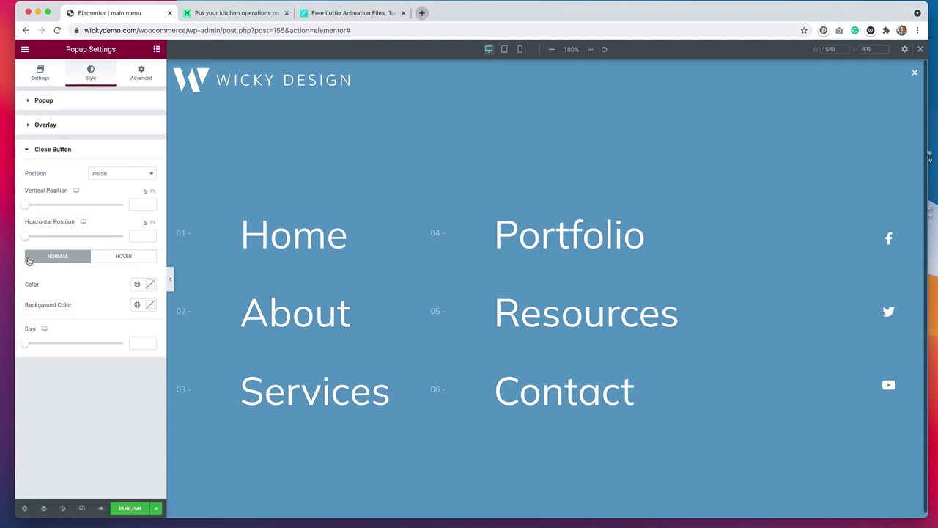
left_click(22, 347)
left_click_drag(23, 346, 47, 342)
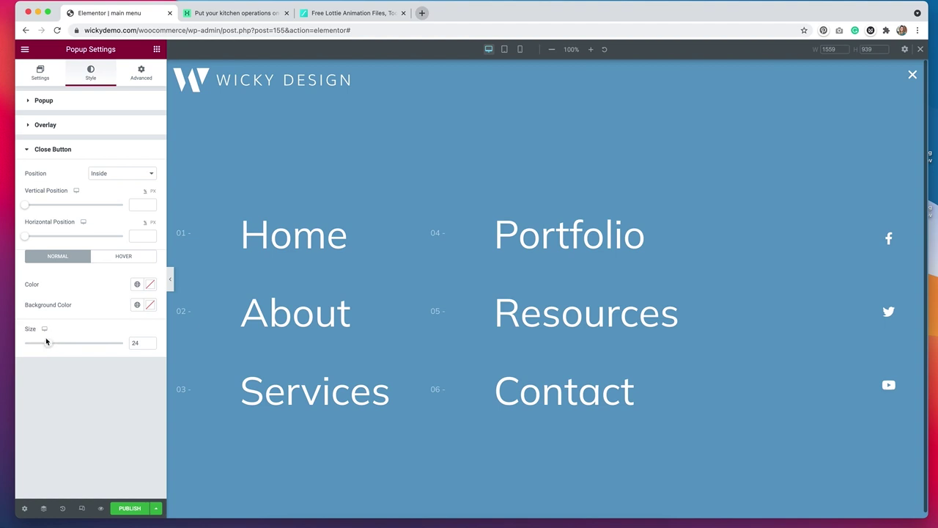
Give the close button's normal state a semi-transparent dark grey background based on #414141.
left_click(151, 307)
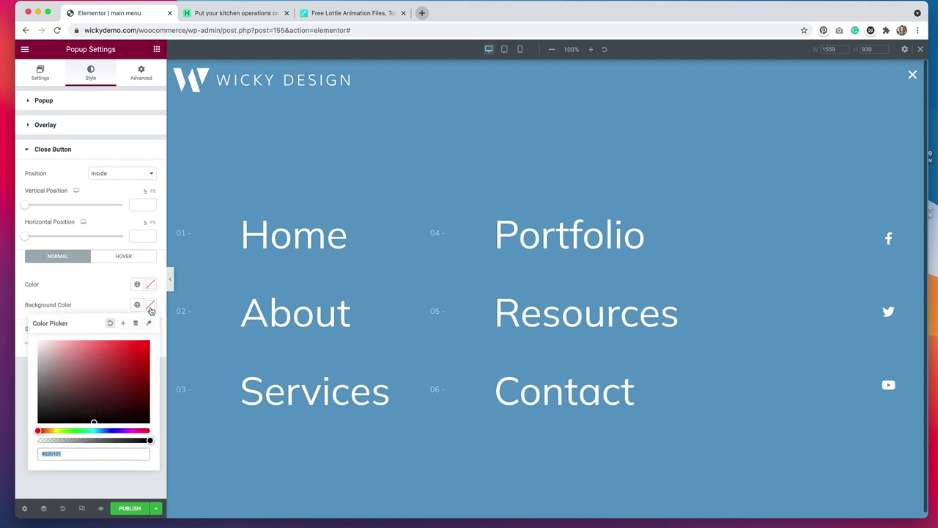
left_click_drag(62, 409, 29, 402)
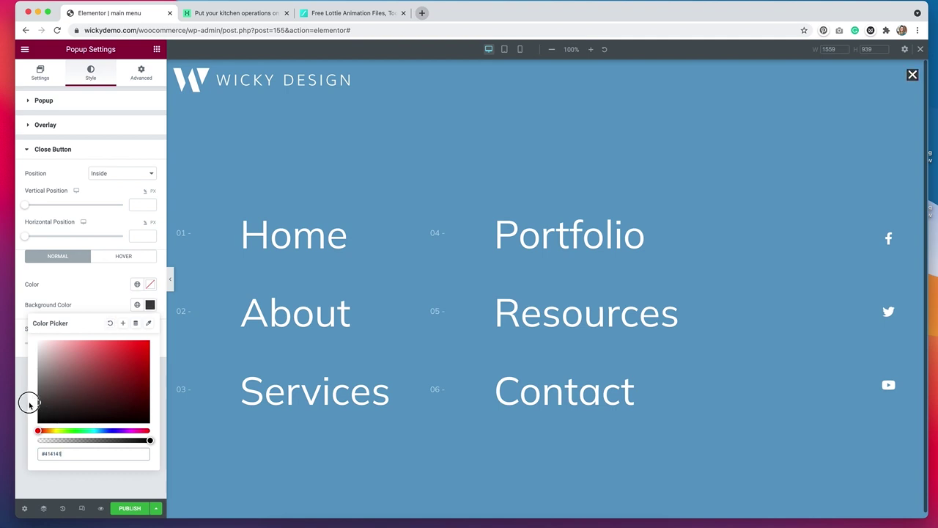
left_click_drag(150, 440, 103, 440)
left_click(97, 292)
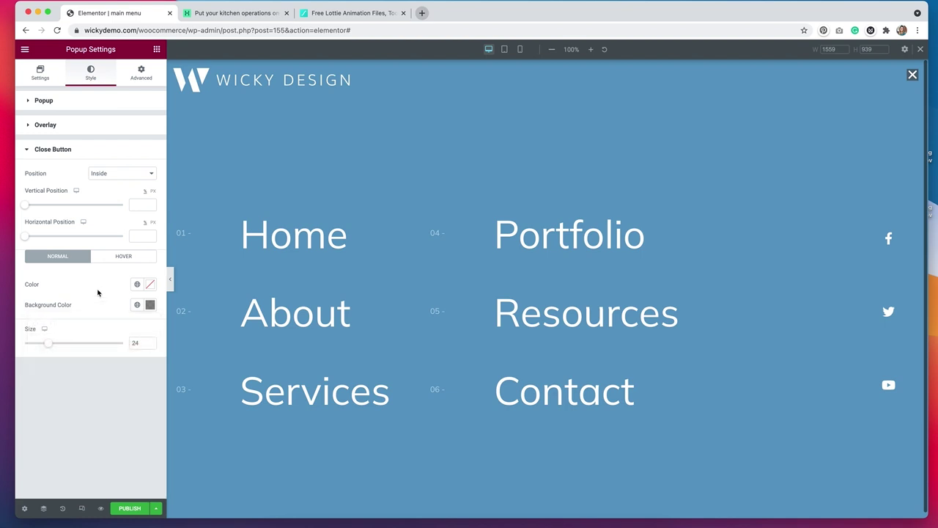
Make the close button's hover background fully transparent with the color #02010100.
left_click(110, 259)
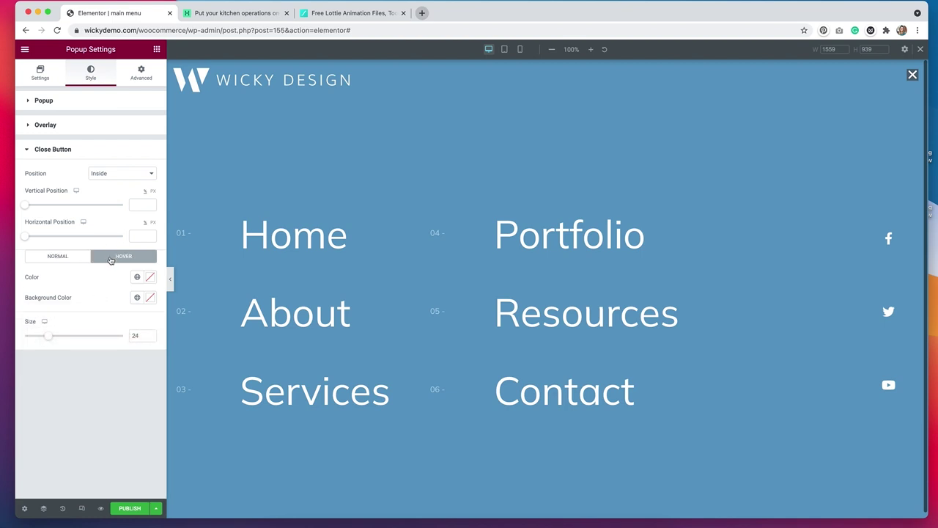
left_click(150, 299)
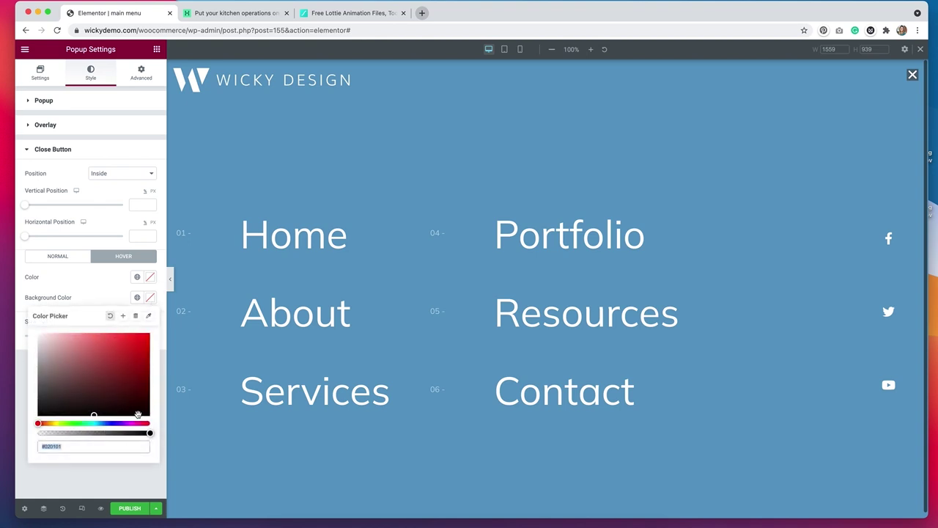
left_click_drag(151, 434, 4, 428)
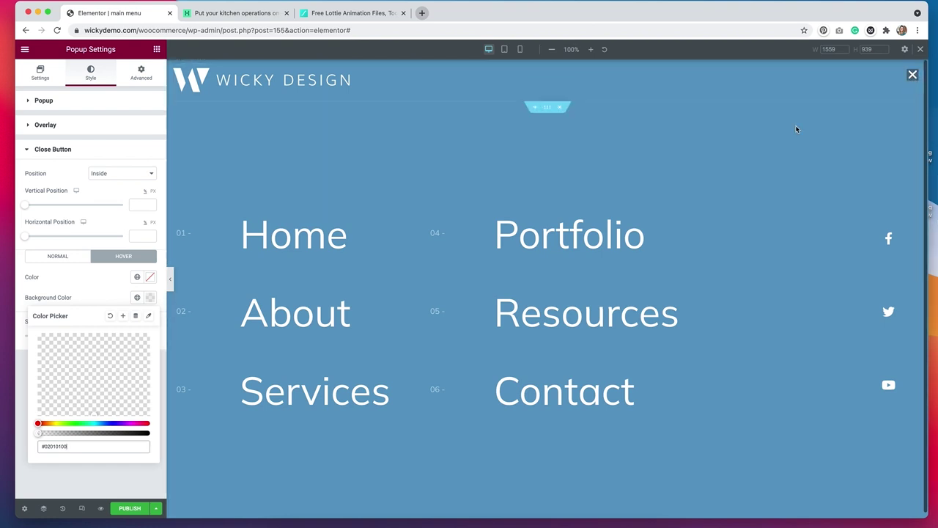
Check the close button on Hyphen's menu for comparison, and open a browser preview of the popup menu.
left_click(239, 13)
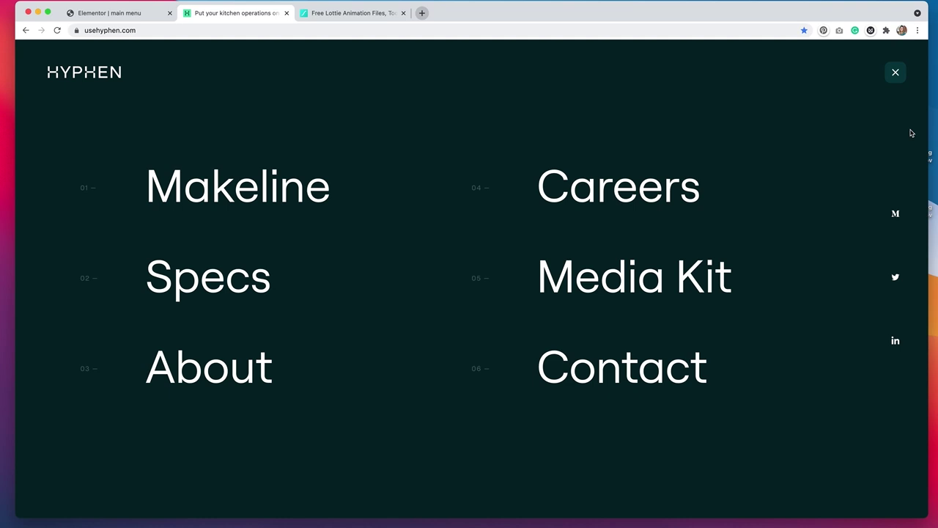
left_click(109, 13)
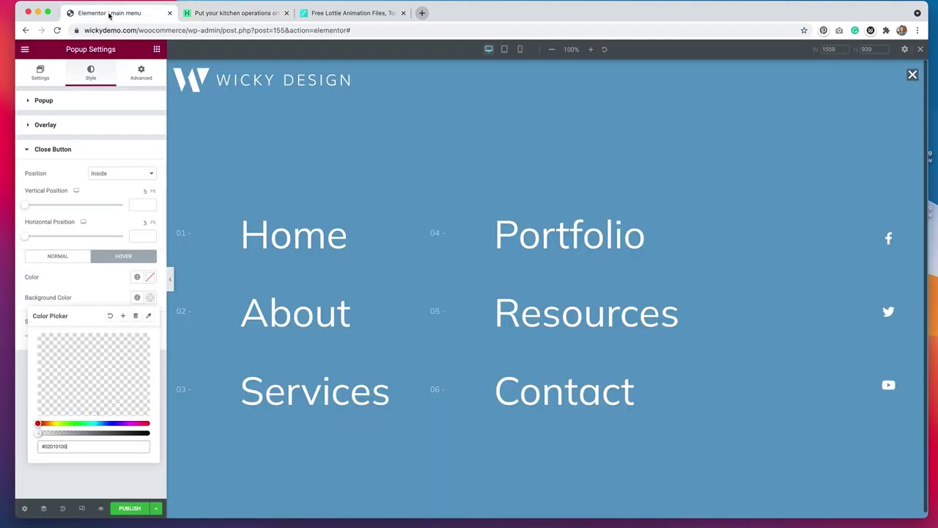
left_click(104, 296)
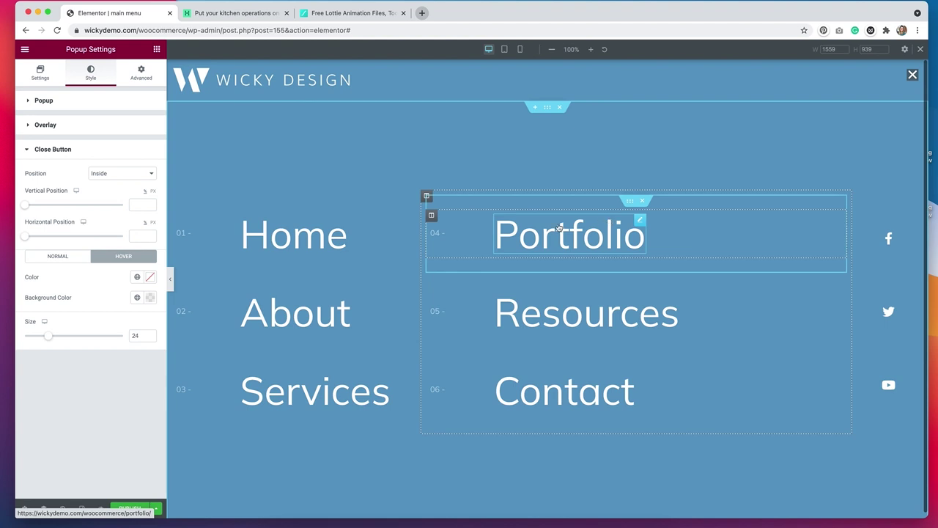
left_click(45, 257)
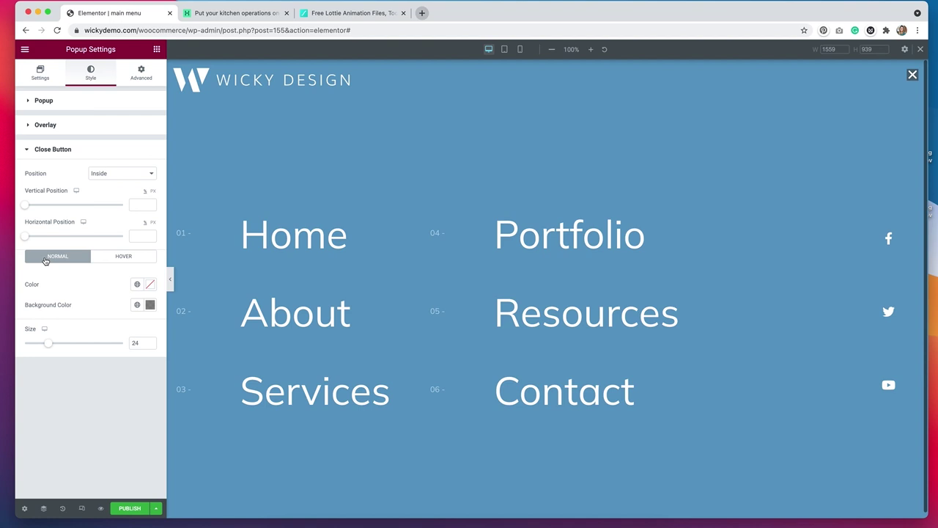
mouse_move(100, 512)
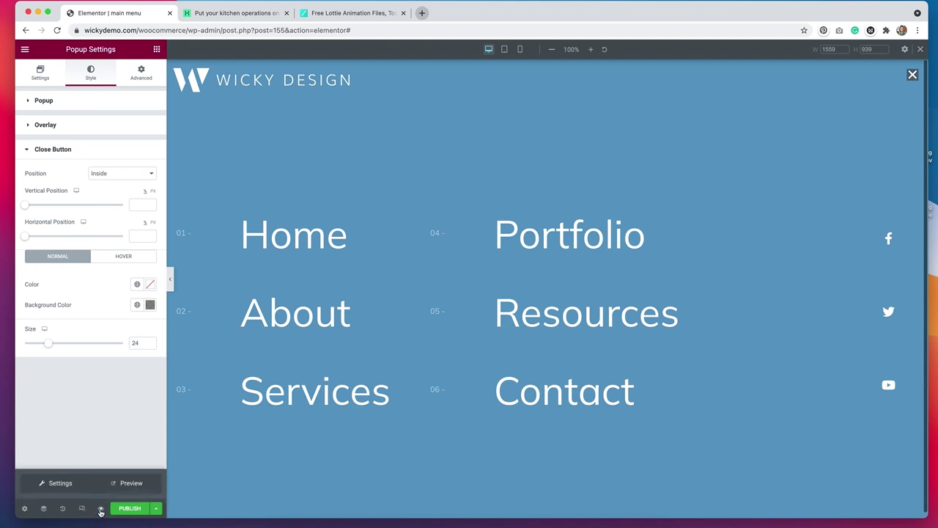
left_click(132, 483)
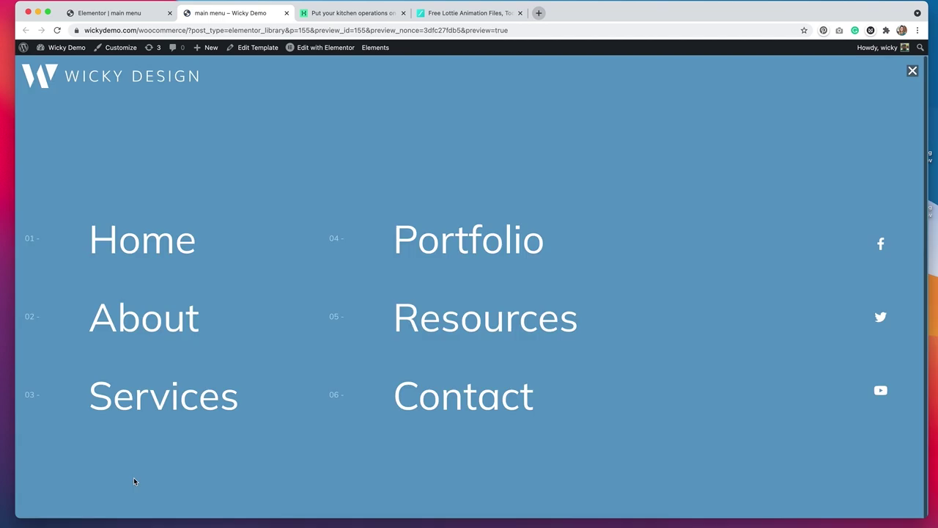
Inspect the close button in the preview page's code and select its wrapper div to find the class name.
right_click(915, 74)
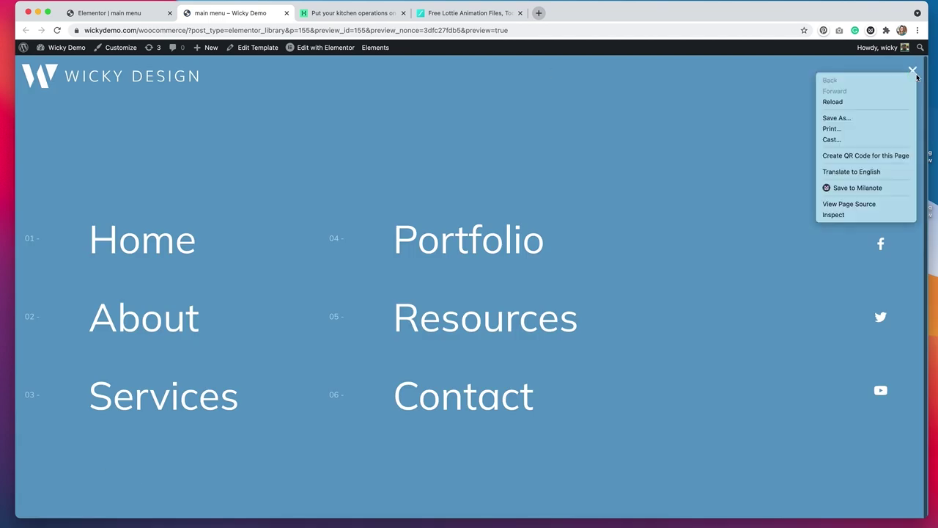
left_click(833, 215)
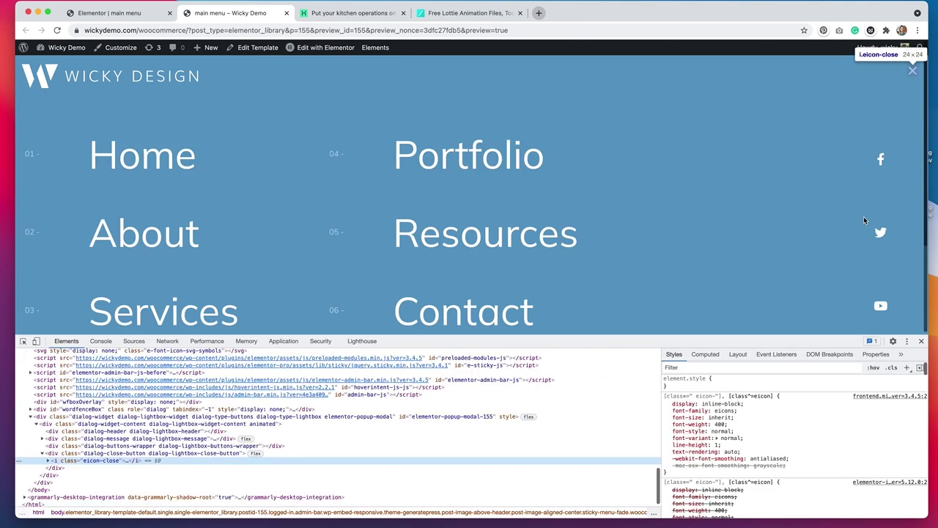
left_click(47, 462)
left_click(136, 454)
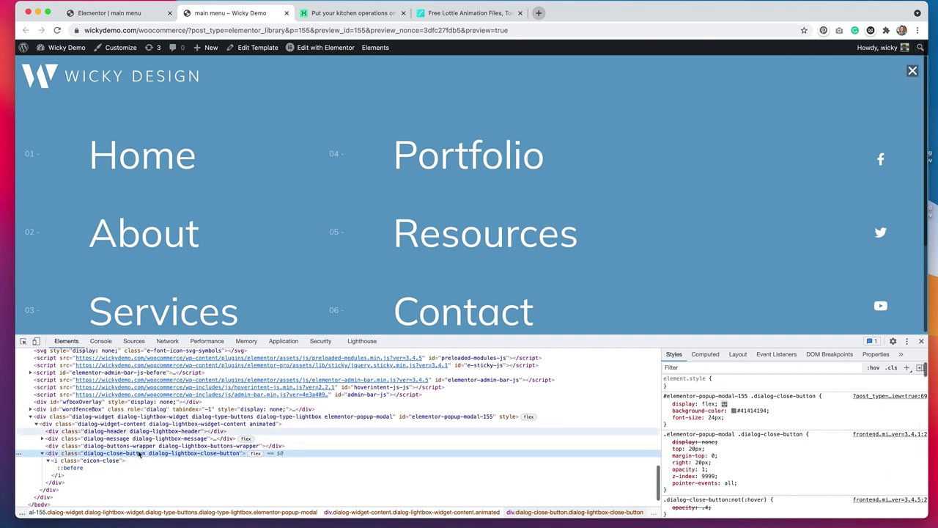
In the popup's custom CSS, start a .dialog-close-button rule with padding: 10px.
key("super+1")
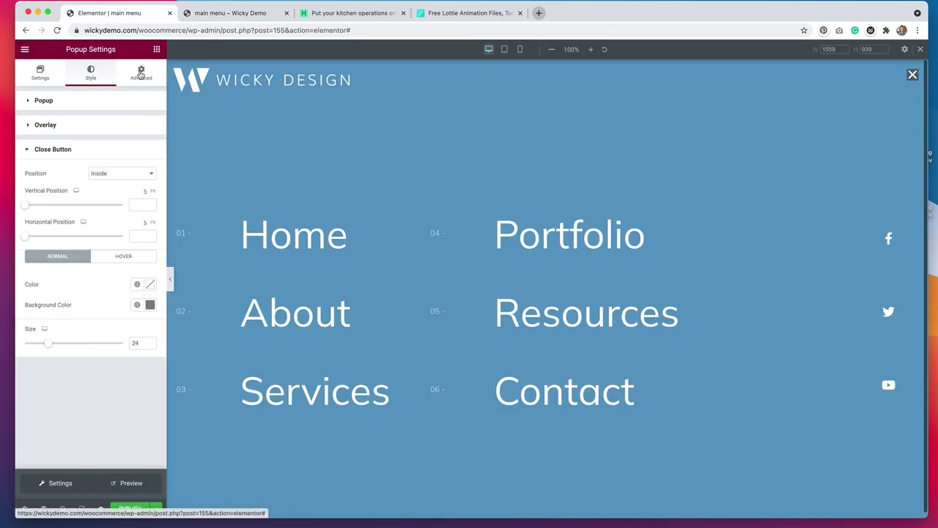
left_click(141, 74)
left_click(65, 405)
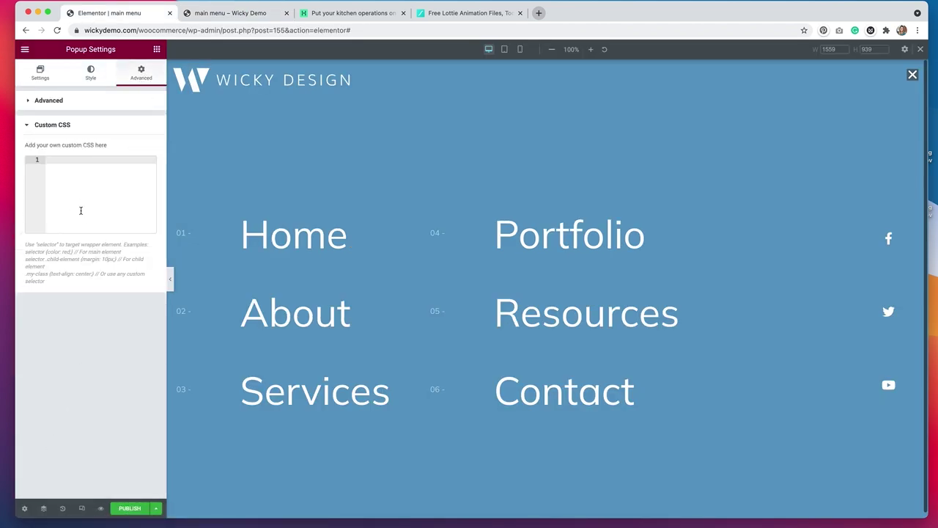
type("dialog-close-button")
left_click(46, 160)
type(".")
left_click(121, 160)
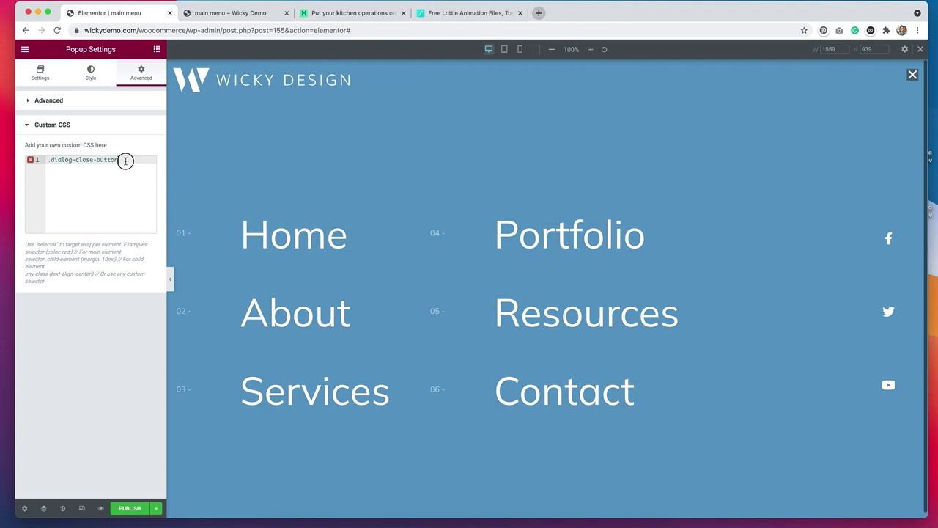
type("{p")
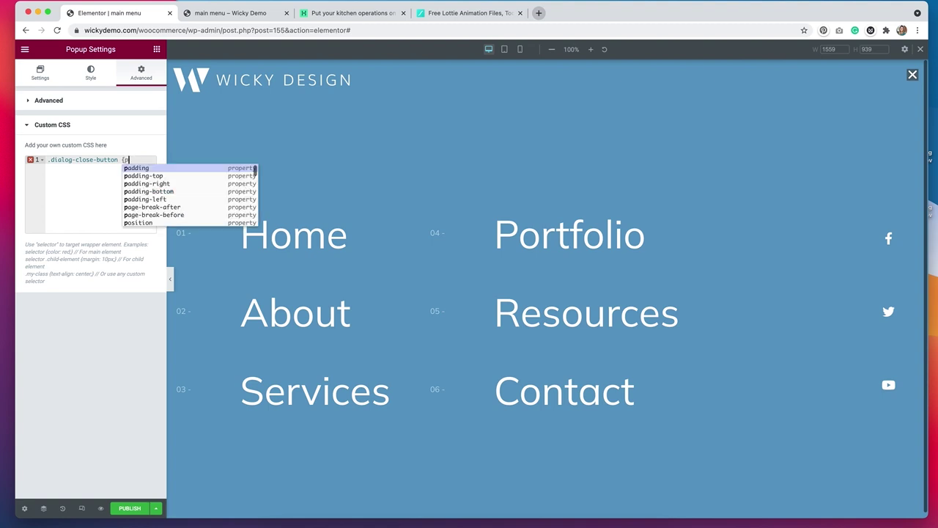
type("adding: 10px; ")
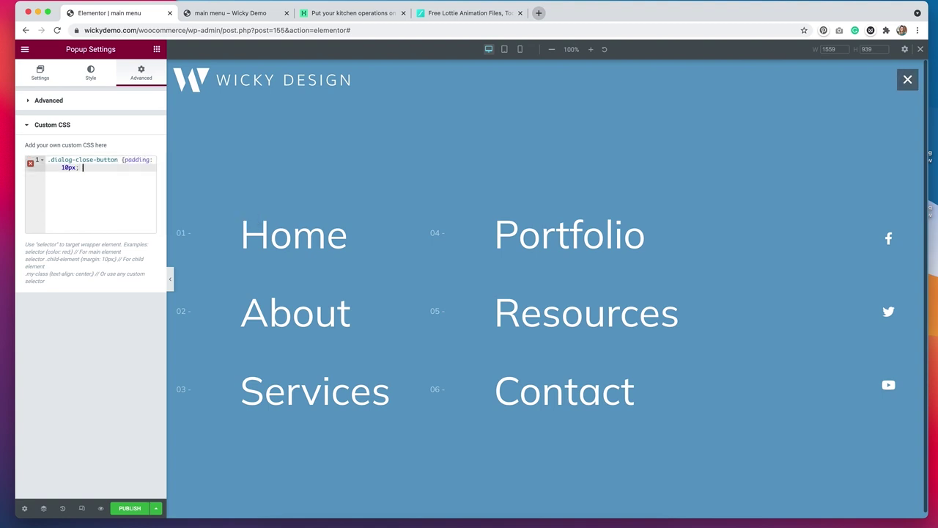
Add border-radius: 10px to the close button's CSS rule and end the rule with its closing brace.
type("border-rad")
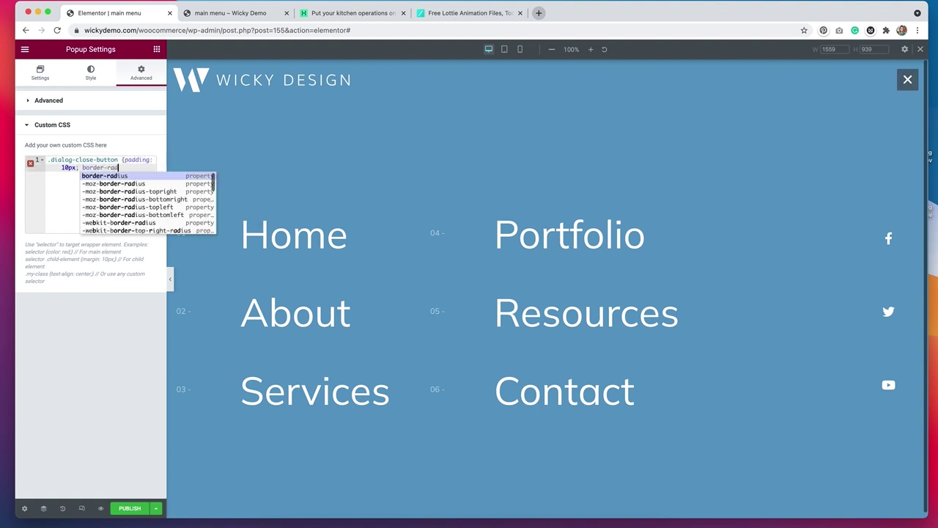
key("Return")
type("10px")
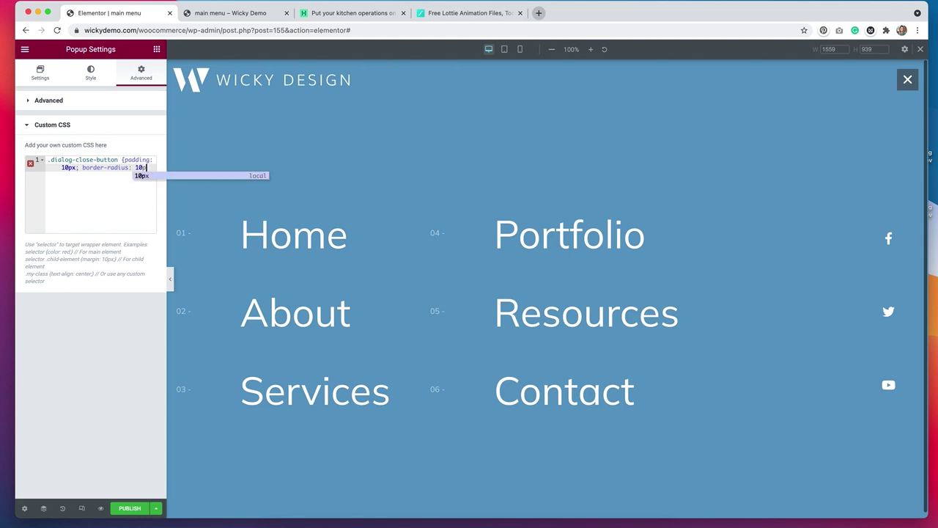
type(";")
key("Return")
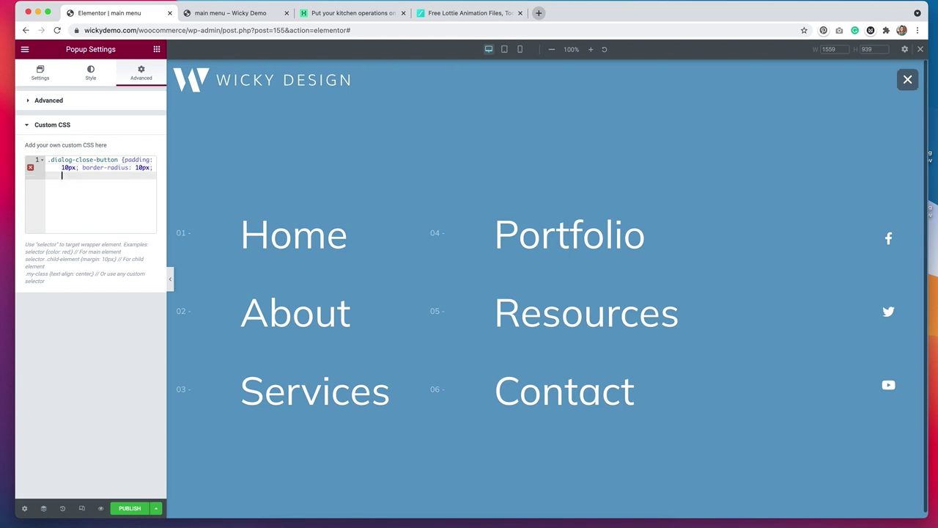
type("}")
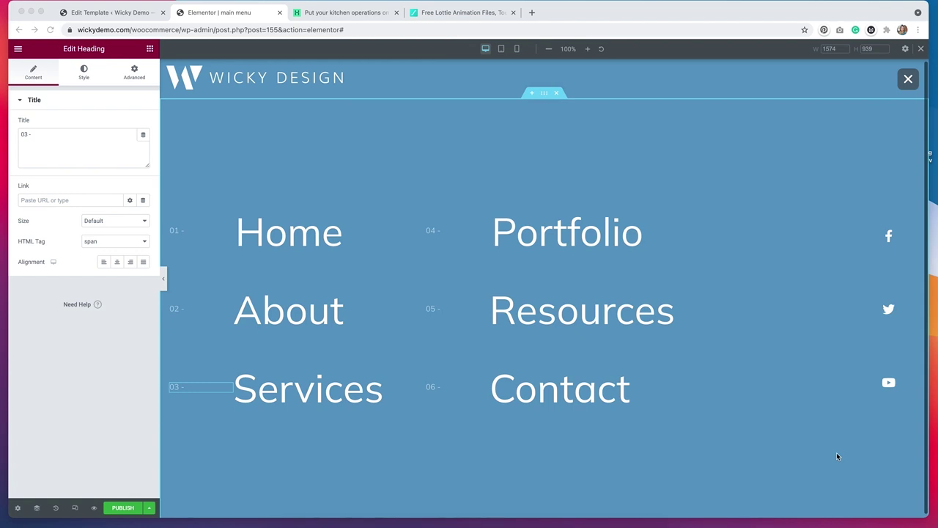
Close and reopen the menu on Hyphen's website to examine how its items animate in and out.
left_click(360, 15)
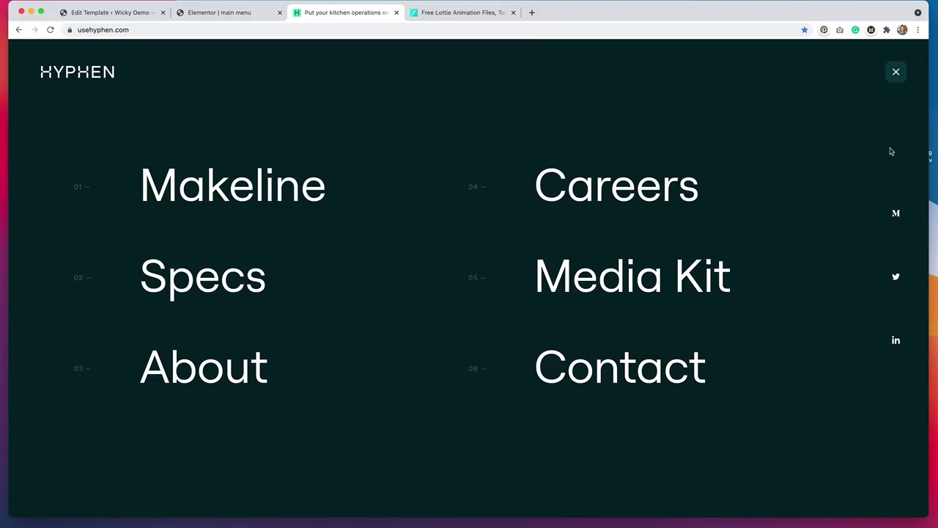
left_click(898, 80)
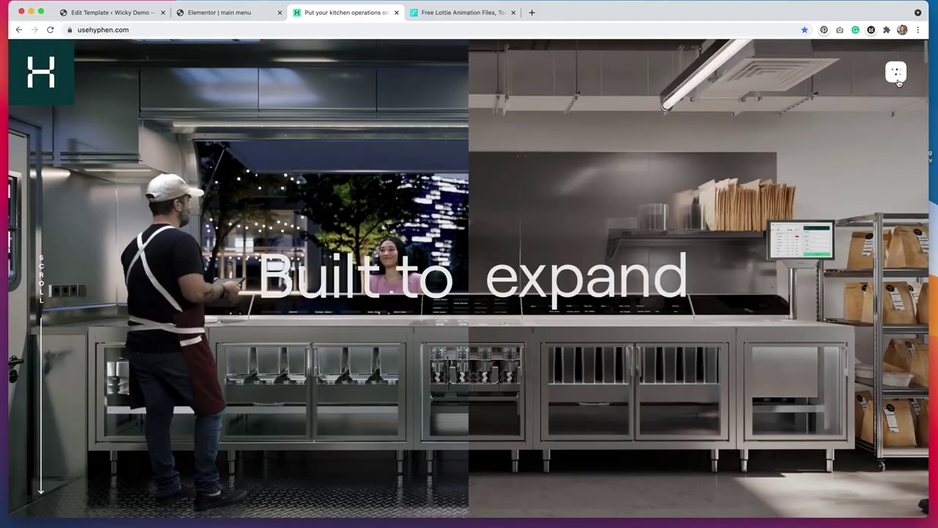
left_click(898, 81)
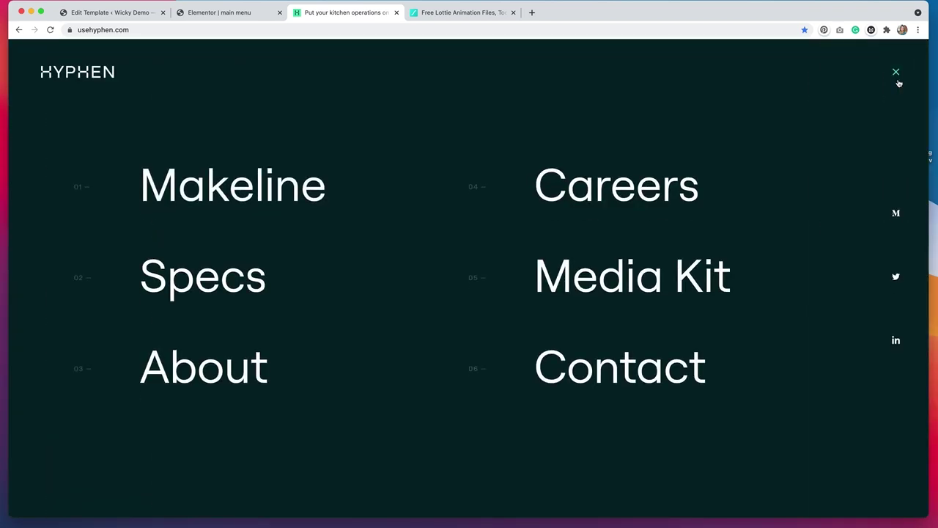
left_click(898, 82)
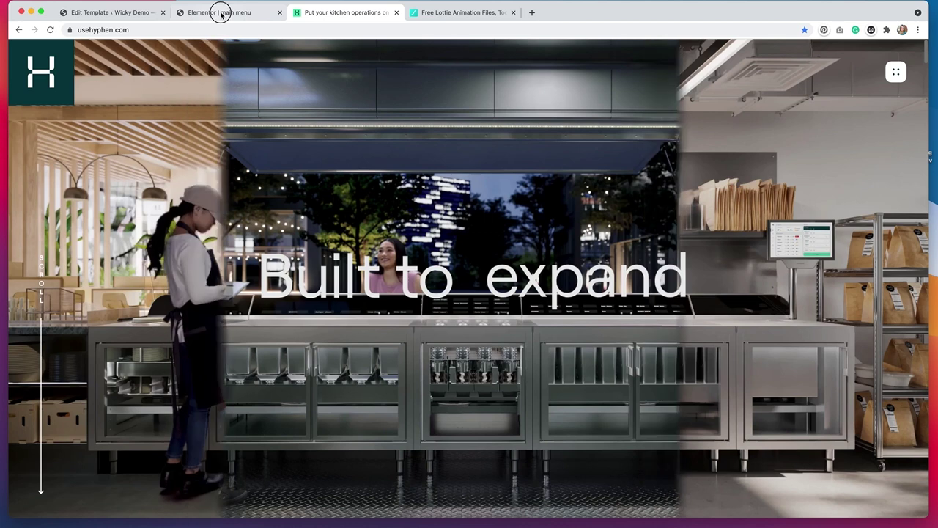
Give the Home row's inner section a Fade In Up entrance animation with Fast duration in Elementor.
left_click(218, 13)
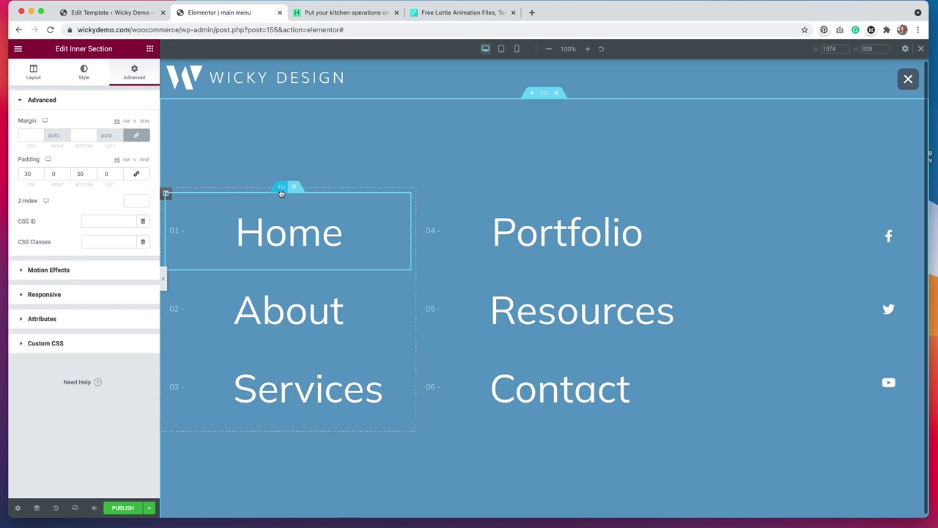
left_click(67, 271)
left_click(77, 212)
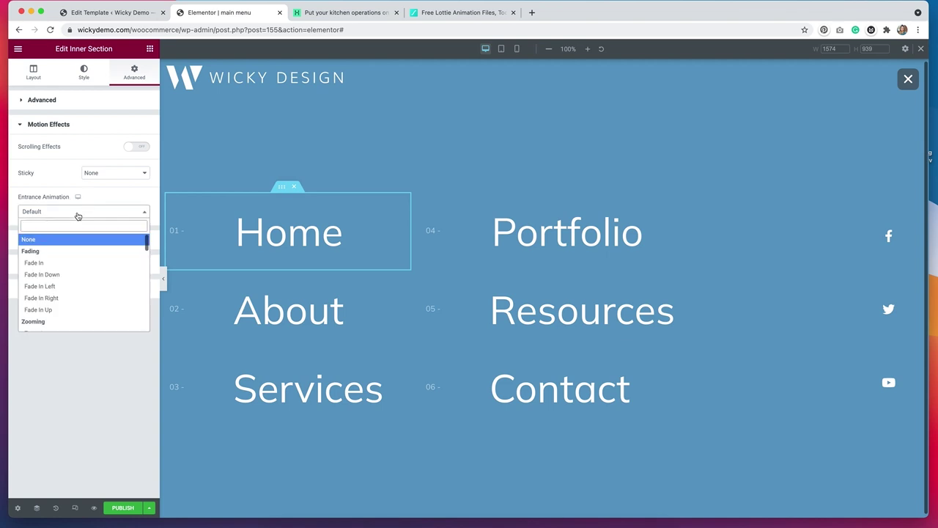
left_click(73, 309)
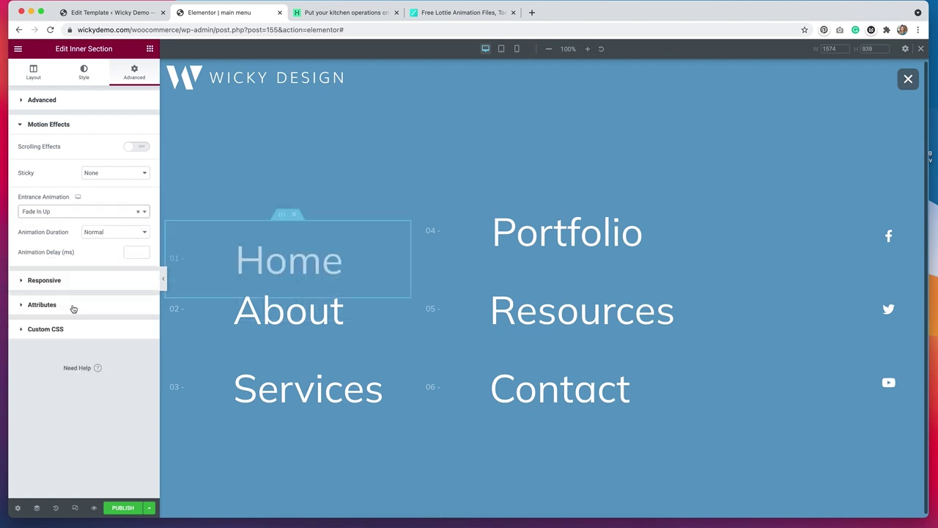
left_click(108, 233)
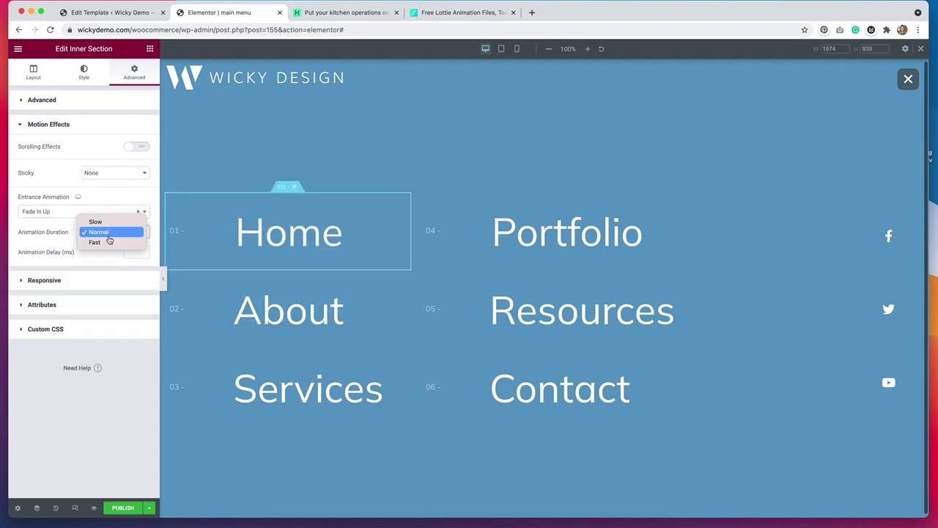
left_click(105, 247)
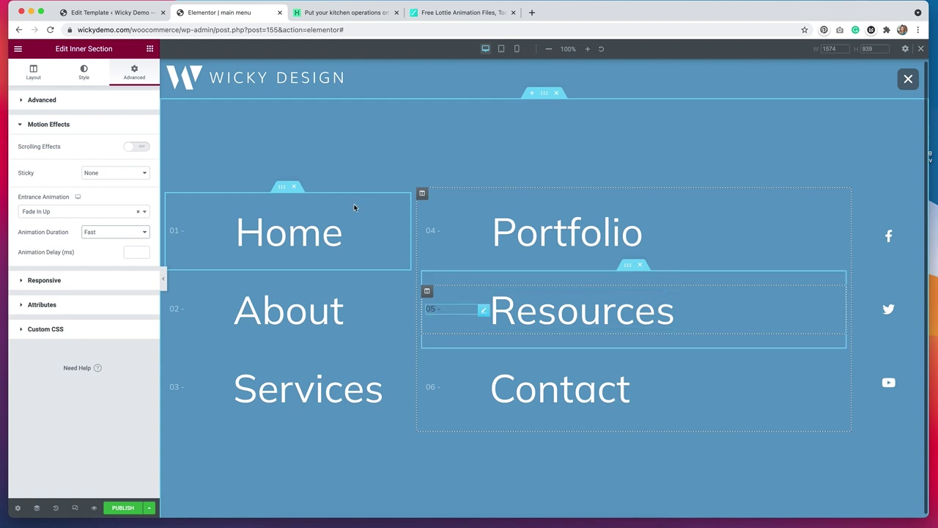
Give the Wicky Design logo image a Fade In Up entrance animation with Fast duration.
left_click(310, 80)
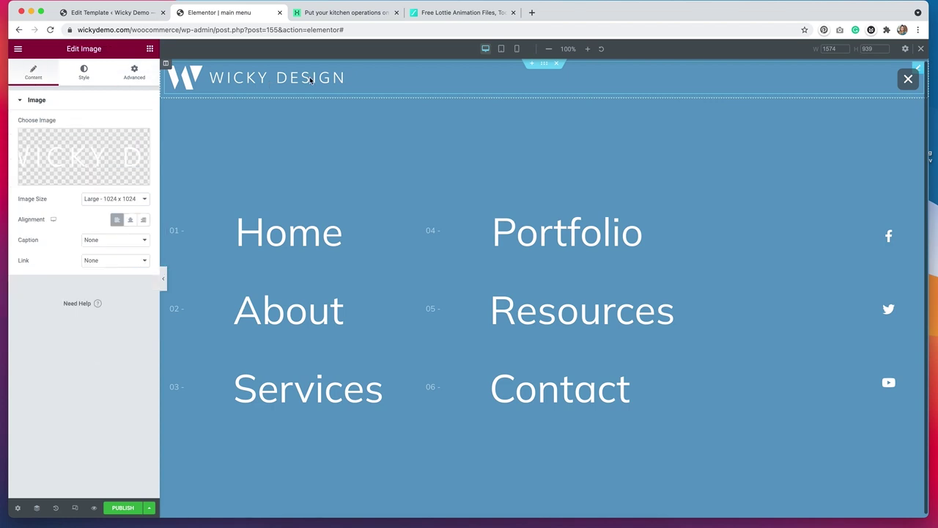
left_click(134, 71)
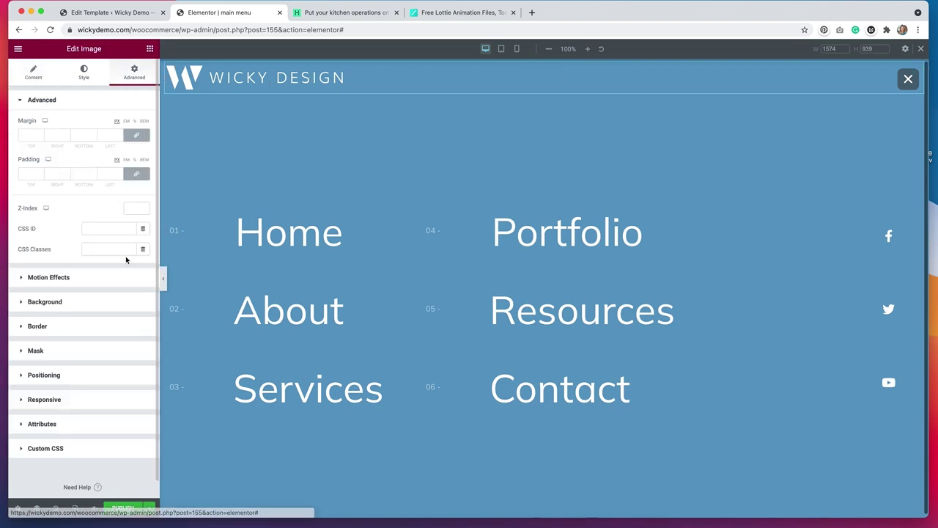
left_click(67, 278)
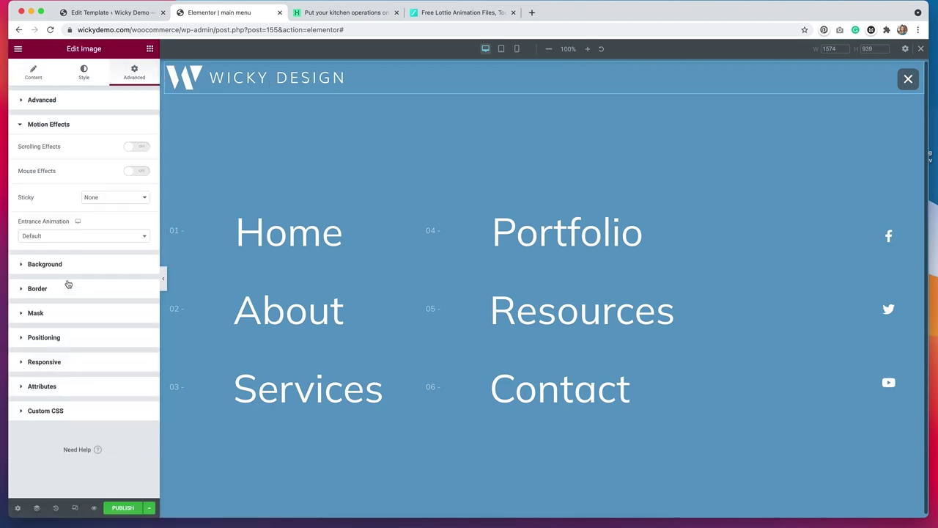
left_click(88, 235)
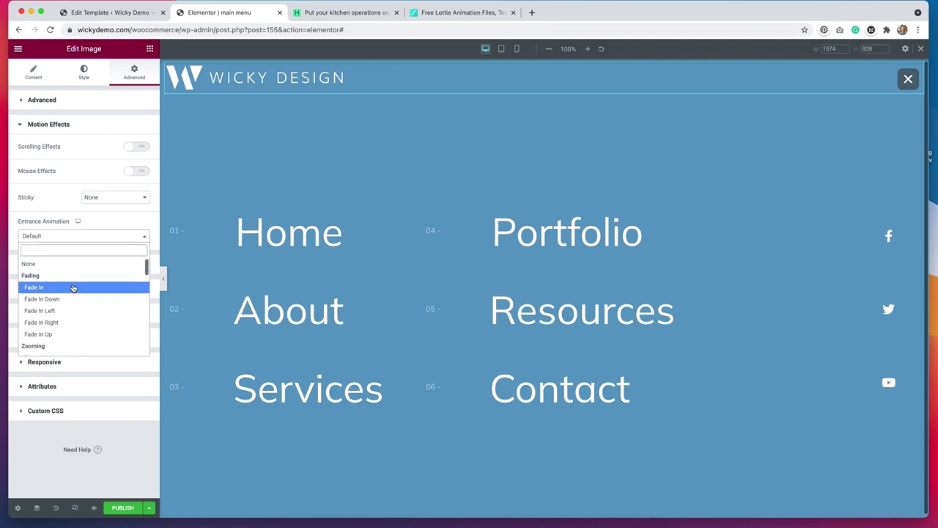
left_click(62, 335)
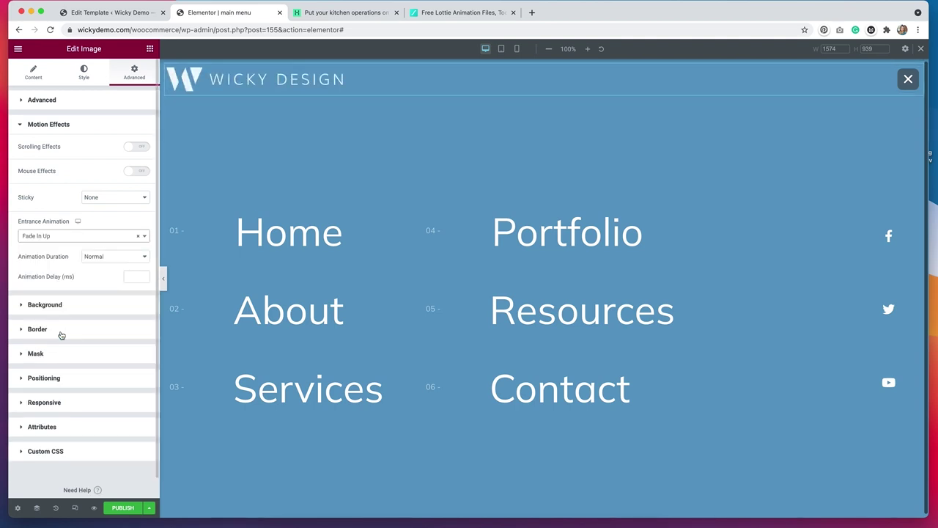
left_click(98, 256)
left_click(96, 266)
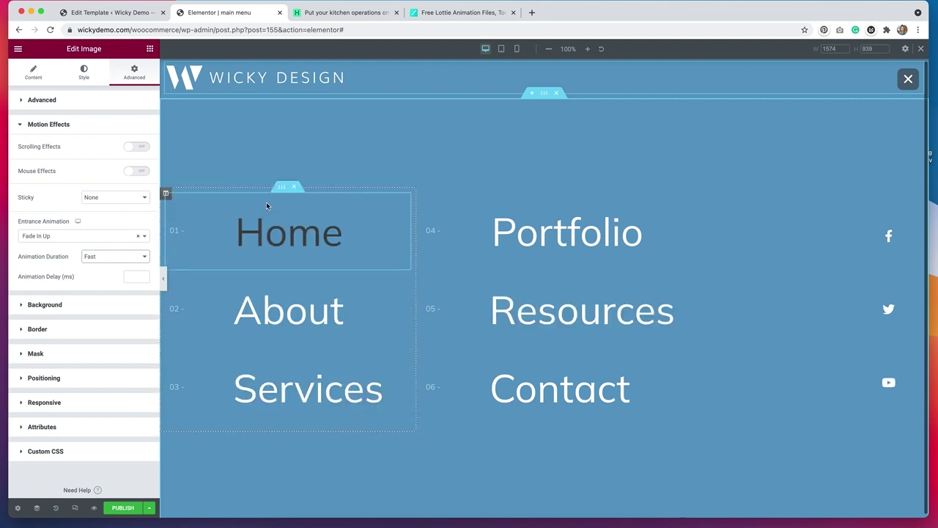
Give the About and Services rows a fading entrance animation like the Home row's.
left_click(282, 186)
right_click(283, 265)
left_click(317, 339)
left_click(78, 270)
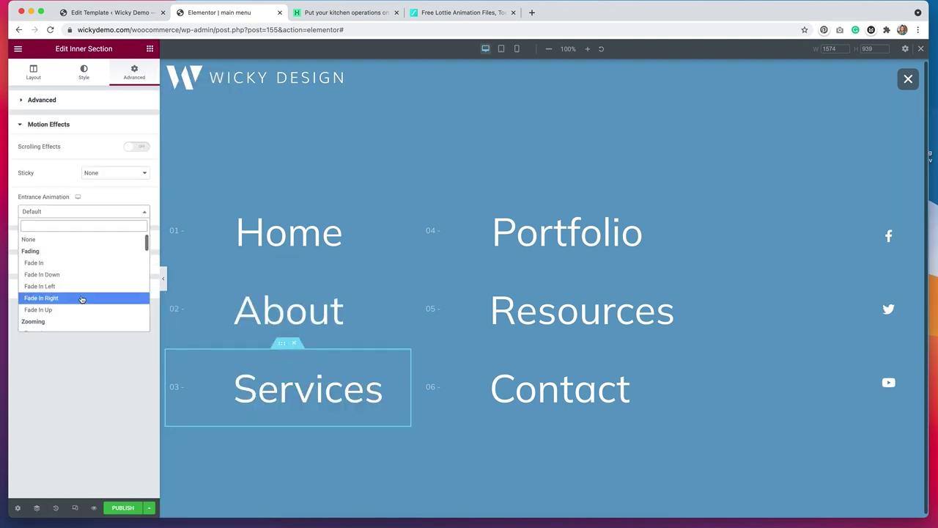
left_click(79, 298)
Set the entrance animation of the Portfolio and Resources rows to Fade In Up.
left_click(628, 186)
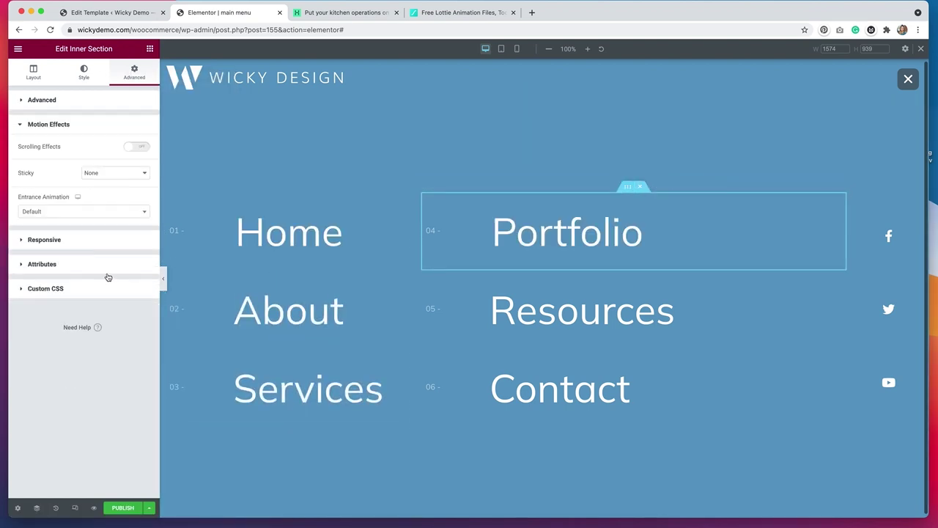
left_click(83, 211)
left_click(628, 264)
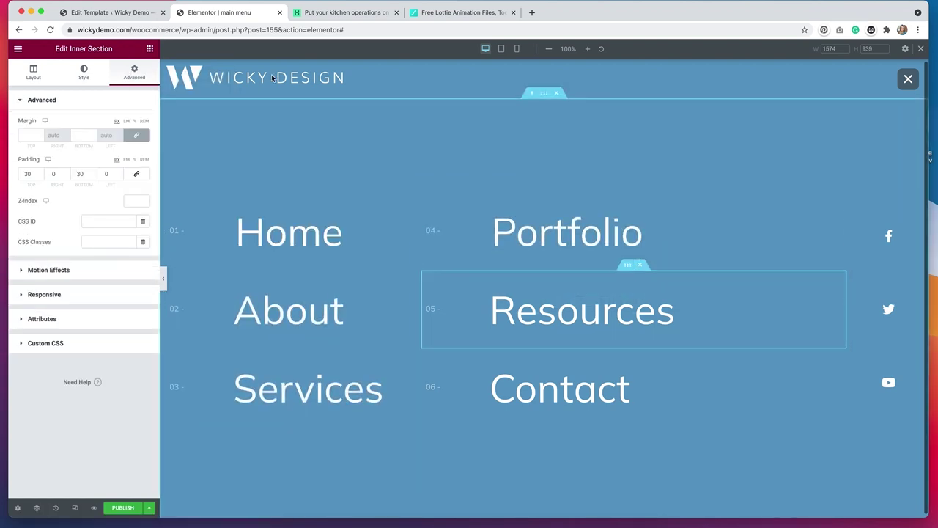
left_click(86, 270)
left_click(83, 211)
left_click(88, 310)
Give the Contact row a Fade In Up entrance animation with Normal duration and a 500 ms delay.
left_click(628, 343)
left_click(84, 211)
left_click(83, 279)
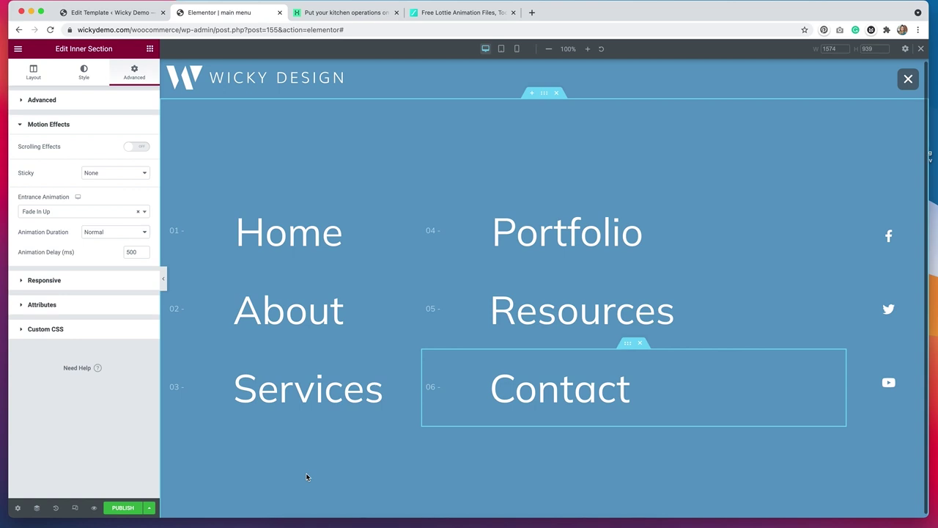
Set the popup's entrance animation to Fade In Up and its exit animation to Fade Out Down.
left_click(19, 508)
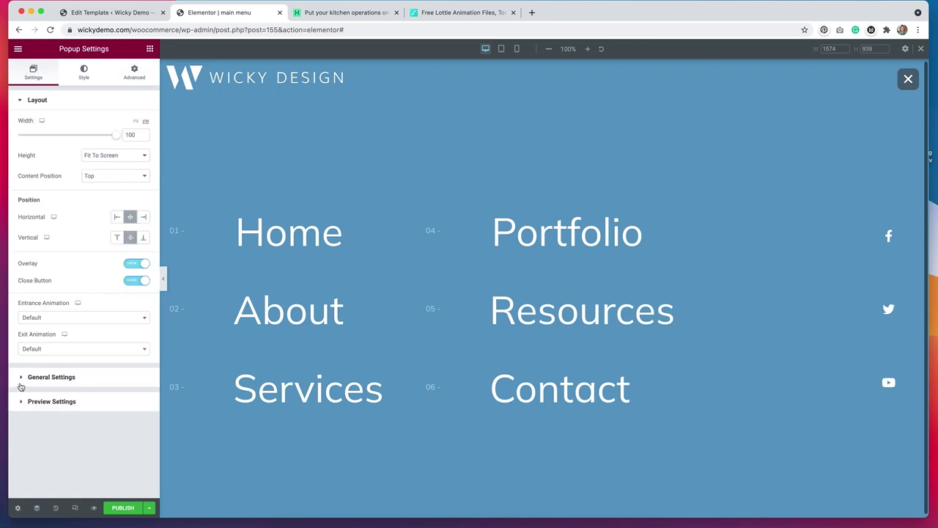
left_click(52, 321)
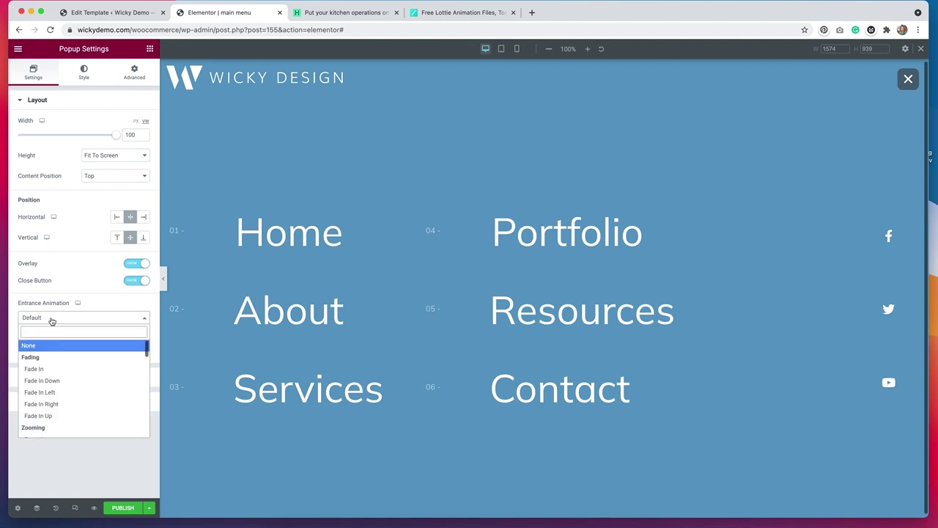
left_click(56, 417)
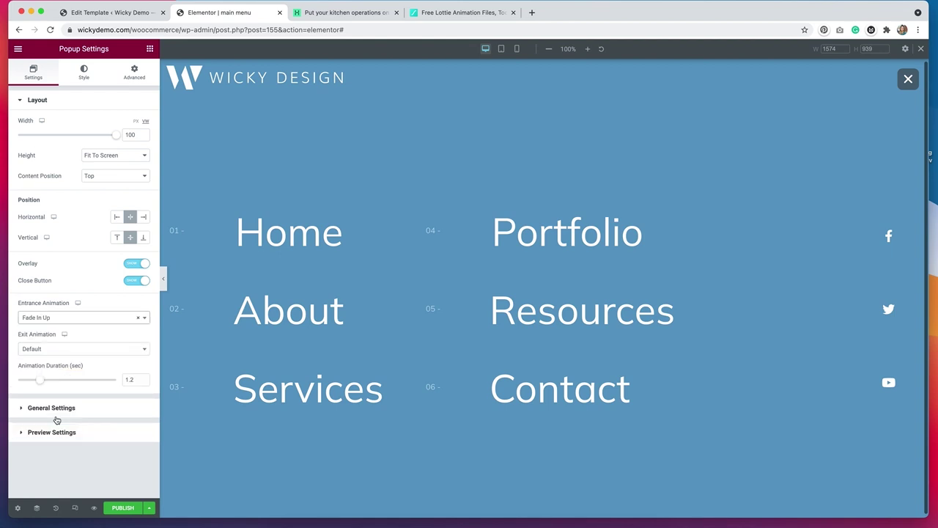
left_click(48, 350)
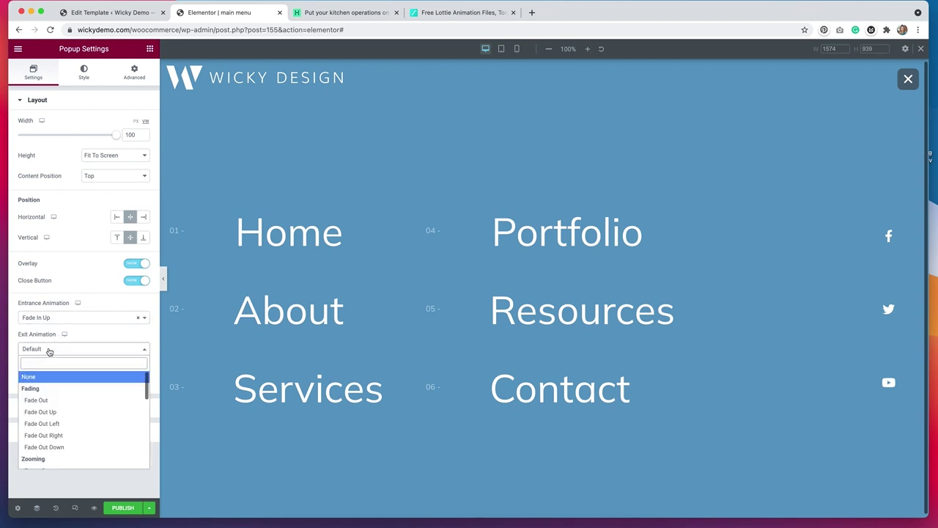
left_click(63, 446)
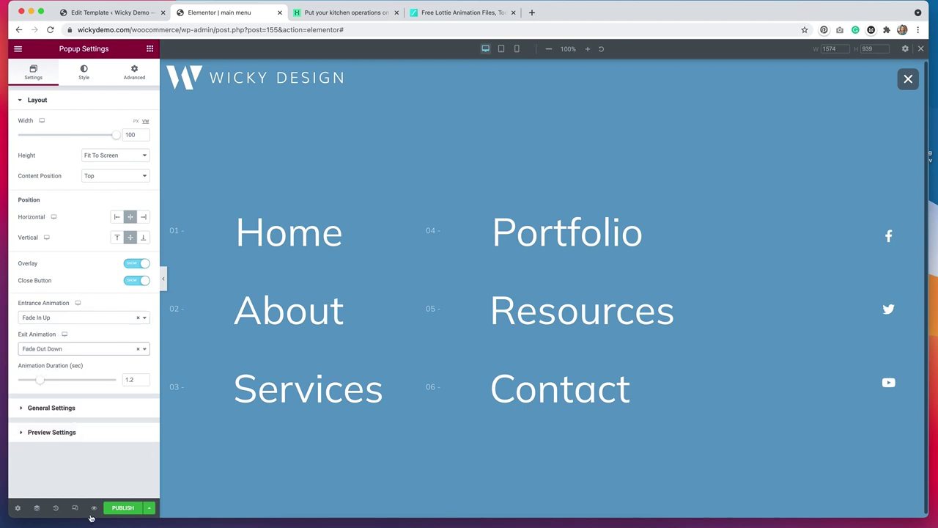
Preview the popup on the live page and close it to check its entrance and exit animations.
mouse_move(94, 508)
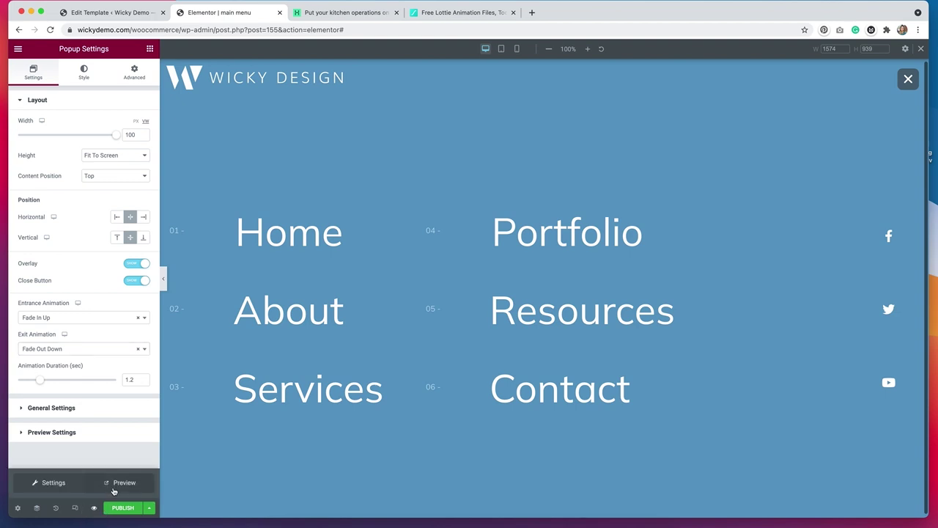
left_click(117, 483)
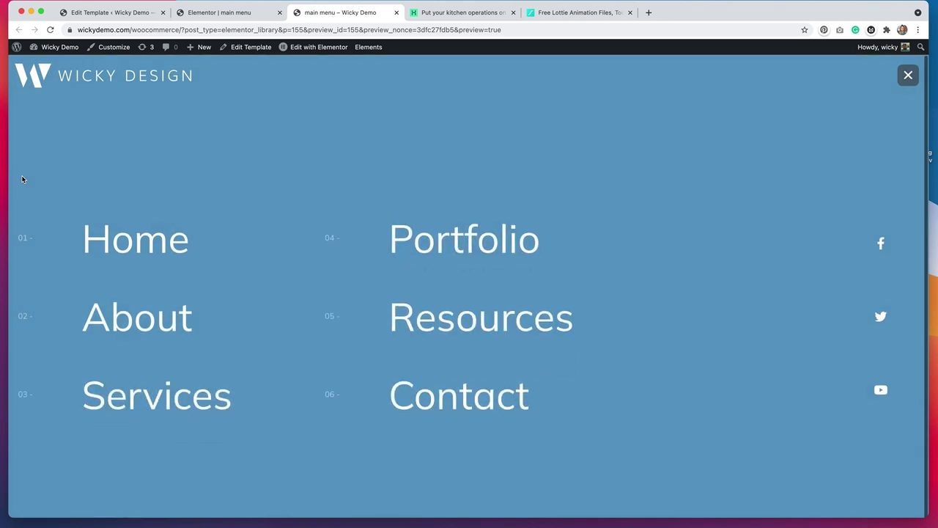
left_click(907, 78)
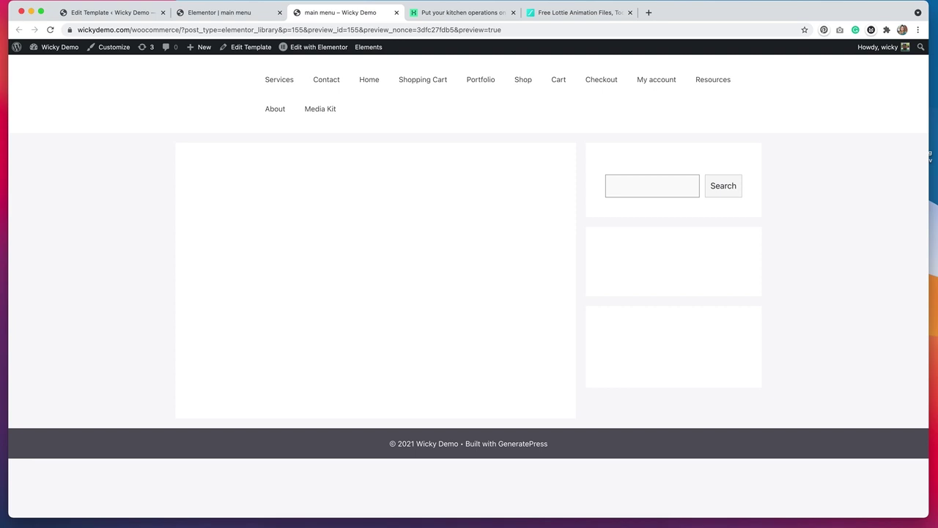
Shorten the popup's animation duration to 0.5 seconds and preview opening and closing it again.
left_click(262, 14)
left_click_drag(38, 387, 26, 384)
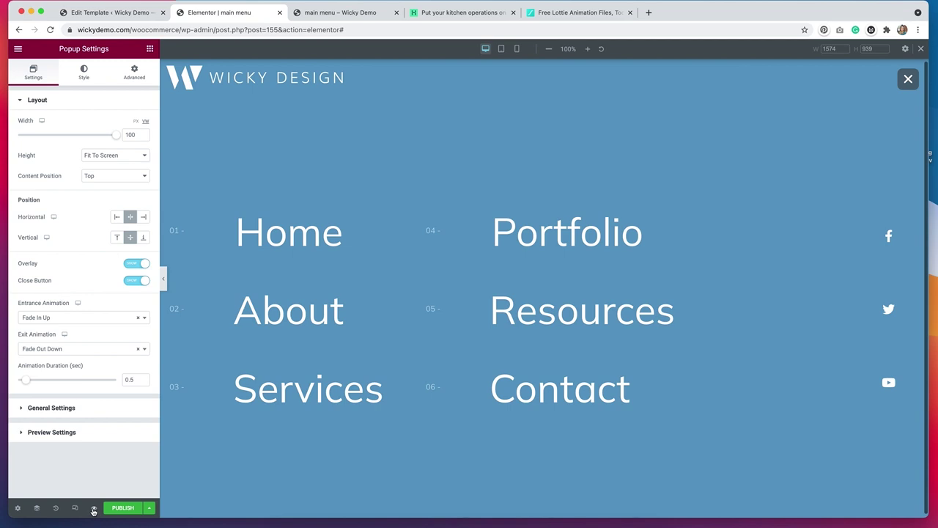
mouse_move(94, 512)
left_click(122, 482)
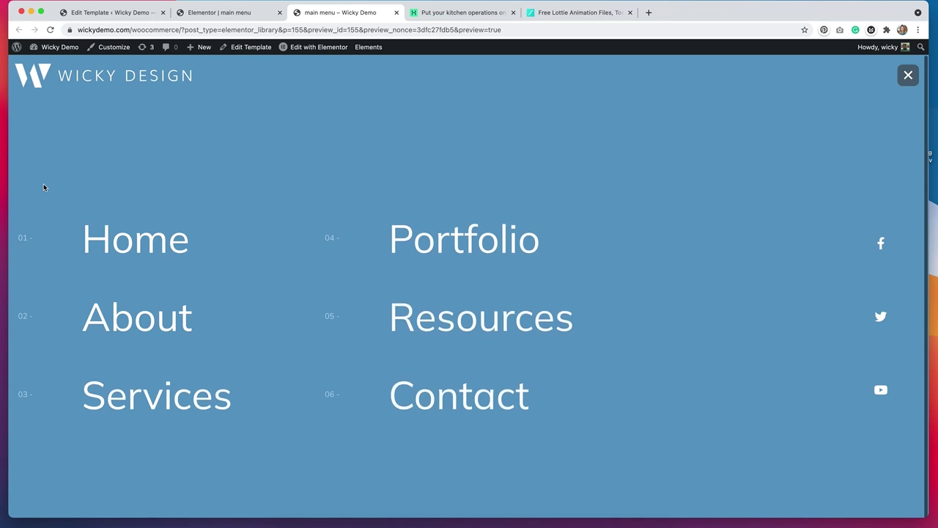
left_click(907, 78)
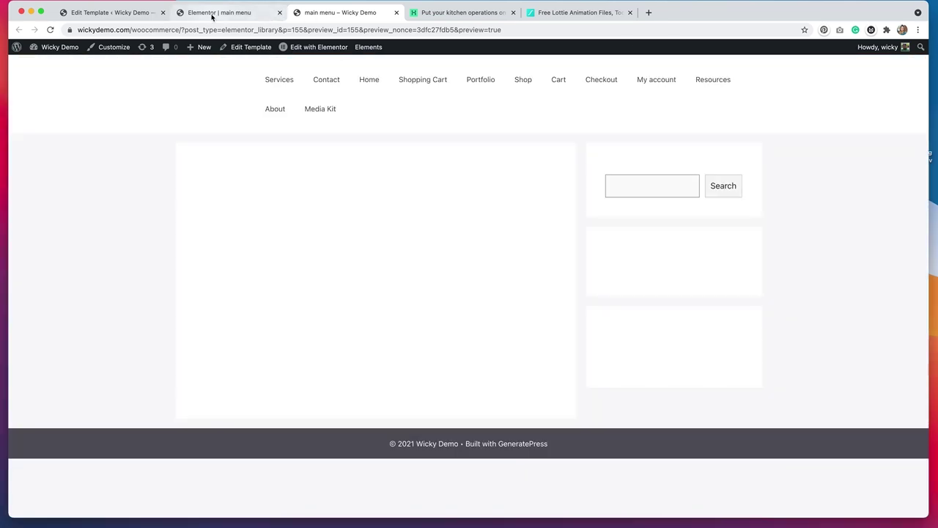
Open and close the menu on Hyphen's site to compare its animation, and return to the popup editor.
left_click(448, 14)
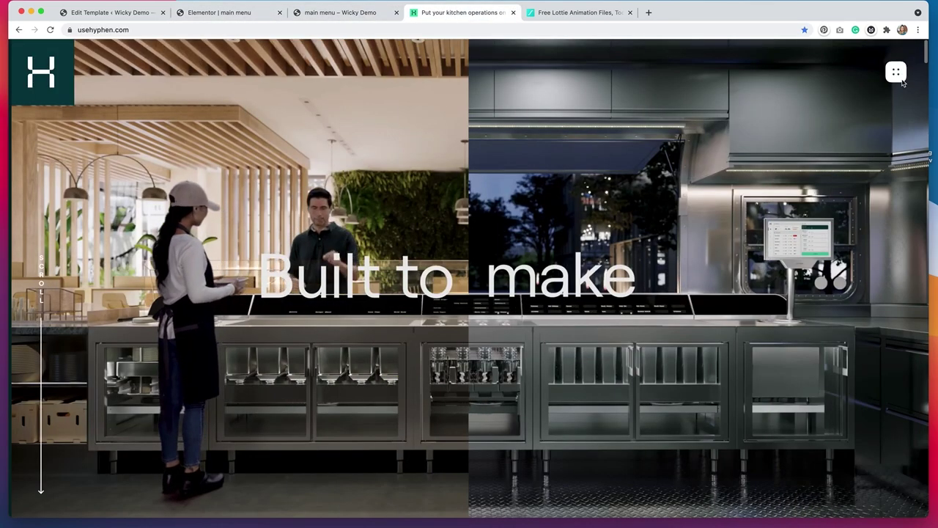
left_click(896, 72)
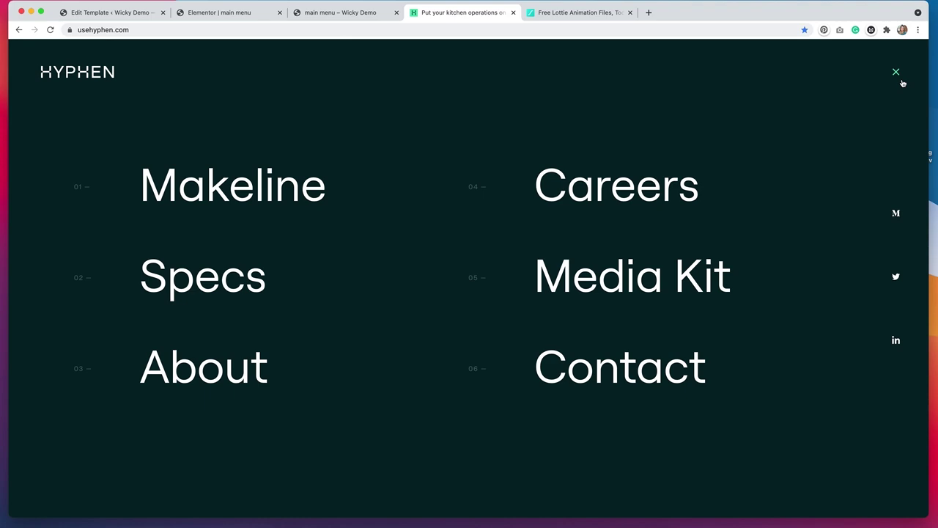
left_click(902, 82)
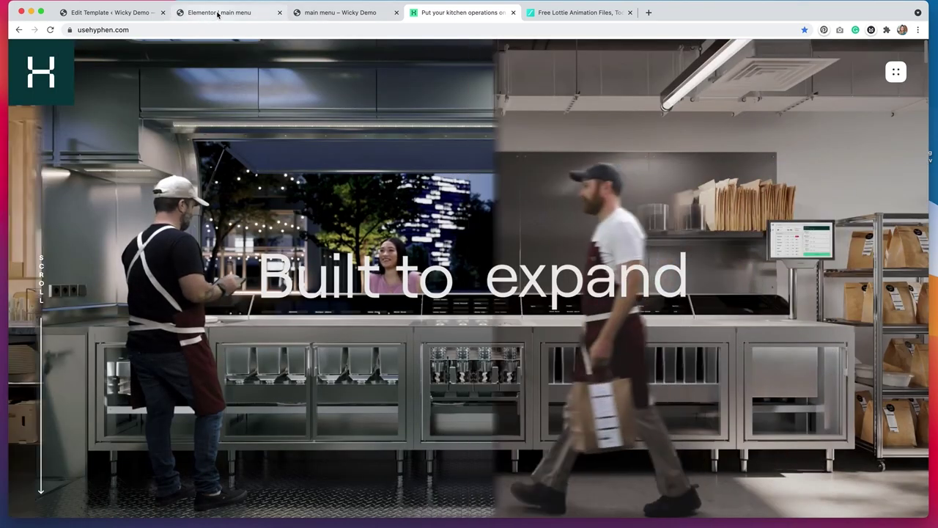
left_click(217, 13)
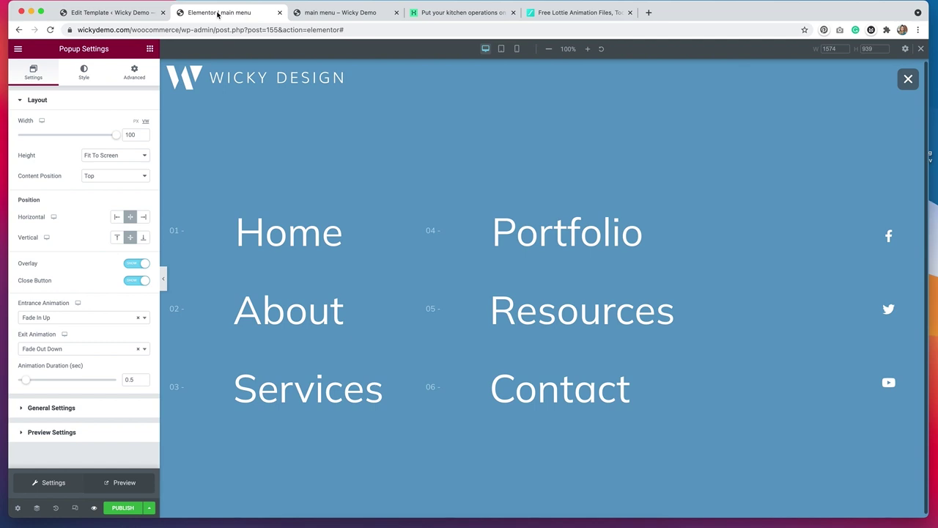
Publish the popup without adding display conditions and exit the editor to the WordPress dashboard.
left_click(125, 508)
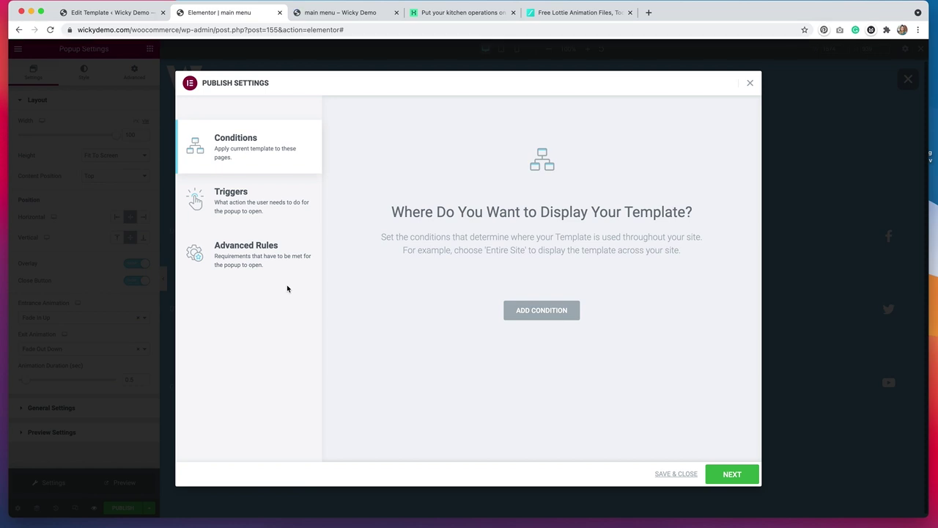
left_click(676, 474)
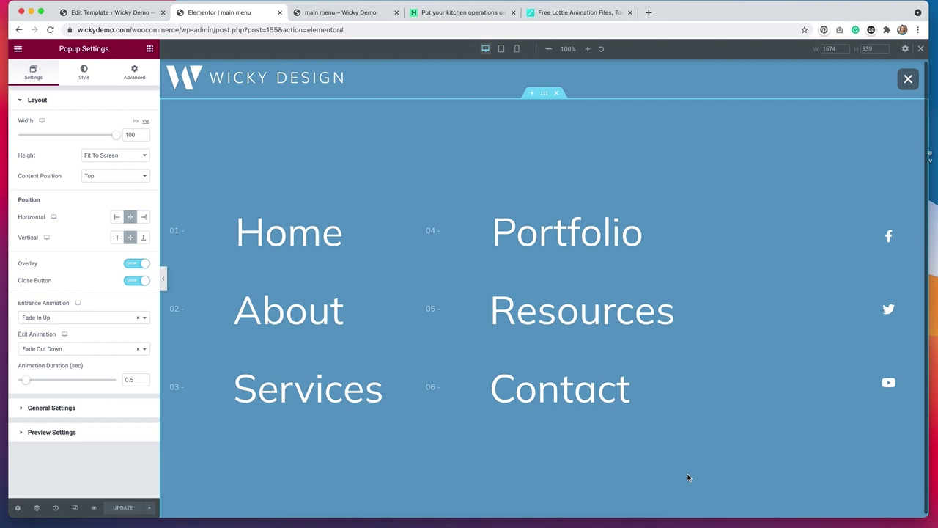
left_click(18, 49)
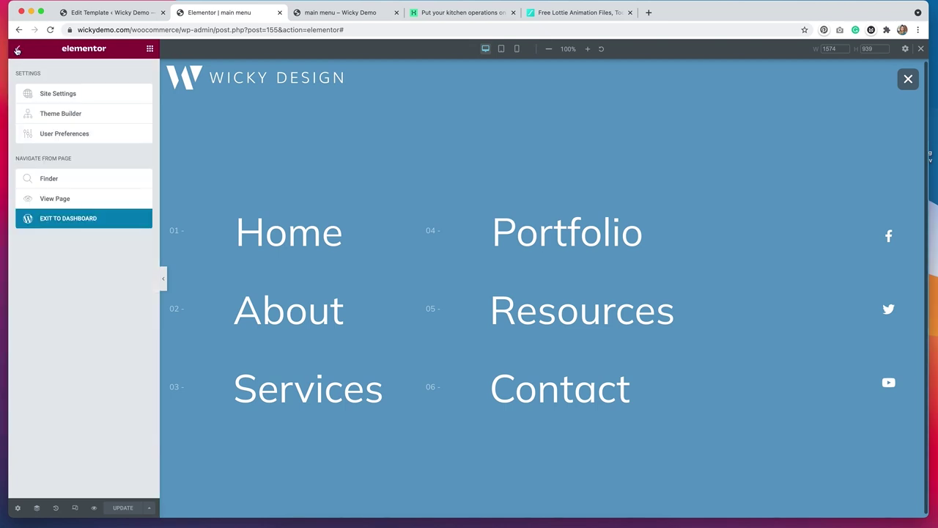
left_click(69, 218)
Create a new saved template of type Header named "main header".
left_click(46, 270)
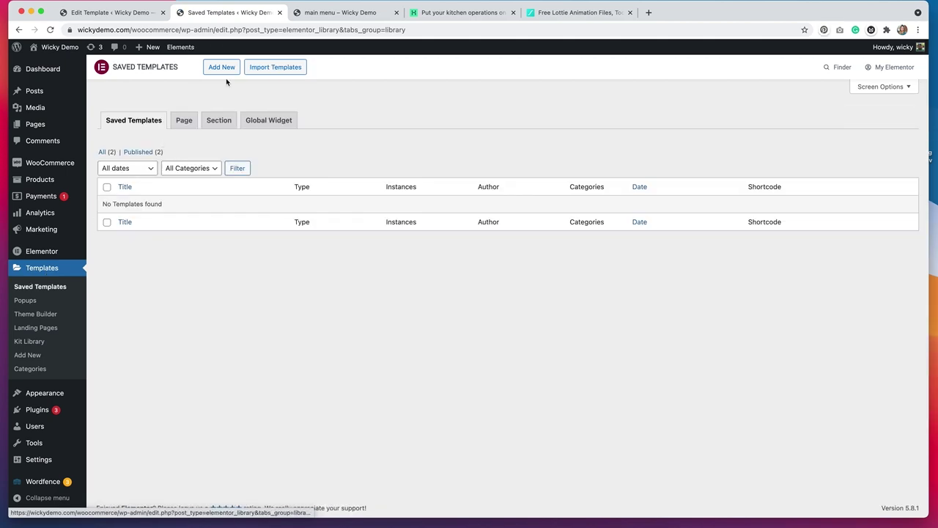
left_click(223, 68)
left_click(539, 276)
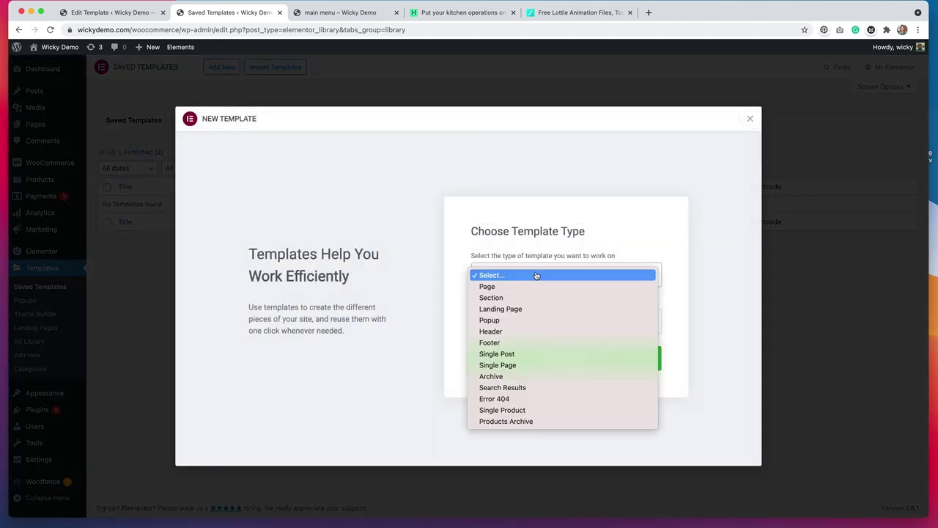
left_click(518, 331)
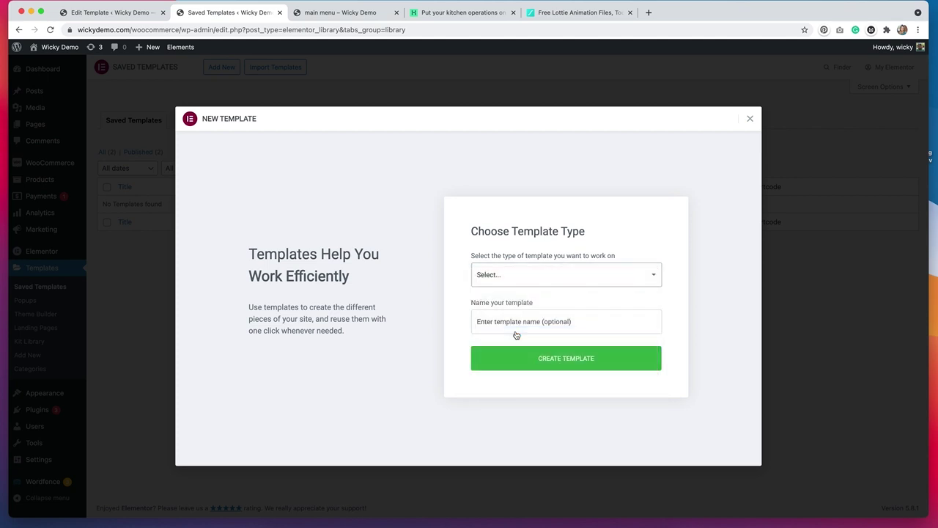
left_click(515, 323)
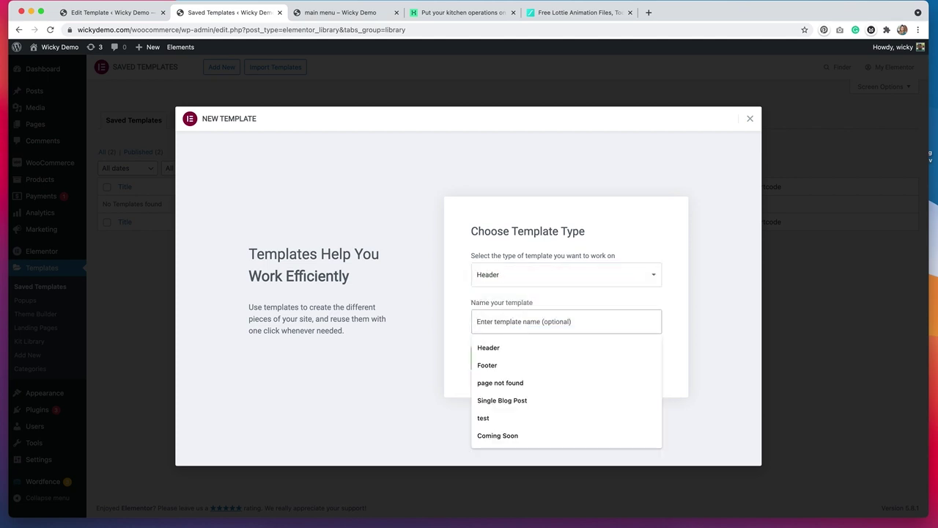
type("main header")
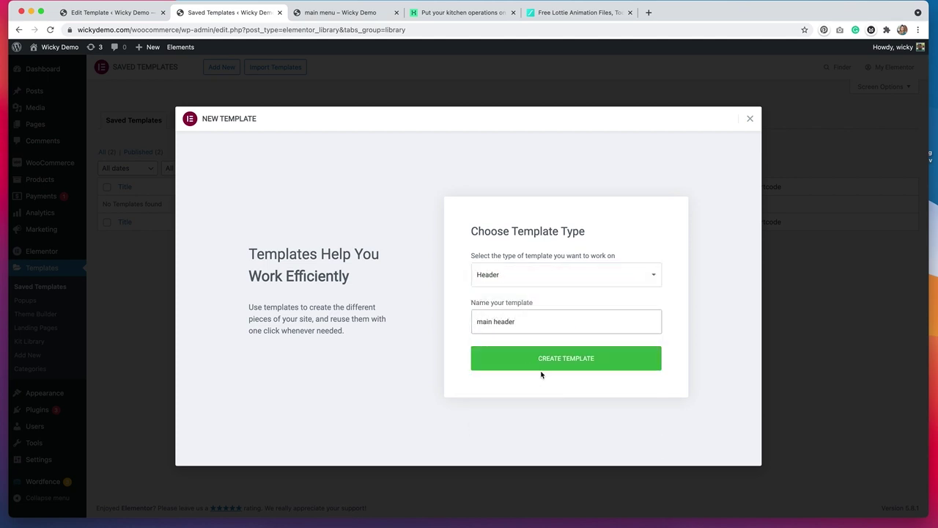
left_click(542, 368)
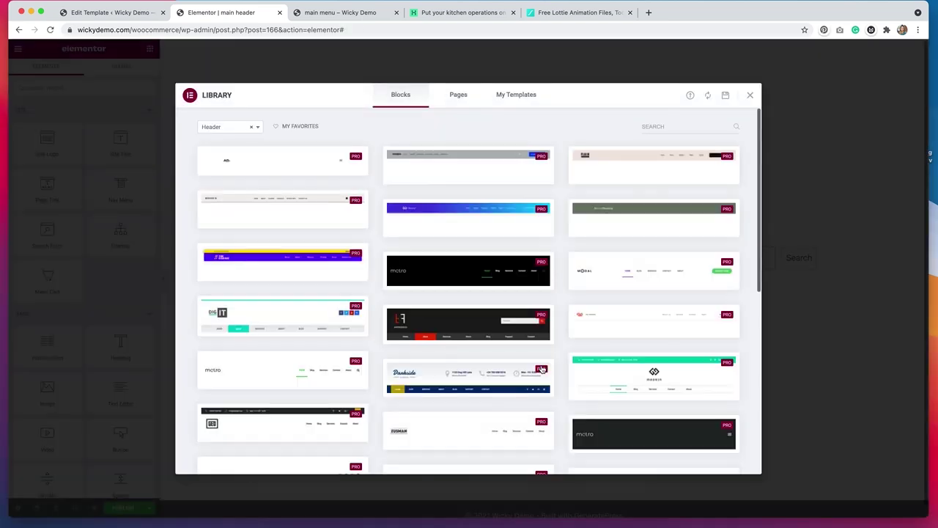
Dismiss the block library and add a two-column section with Full Width content to the header.
left_click(749, 97)
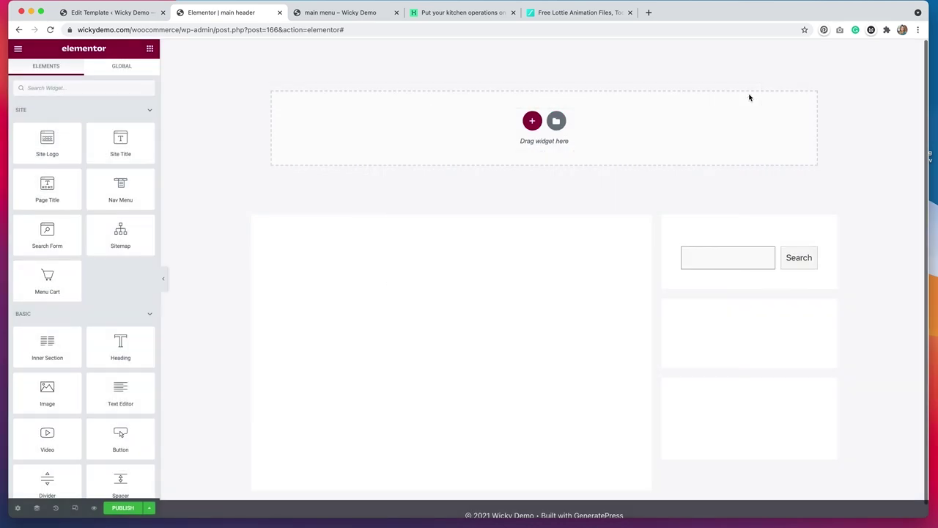
left_click(532, 120)
left_click(473, 148)
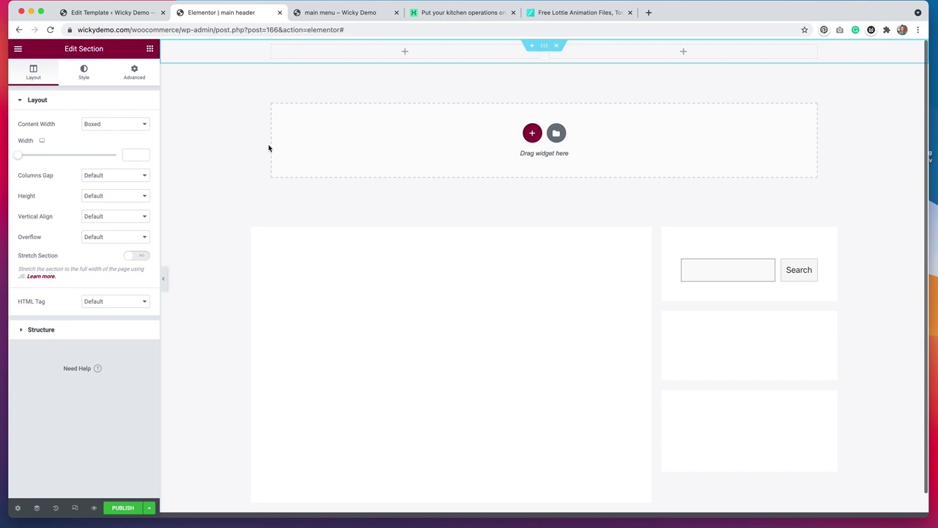
left_click(126, 128)
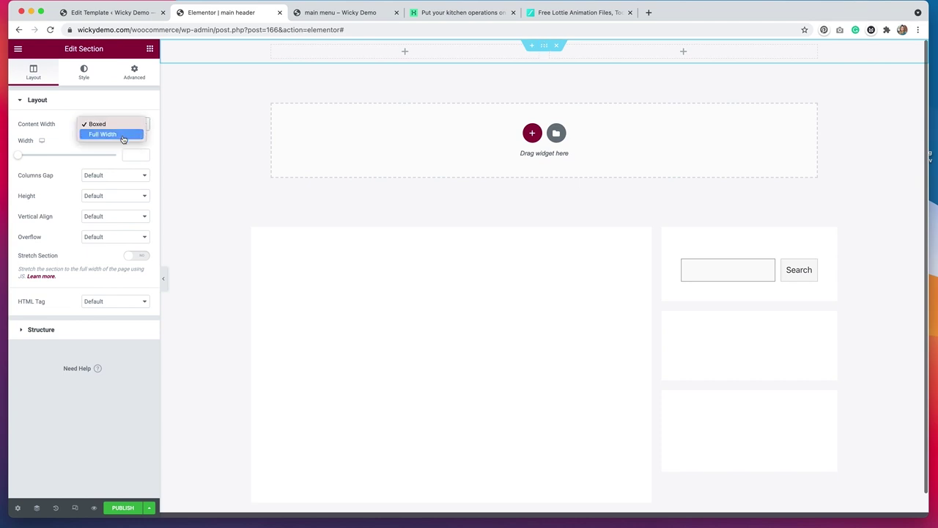
left_click(123, 135)
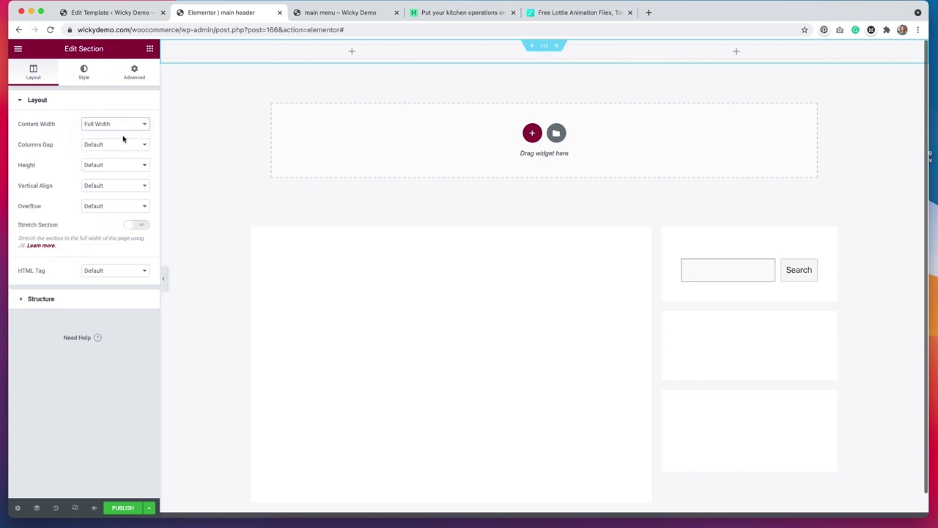
Add an Image widget to the header's first column and fill it with wicky-w.svg from the media library.
left_click(232, 57)
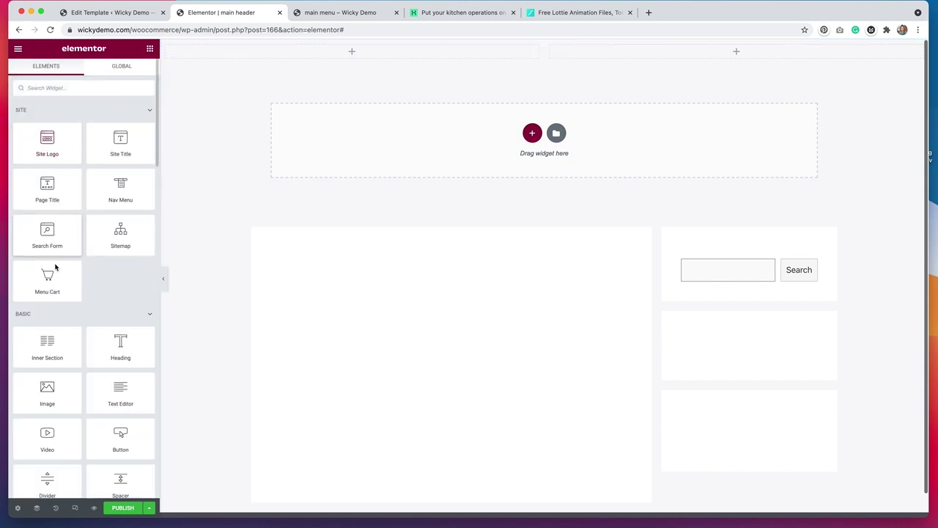
left_click_drag(40, 393, 266, 54)
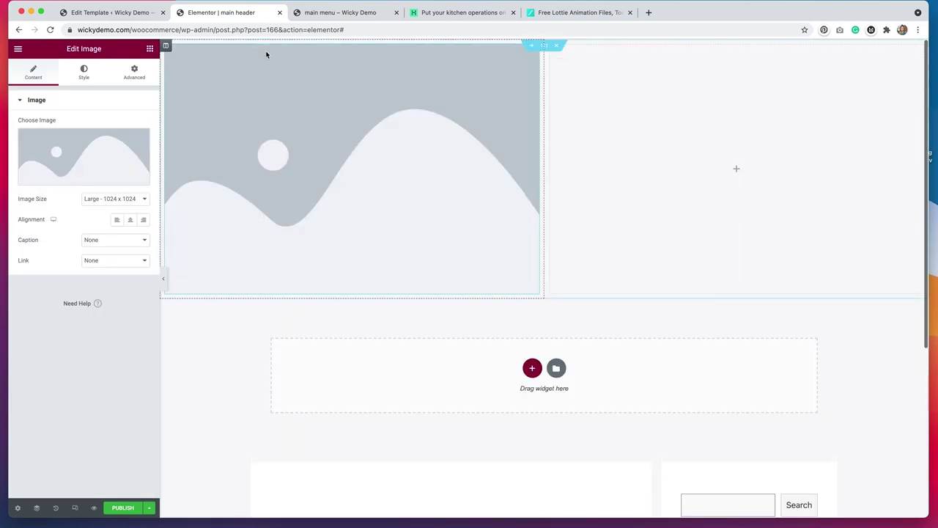
left_click(62, 167)
left_click(288, 179)
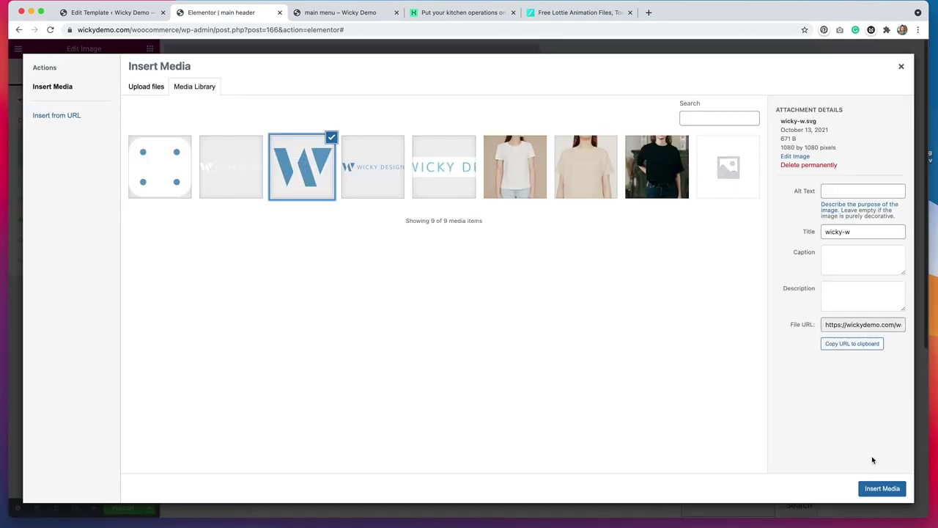
left_click(883, 488)
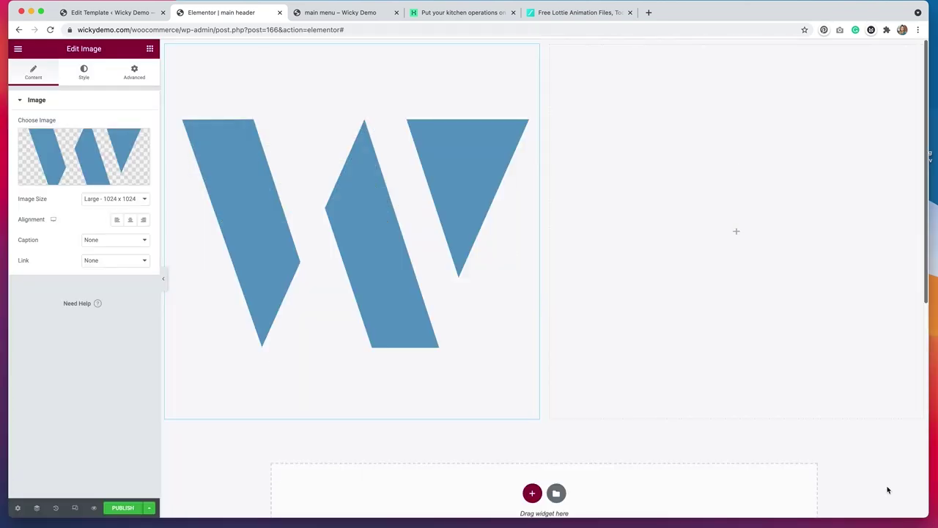
Narrow the logo column so the W logo is small, and compare the layout with Hyphen's header.
left_click(542, 216)
left_click_drag(543, 216, 251, 130)
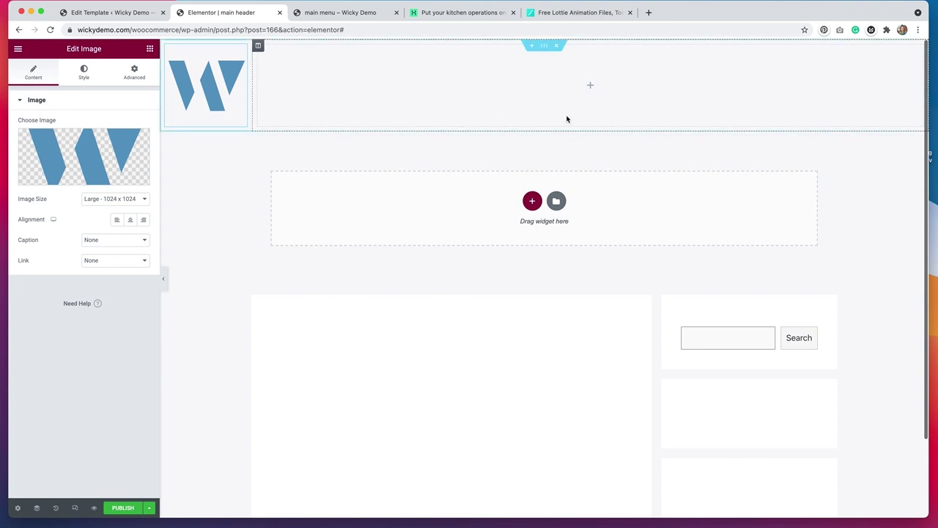
left_click(450, 15)
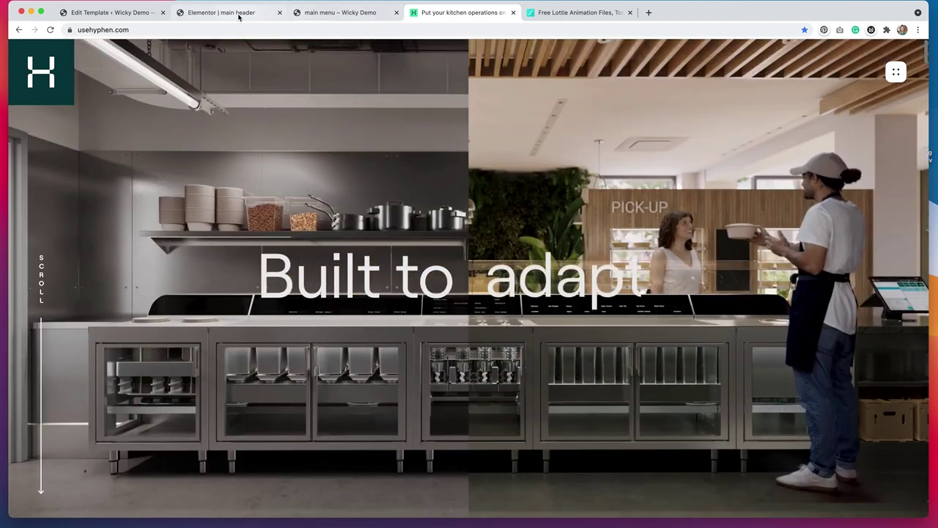
left_click(238, 17)
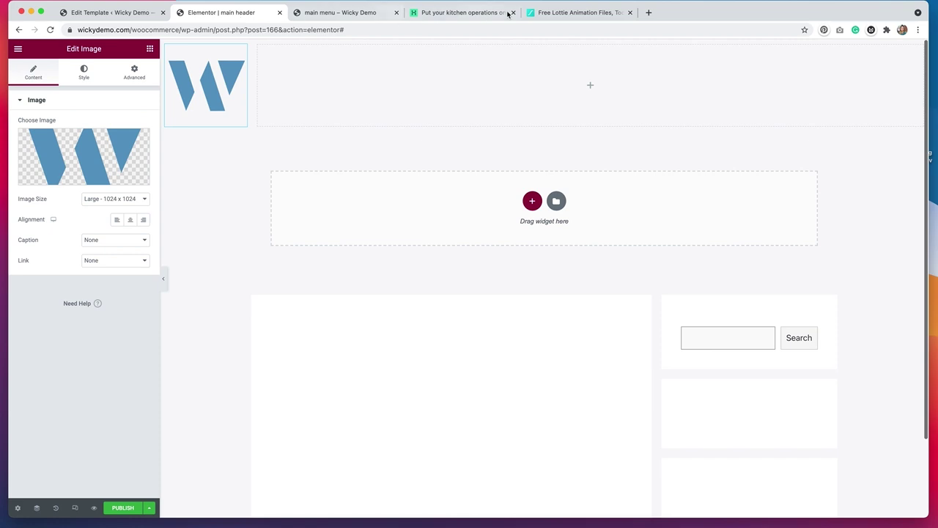
Switch to LottieFiles, search for "menu" animations and examine the animated menu icons in the results.
left_click(563, 14)
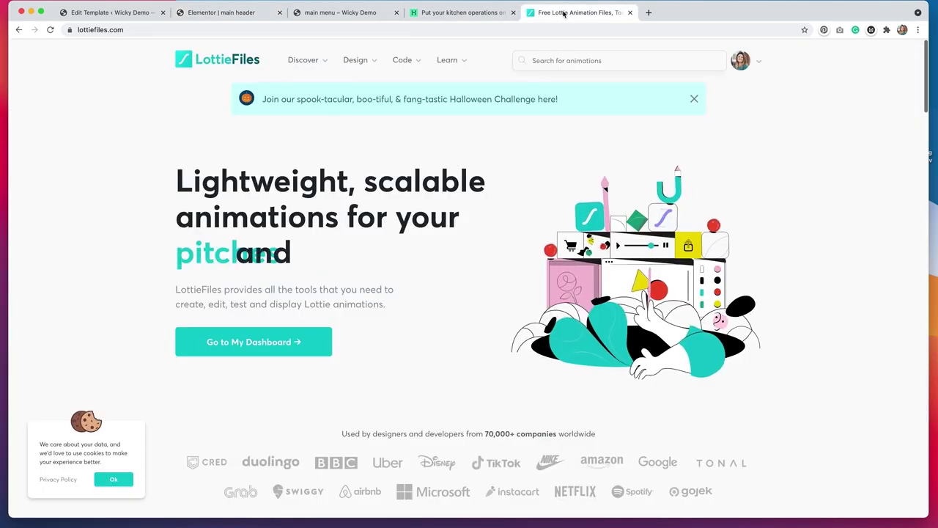
left_click(602, 58)
type("menu")
key("Return")
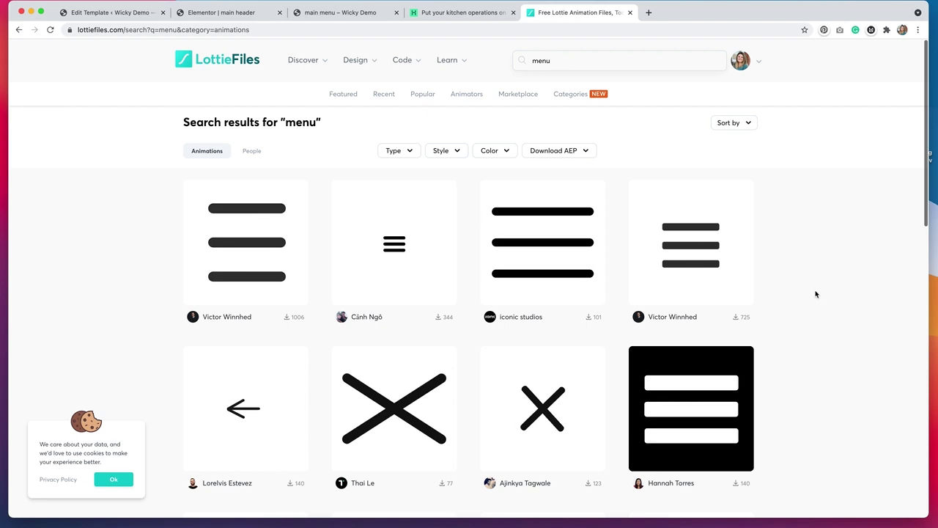
scroll(816, 294, "down", 1)
scroll(816, 294, "down", 1)
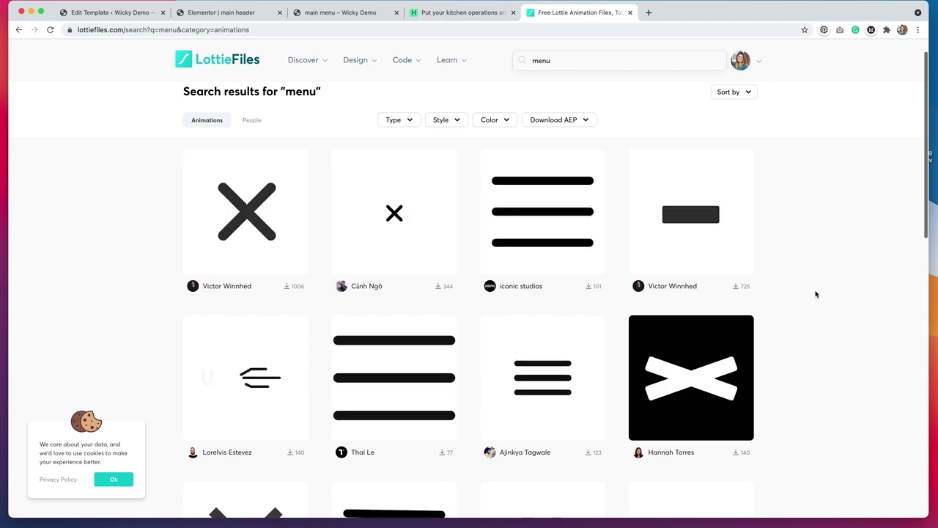
Add a Lottie widget to the header's second column in Elementor and load lf30_editor_q5voygoj.json from the media library.
key("super+2")
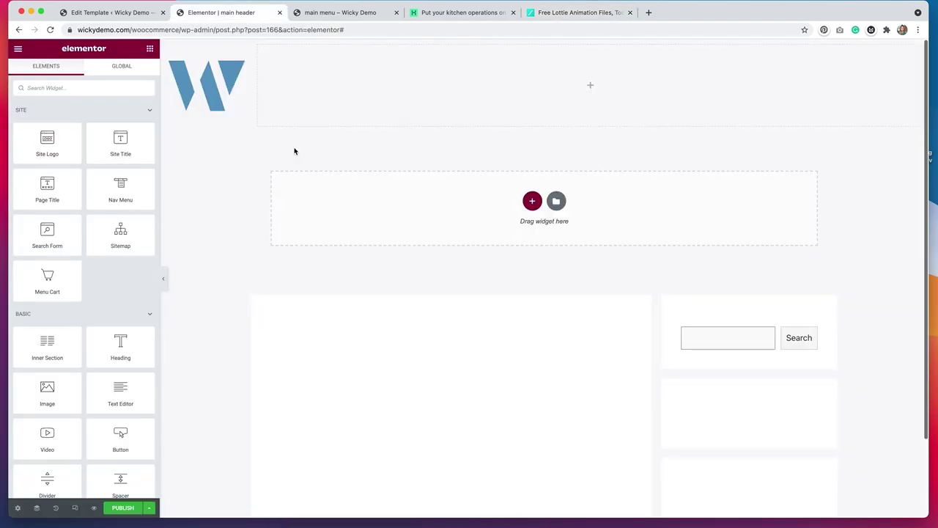
type("lo")
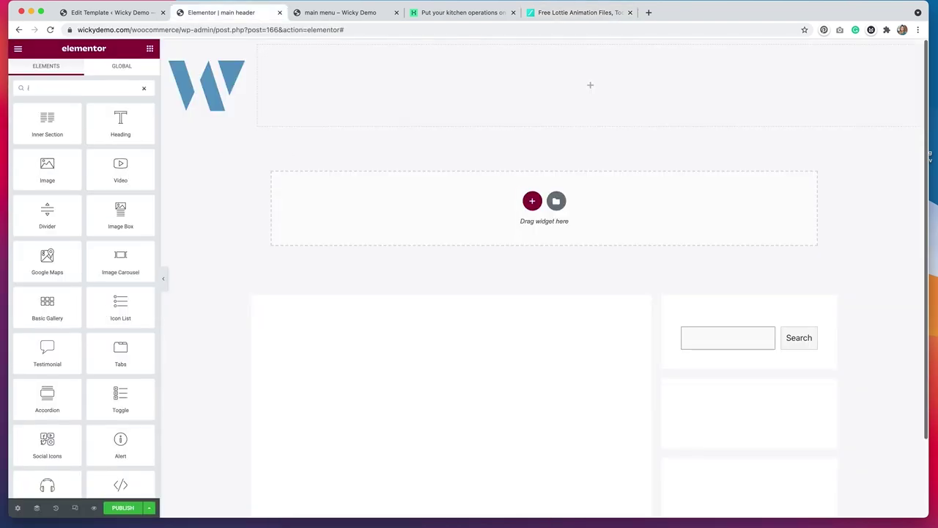
left_click_drag(22, 126, 721, 100)
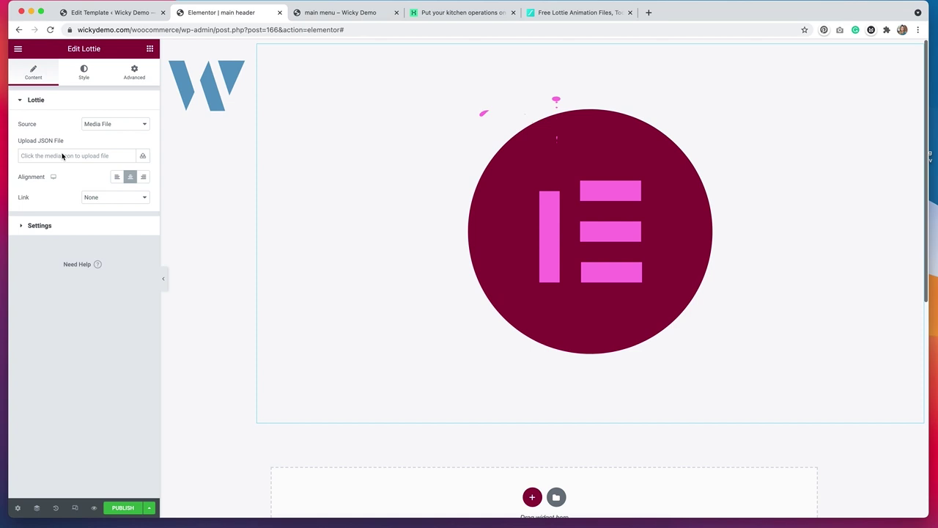
left_click(62, 155)
left_click(150, 163)
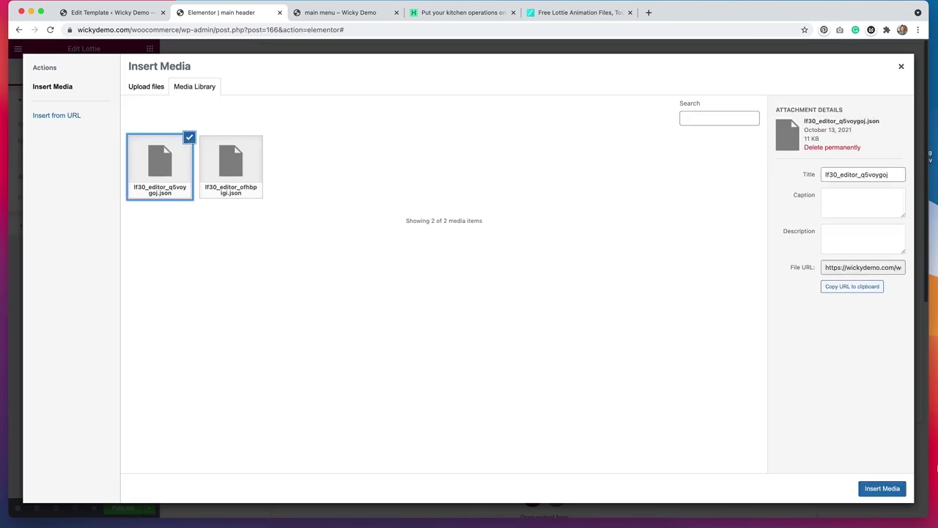
left_click(890, 489)
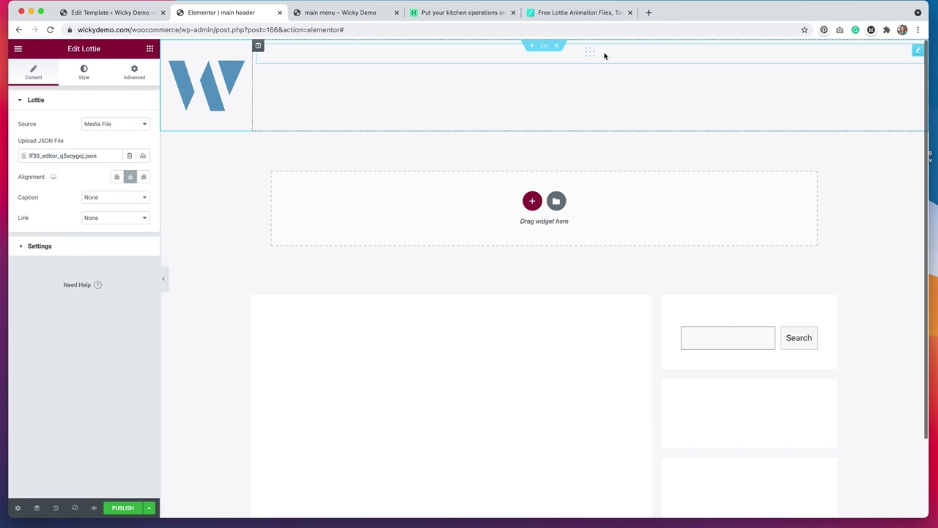
Set the Lottie icon's width to 90 px and its animation trigger to On Hover.
left_click(83, 71)
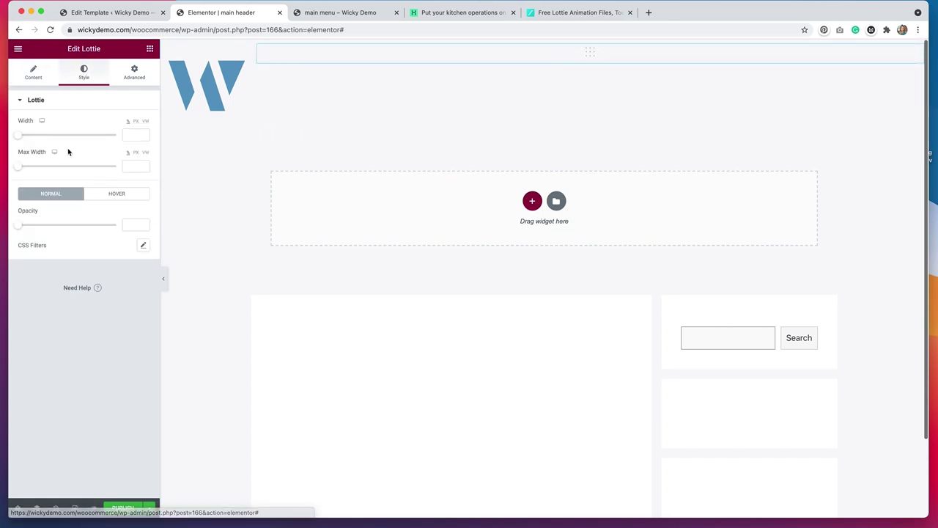
left_click_drag(20, 139, 28, 139)
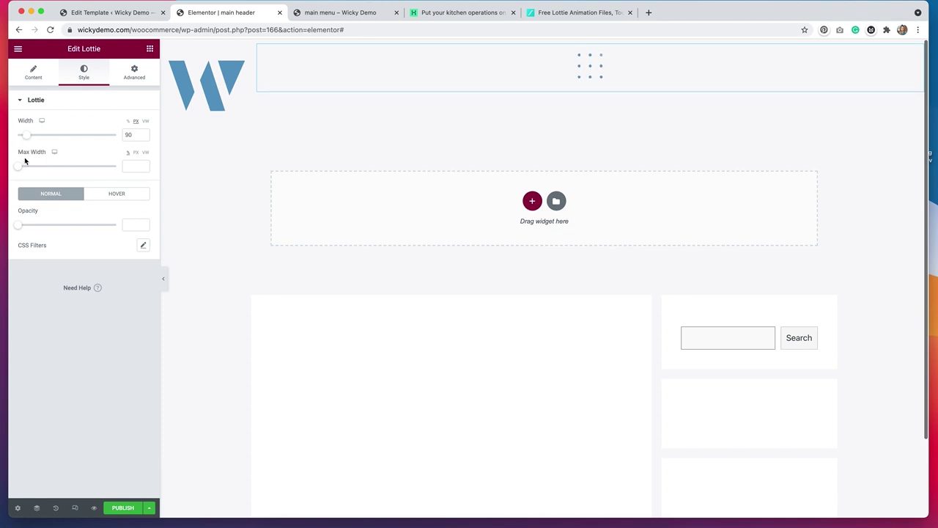
left_click(33, 77)
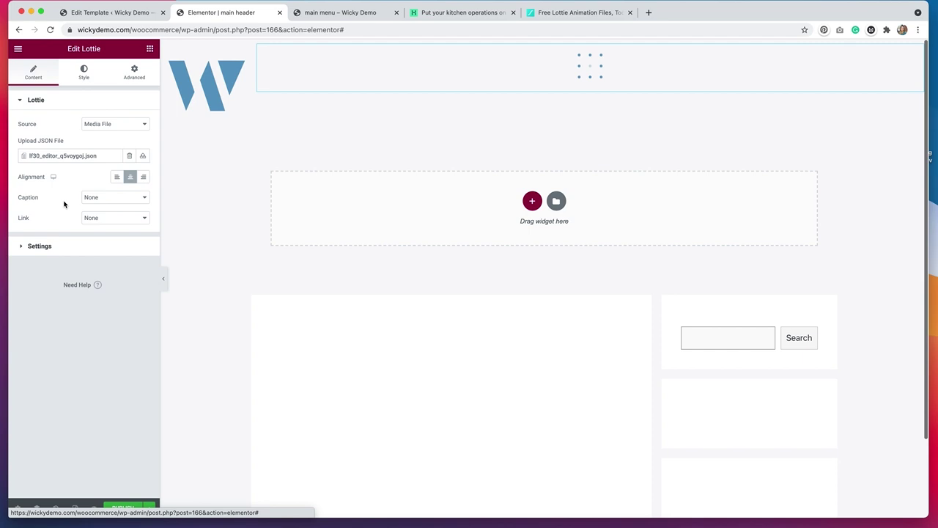
left_click(99, 249)
left_click(115, 148)
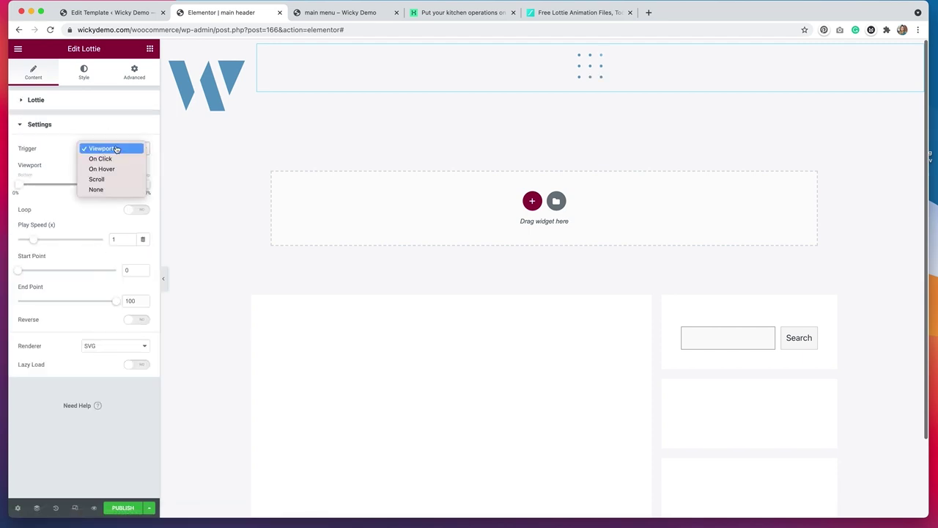
left_click(113, 169)
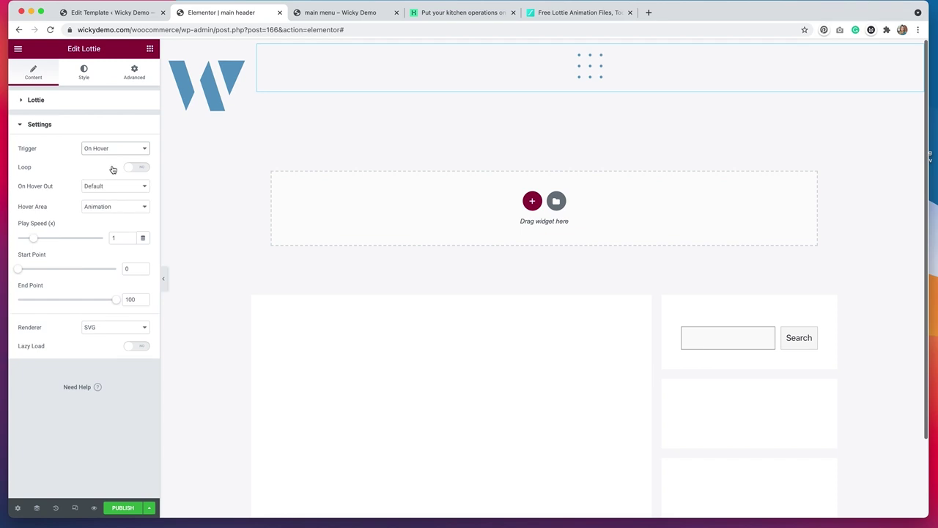
mouse_move(594, 75)
Align the Lottie icon to the right and vertically center the contents of the header section.
left_click(54, 110)
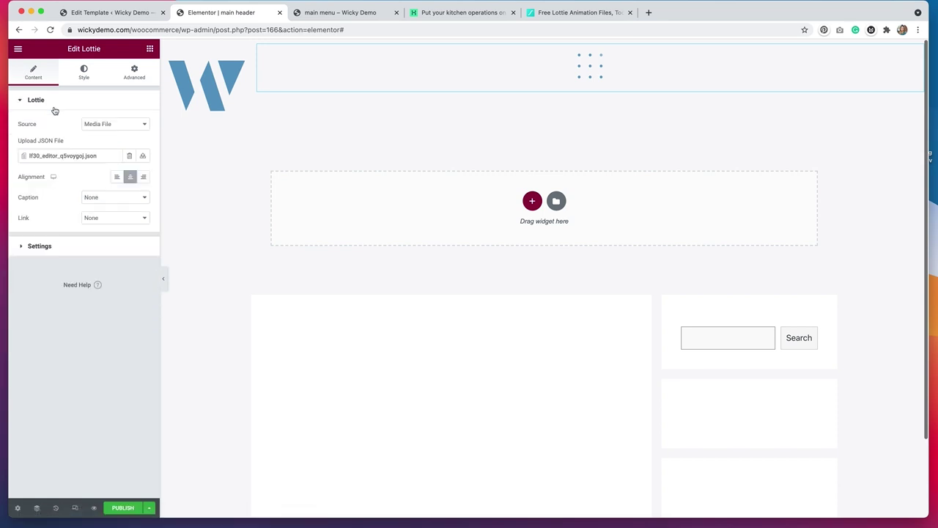
left_click(143, 177)
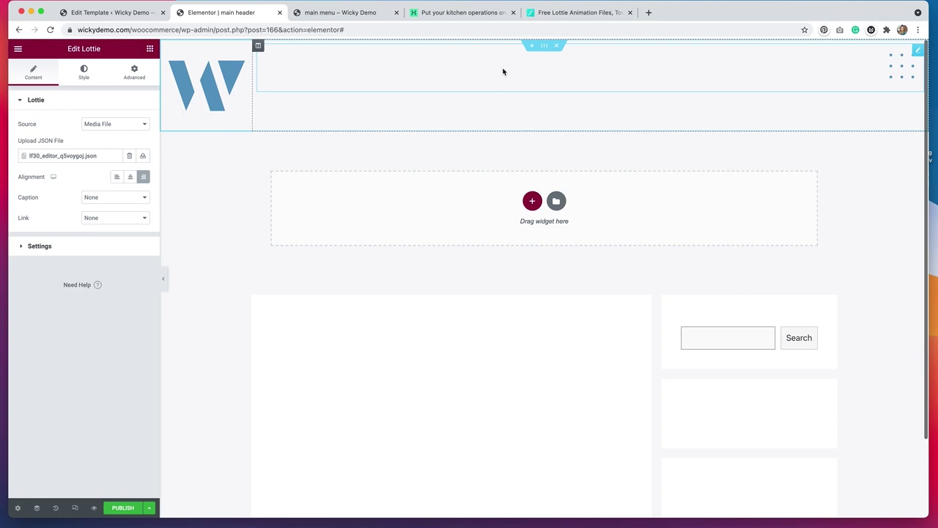
left_click(543, 45)
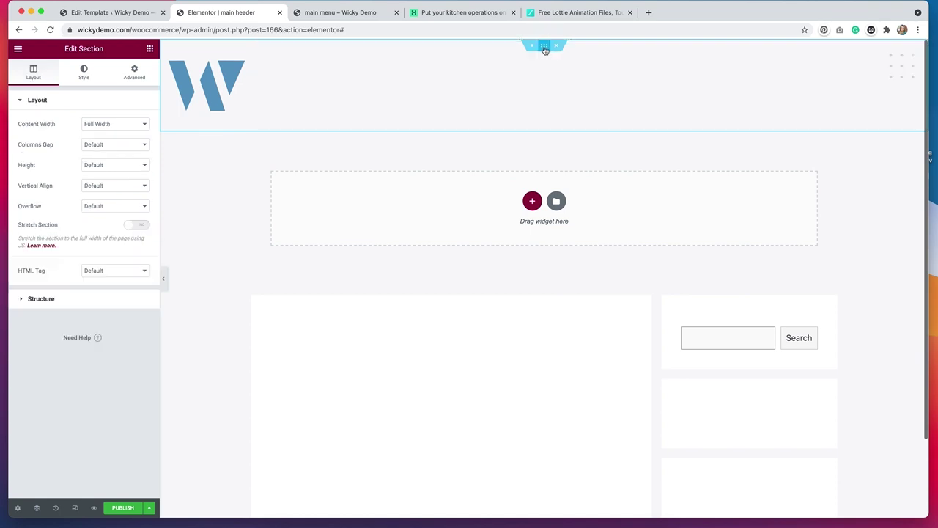
left_click(111, 188)
left_click(107, 209)
Give the Lottie icon a Custom URL link that uses the Popup dynamic tag.
left_click(901, 96)
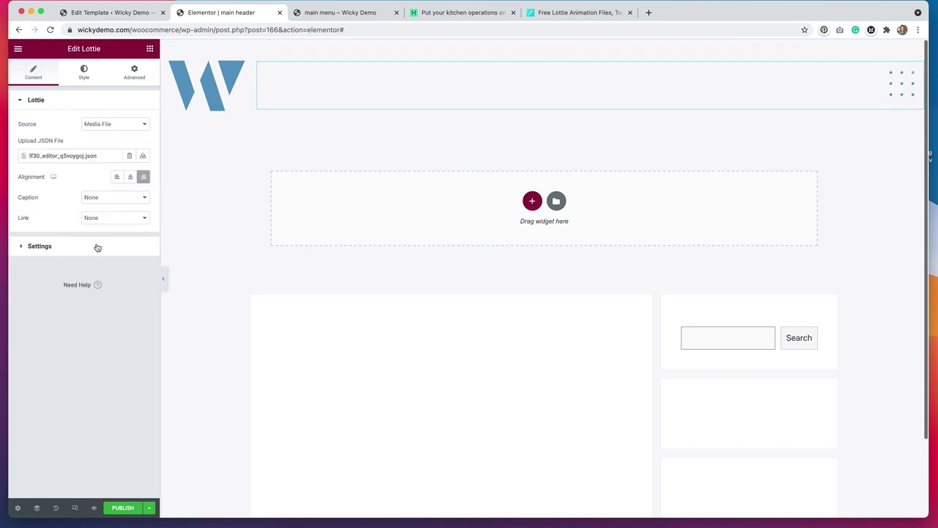
left_click(108, 219)
left_click(107, 228)
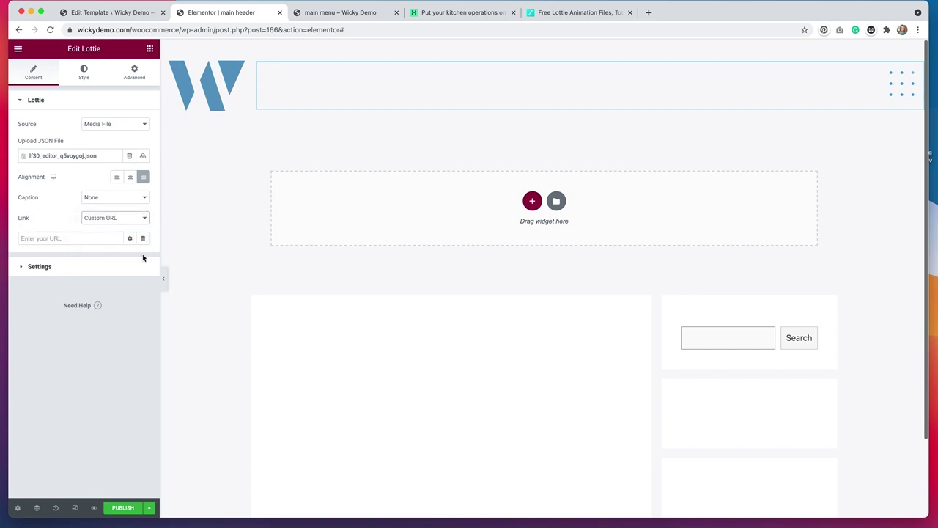
left_click(130, 240)
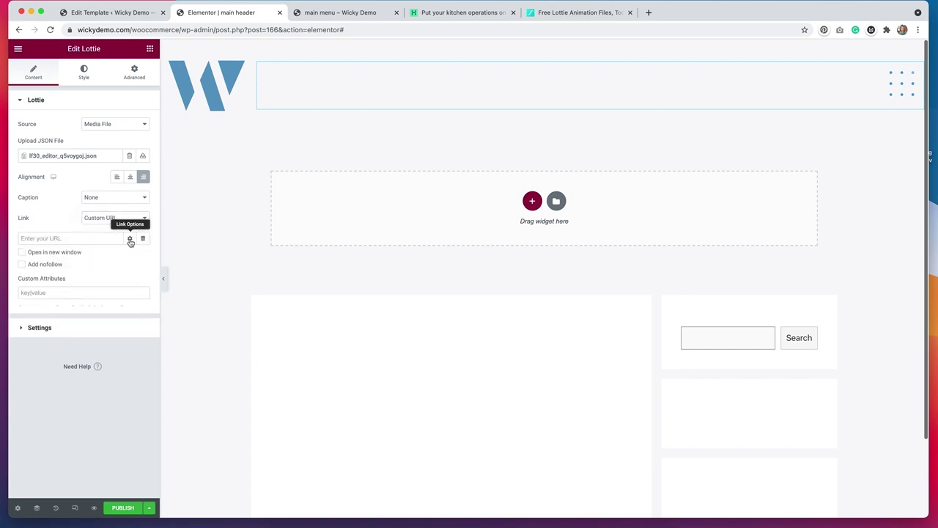
left_click(143, 239)
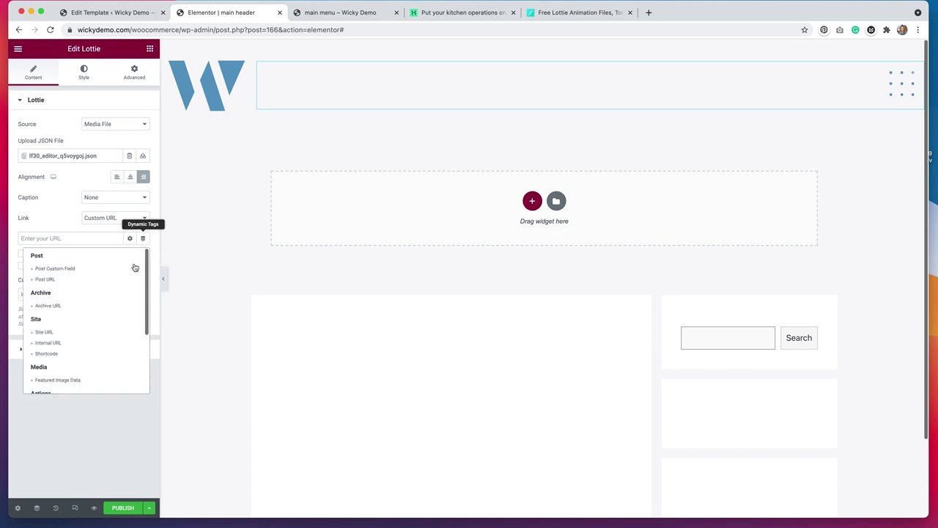
scroll(77, 342, "down", 4)
left_click(56, 349)
Set the icon's popup action to open the "main menu" template.
left_click(63, 238)
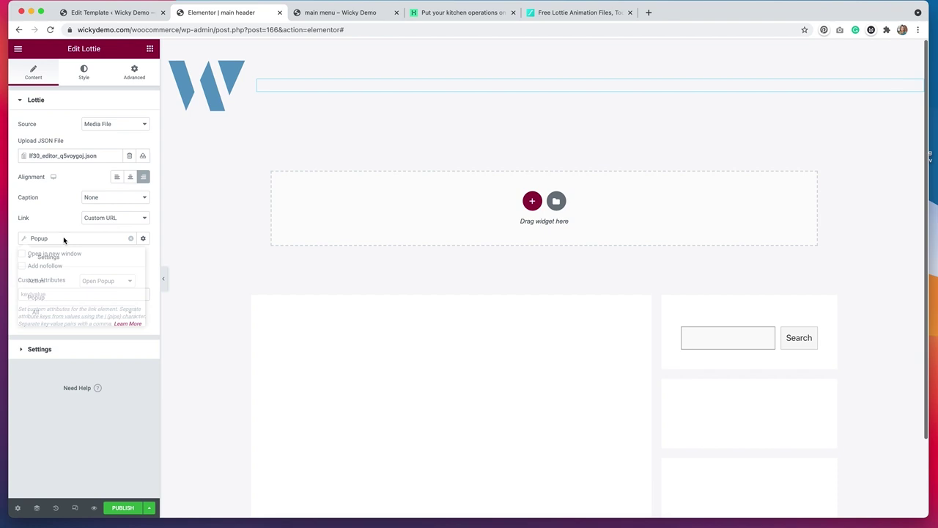
left_click(83, 312)
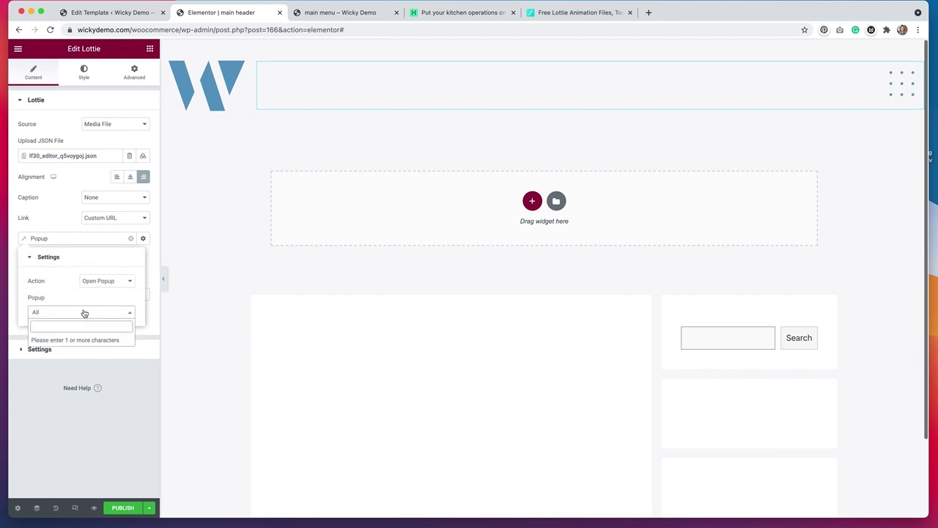
type("main menu")
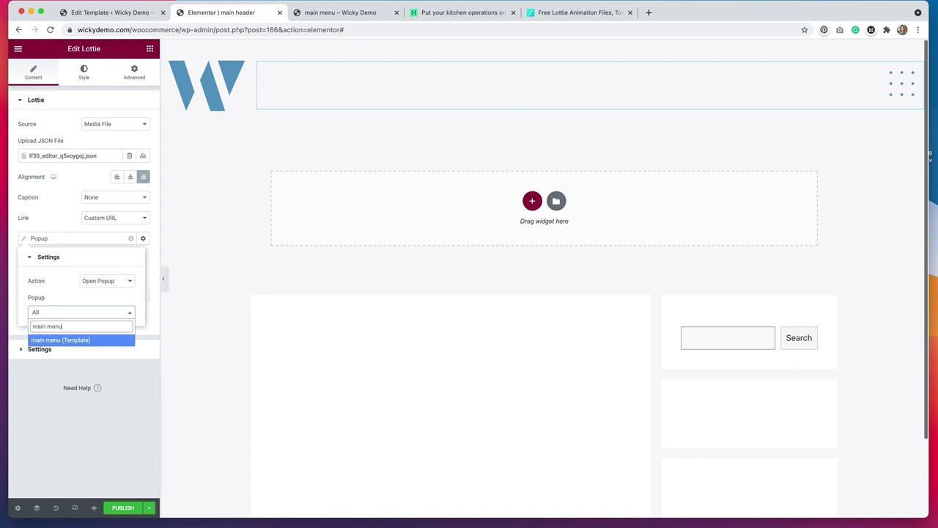
left_click(82, 340)
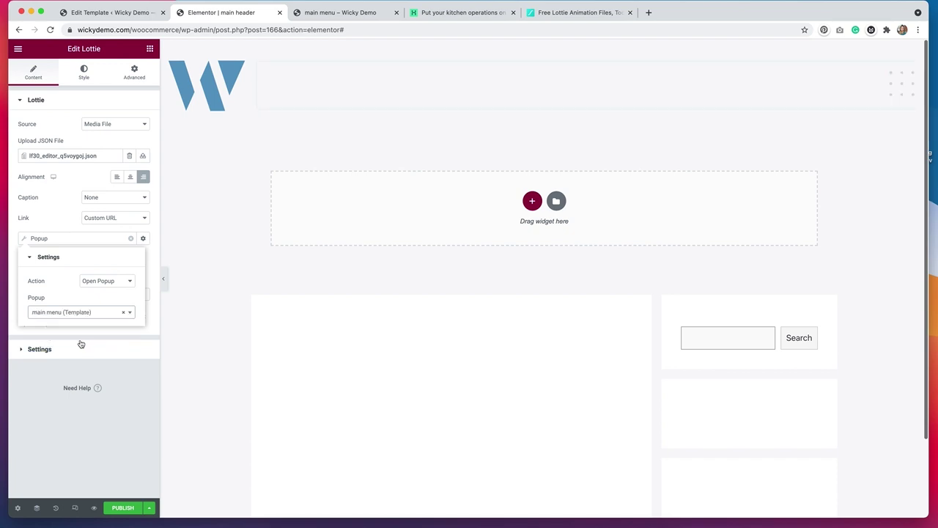
left_click(82, 344)
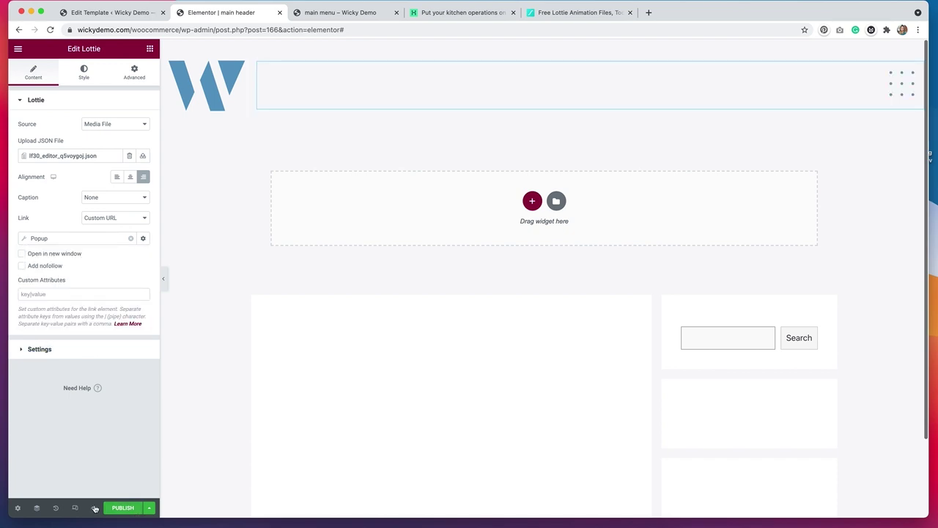
Preview the header and test opening and closing the popup menu from the dotted icon.
mouse_move(96, 509)
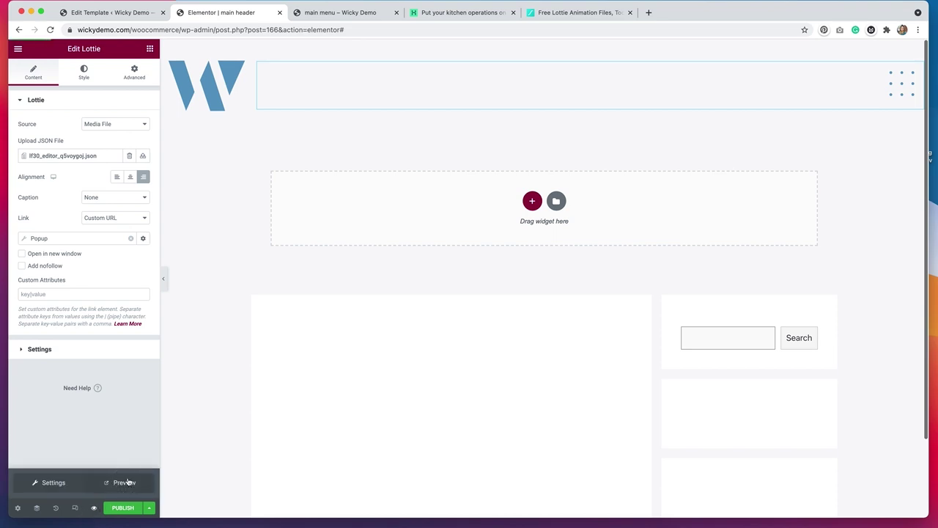
left_click(127, 480)
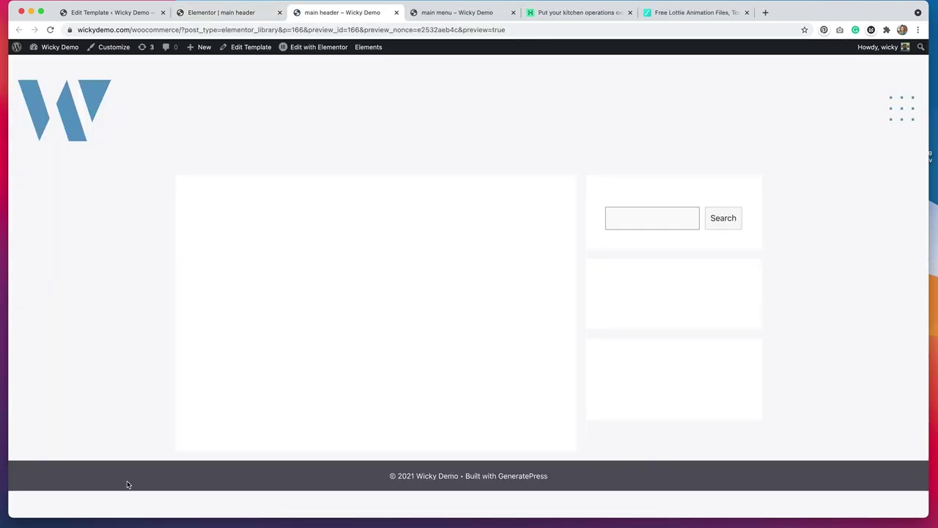
left_click(895, 119)
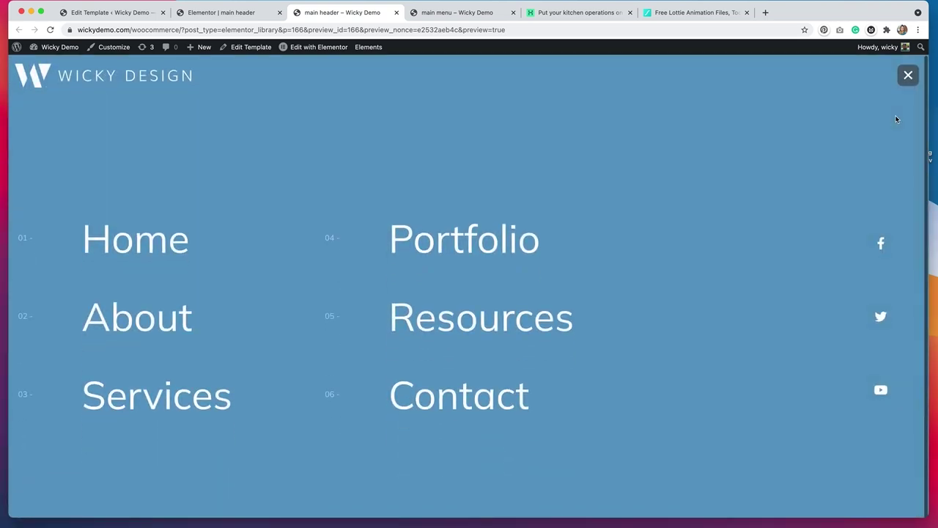
left_click(914, 80)
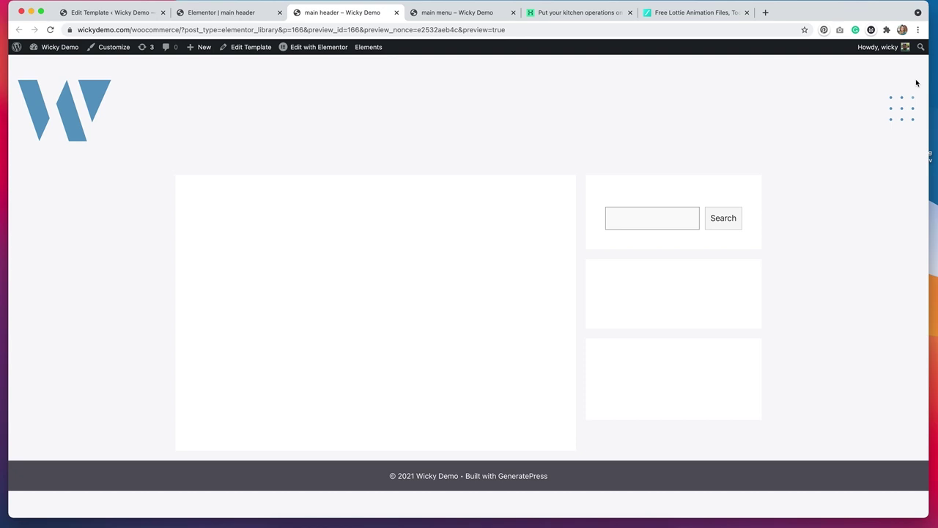
left_click(561, 17)
left_click(219, 13)
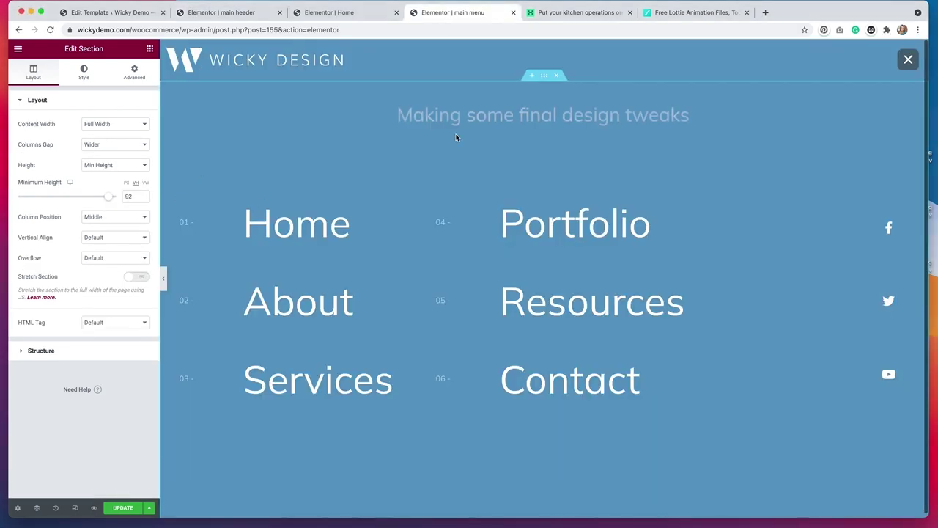
Adjust the main menu's column spacing, indenting the first link column and setting the second column's padding to 0 on all sides.
left_click(107, 146)
left_click(106, 144)
left_click(166, 176)
left_click(135, 72)
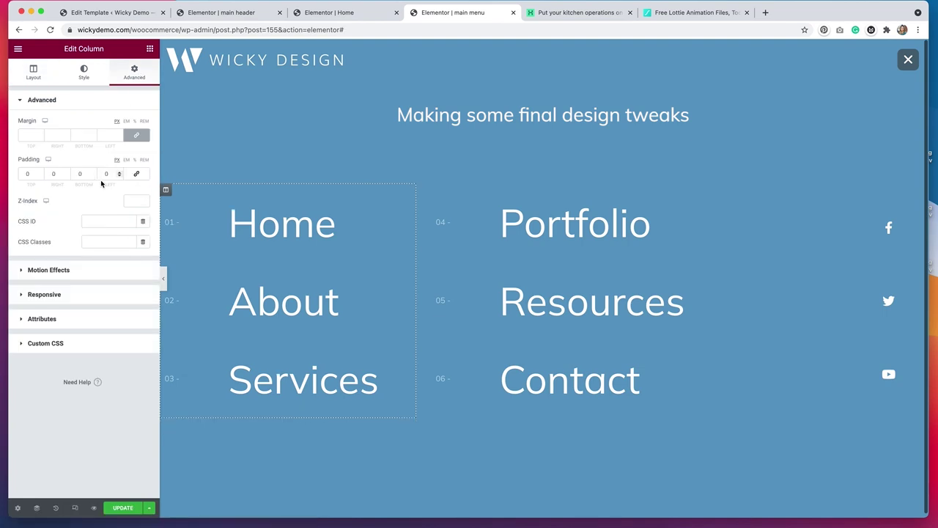
key("ctrl+z")
left_click(458, 175)
left_click(134, 71)
key("ctrl+shift+z")
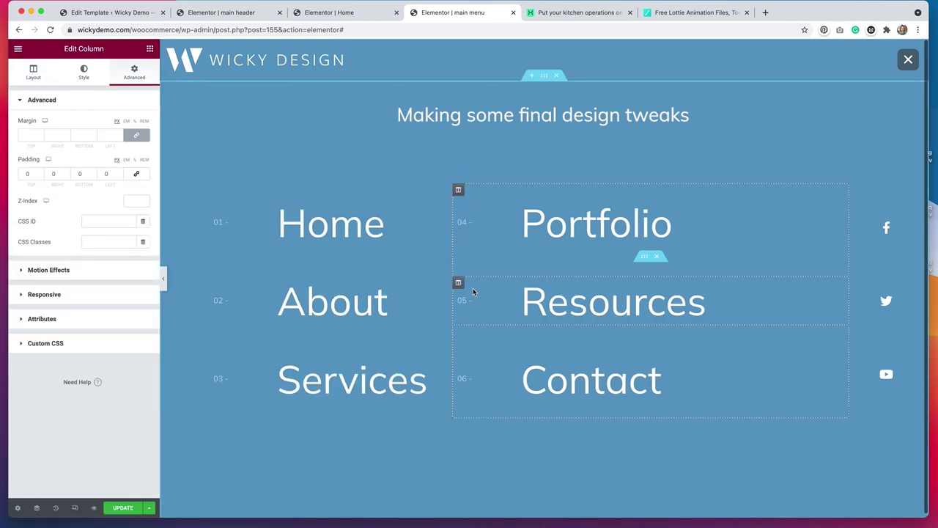
Preview the main menu popup with the new column spacing and test its close button.
mouse_move(92, 510)
left_click(126, 485)
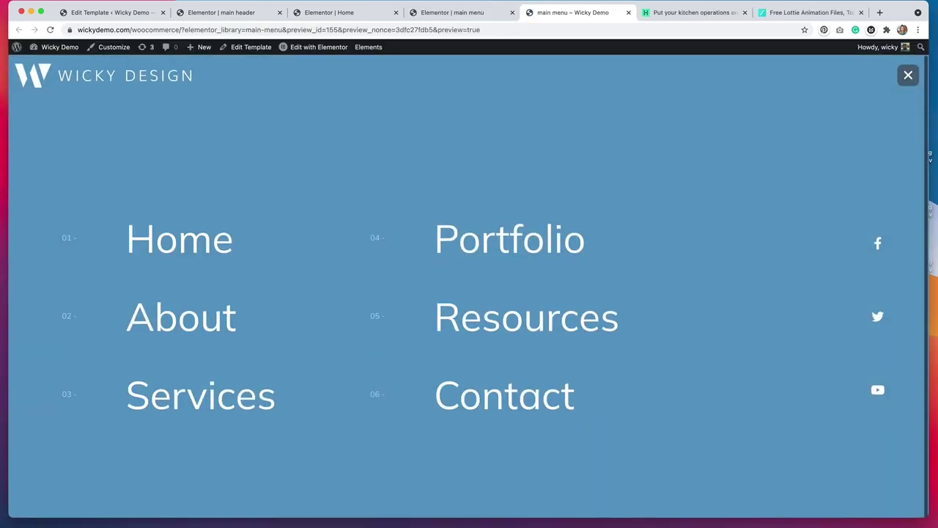
left_click(908, 75)
left_click(906, 77)
left_click(909, 75)
Check the main menu's layout in the tablet and mobile responsive views.
left_click(473, 12)
left_click(76, 507)
left_click(501, 49)
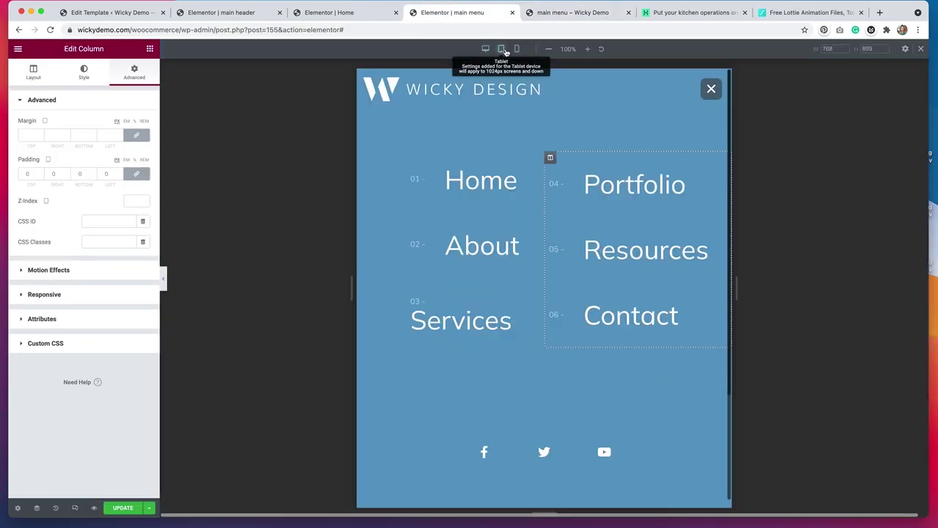
left_click(516, 48)
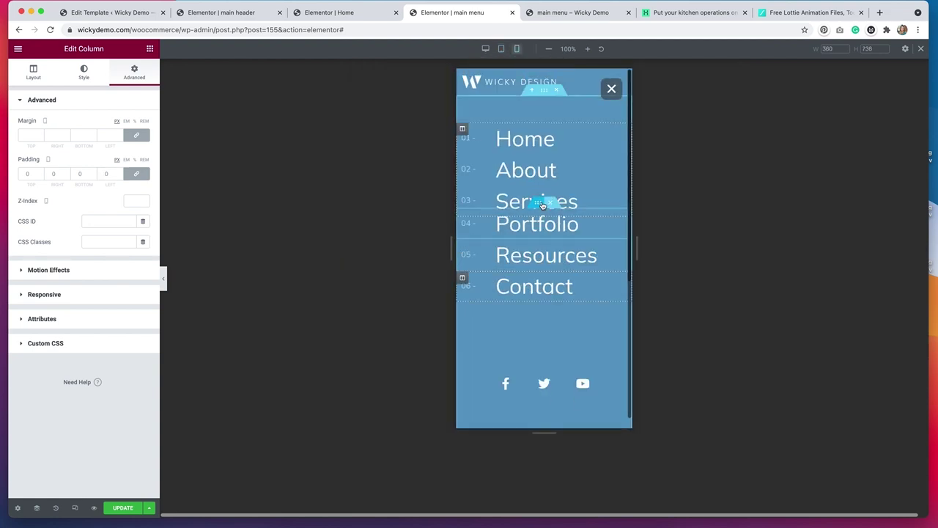
Set the top padding of the Portfolio inner section to 10 px in the mobile view.
left_click(55, 507)
left_click(63, 122)
left_click(515, 212)
type("10")
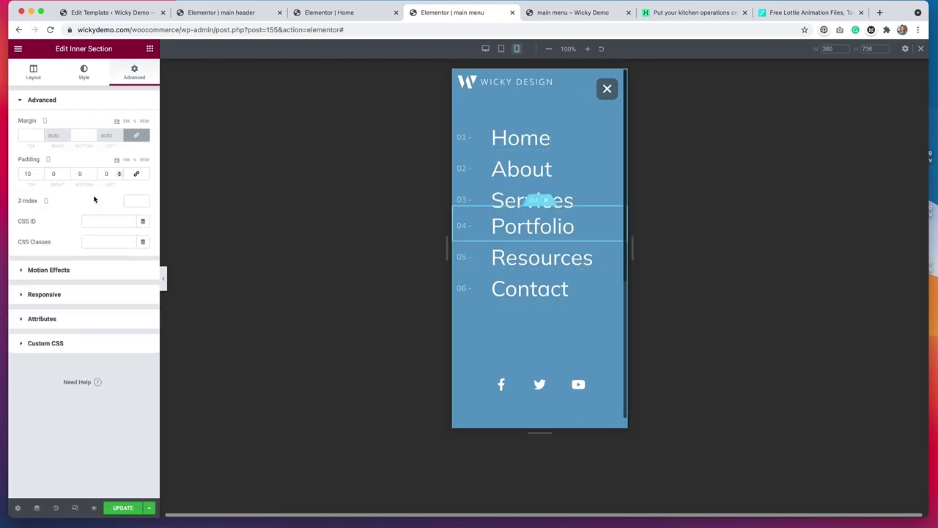
left_click(40, 171)
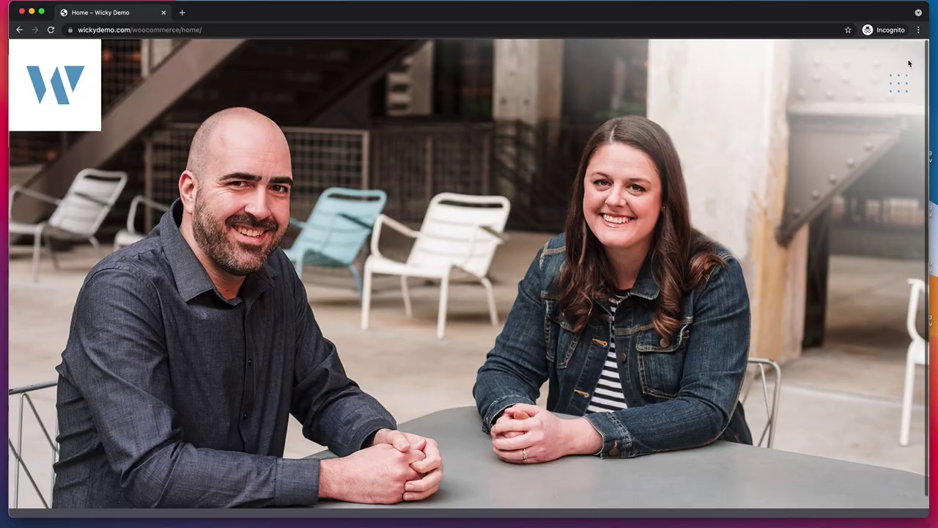
Test opening and closing the popup menu on the live Home page in the incognito window.
left_click(903, 86)
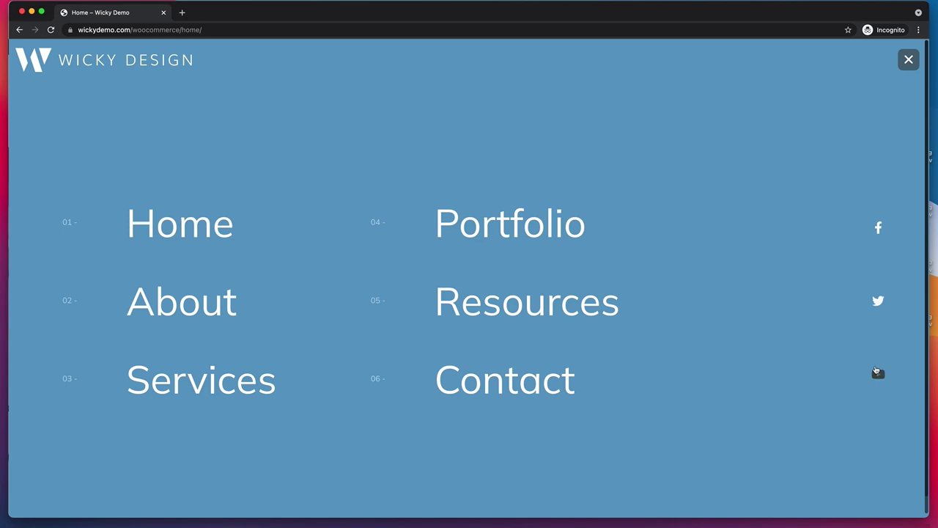
left_click(907, 63)
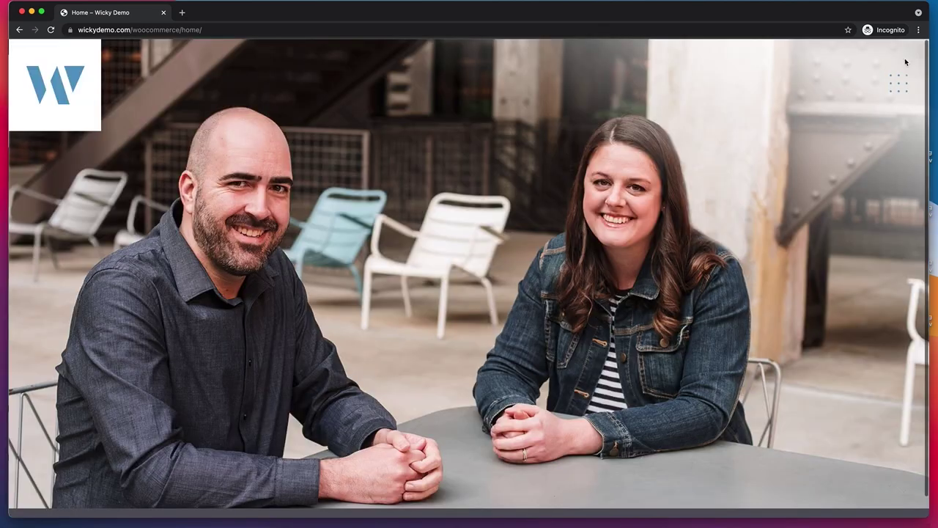